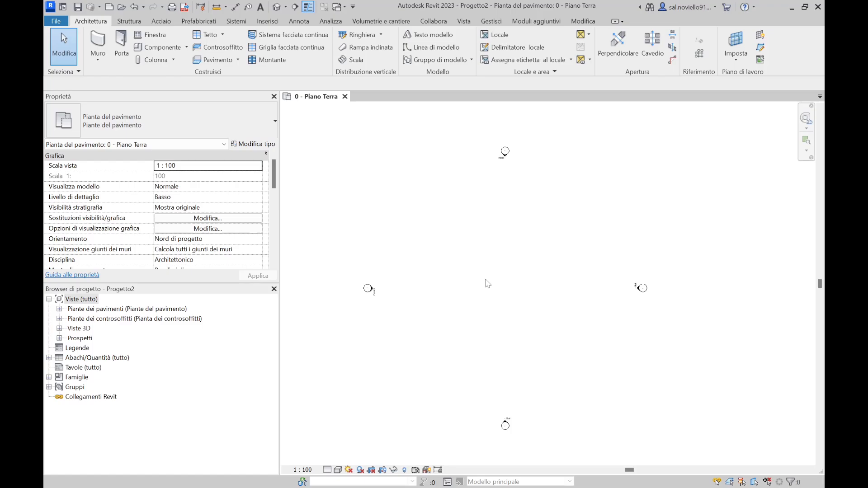
Step: Draw a semicircular structural wall of type Facciata continua Generica - Divisione Verticale, radius about 1.25 m, in the ground floor plan
scroll(488, 283, "up", 1)
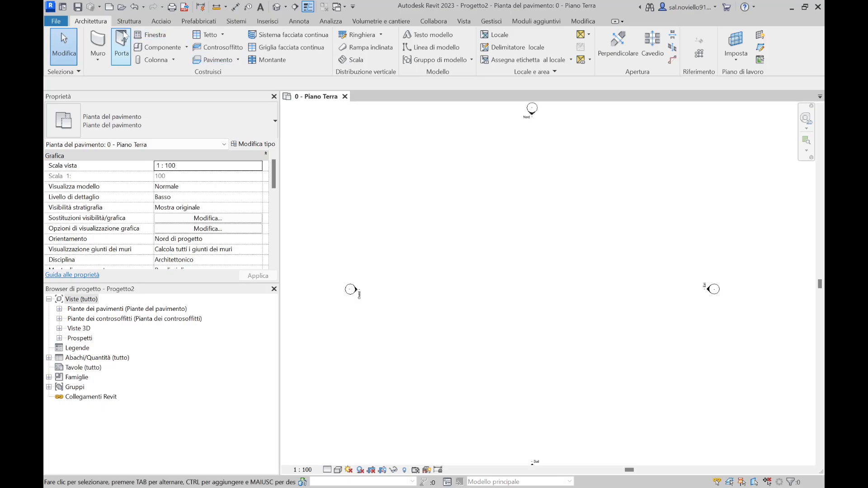
left_click(92, 59)
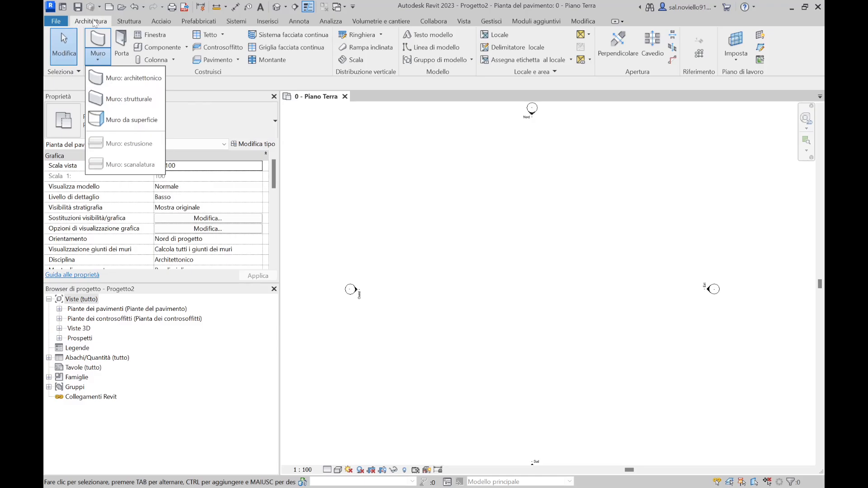
left_click(128, 98)
left_click(158, 120)
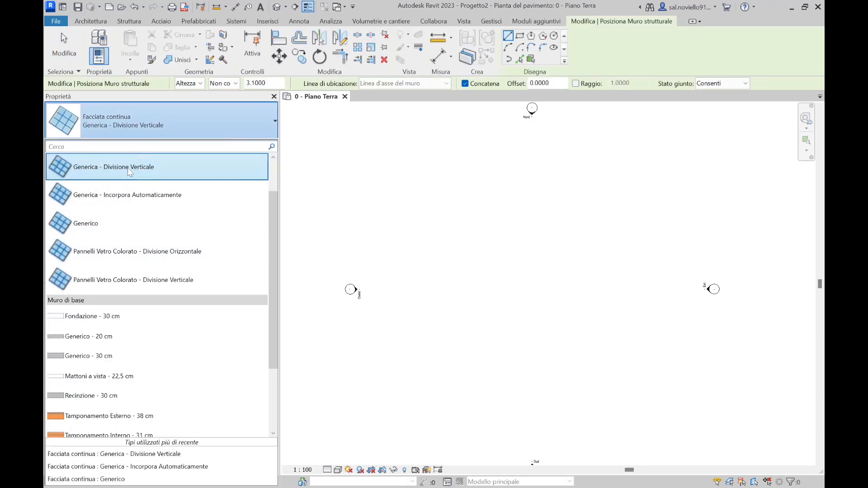
left_click(124, 167)
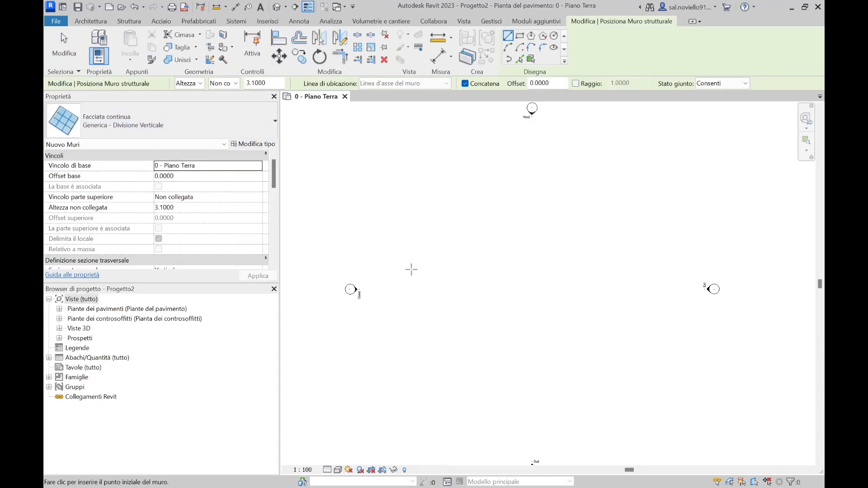
left_click(508, 48)
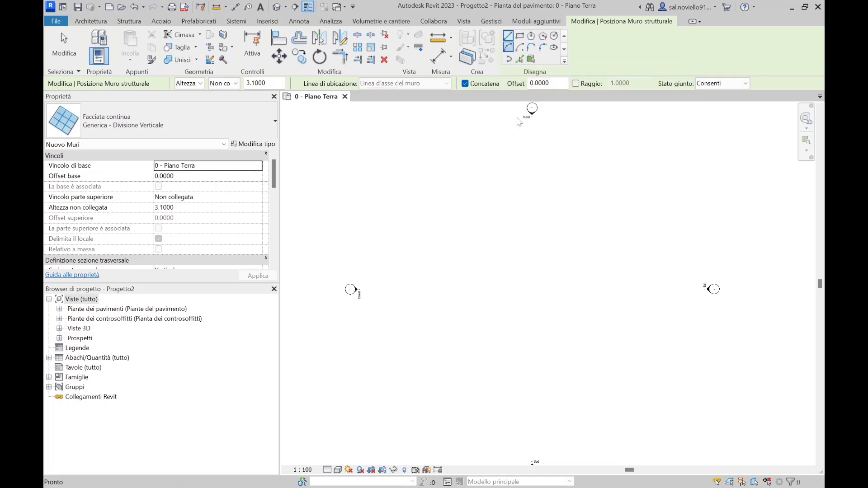
scroll(500, 284, "up", 1)
left_click(433, 295)
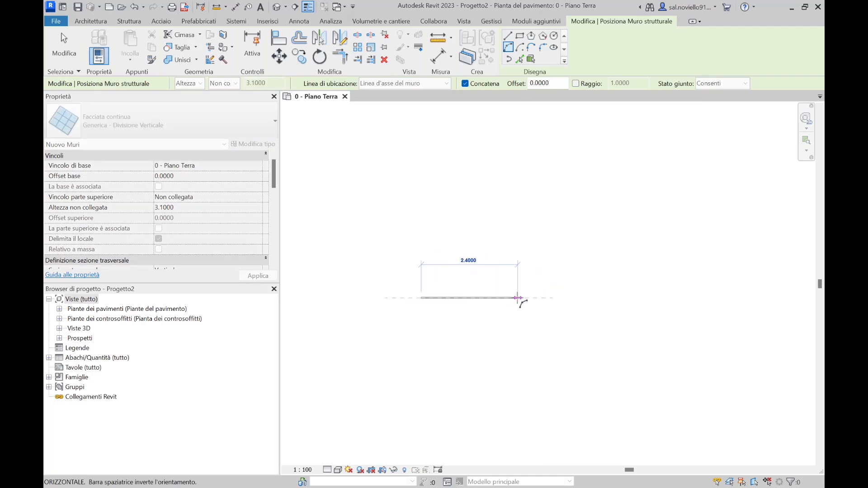
left_click(520, 297)
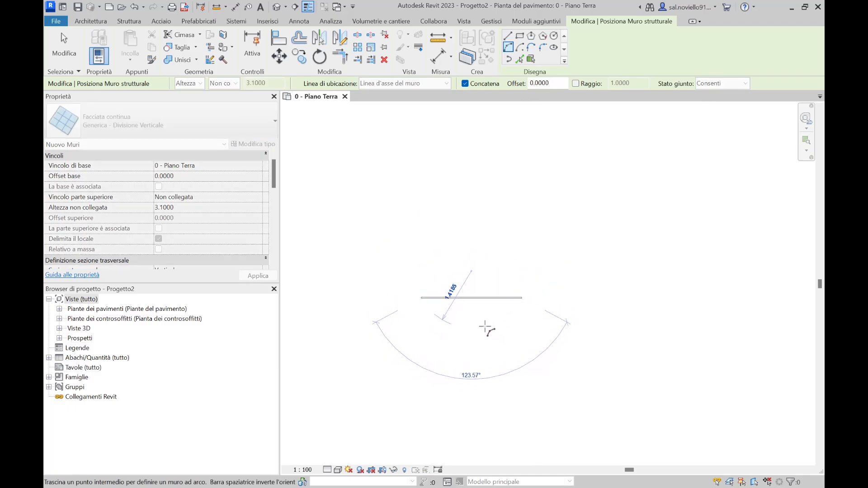
left_click(490, 342)
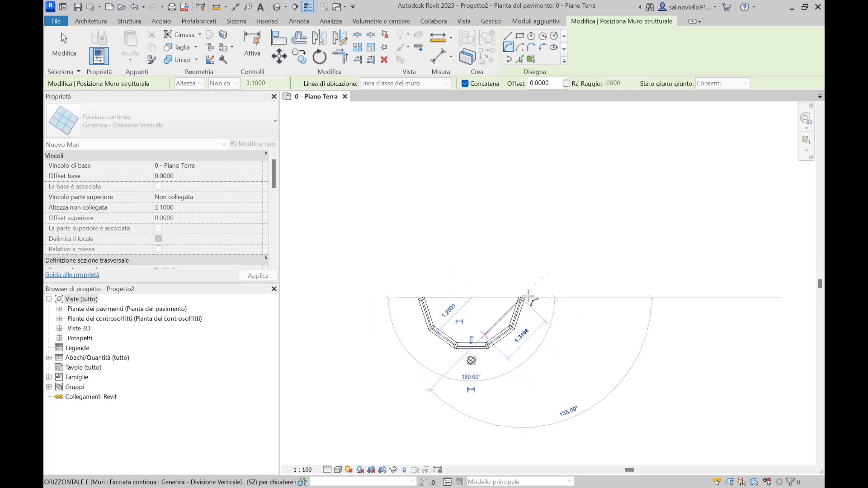
key("Escape")
key("Escape")
Step: Open the default 3D view and examine the curved curtain wall's panels and mullions
left_click(276, 6)
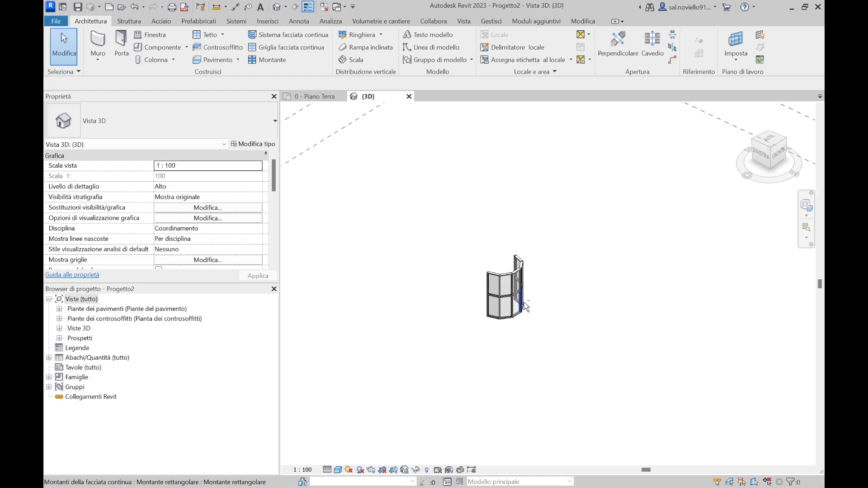
middle_click_drag(525, 306, 461, 324, "shift")
scroll(459, 287, "up", 4)
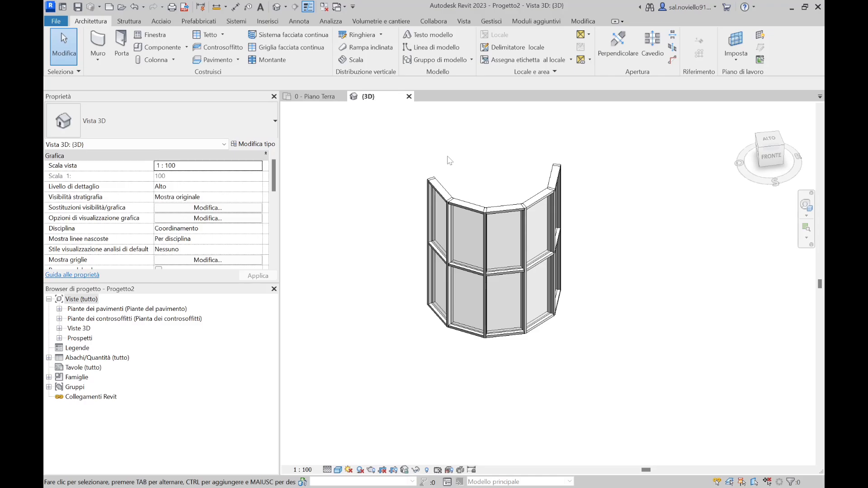
scroll(449, 160, "up", 2)
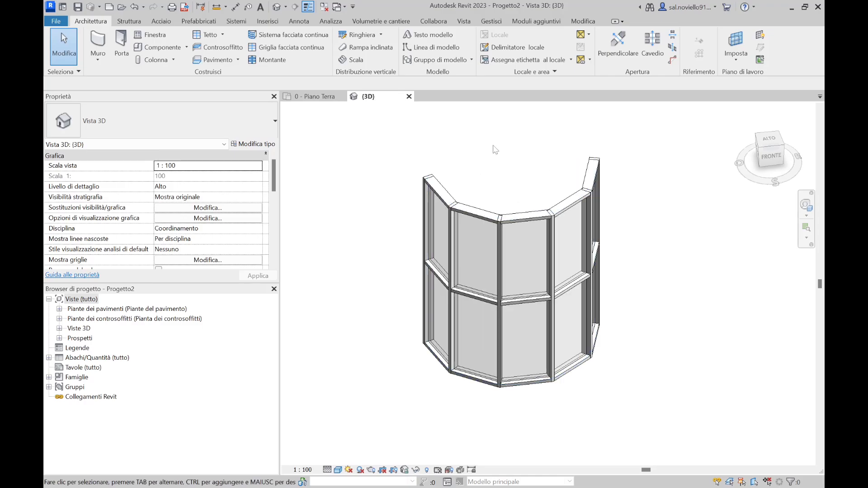
scroll(442, 386, "up", 2)
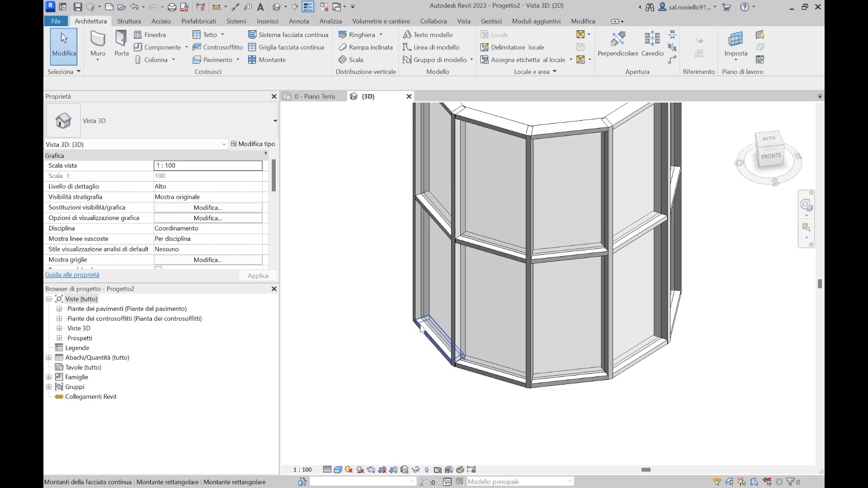
scroll(462, 373, "down", 3)
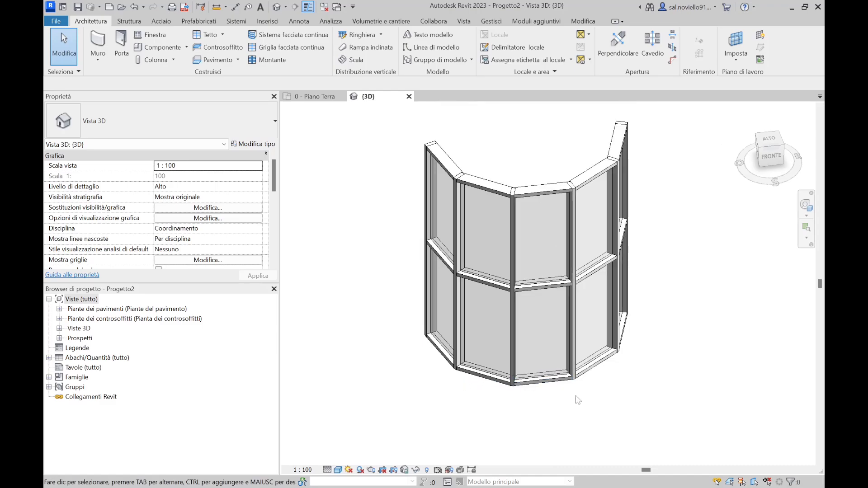
scroll(549, 351, "down", 2)
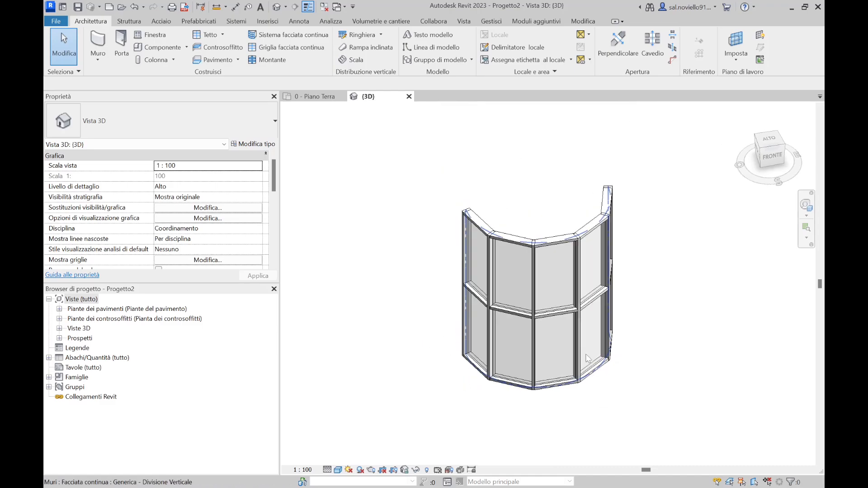
scroll(636, 358, "up", 2)
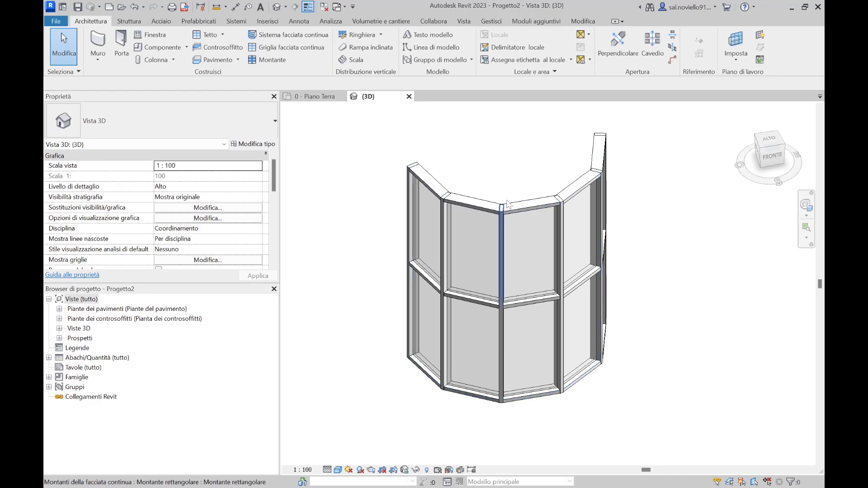
Step: Examine the mullion type options in the curved curtain wall's type properties, keeping Montante rettangolare as the inner vertical mullion type
left_click(473, 202)
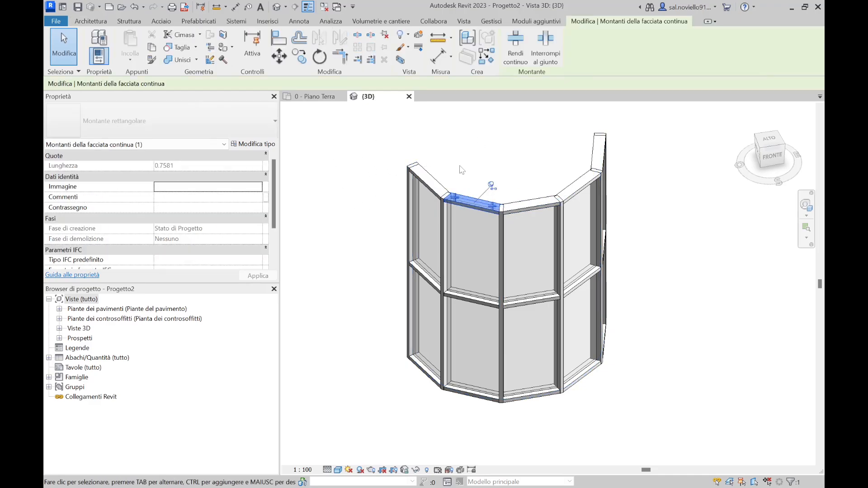
left_click(428, 170)
key("Escape")
left_click(418, 168)
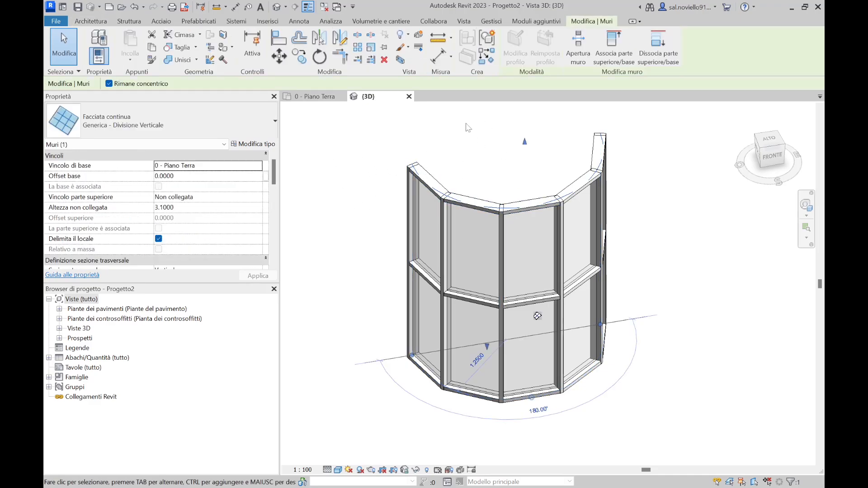
left_click(252, 149)
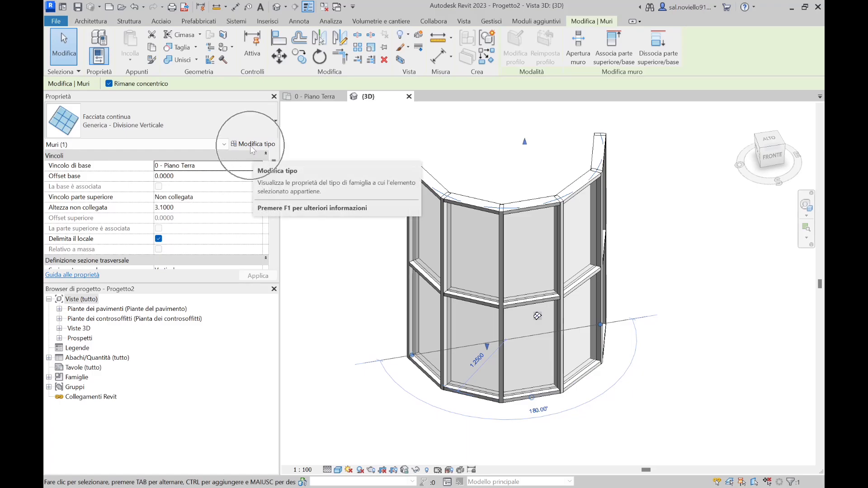
scroll(270, 307, "down", 2)
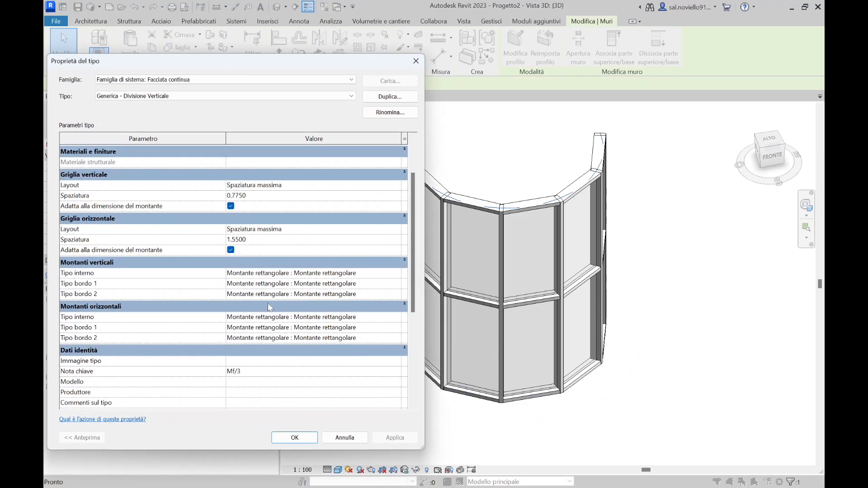
left_click(78, 267)
left_click(111, 311)
left_click(396, 273)
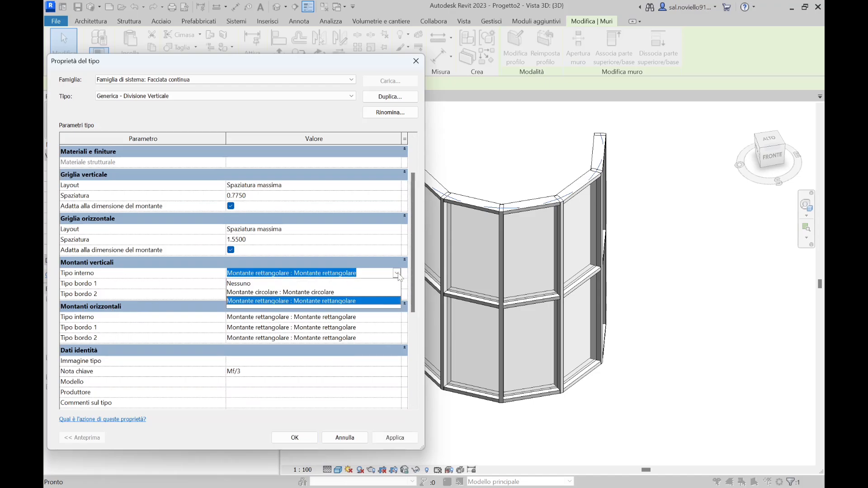
left_click(335, 301)
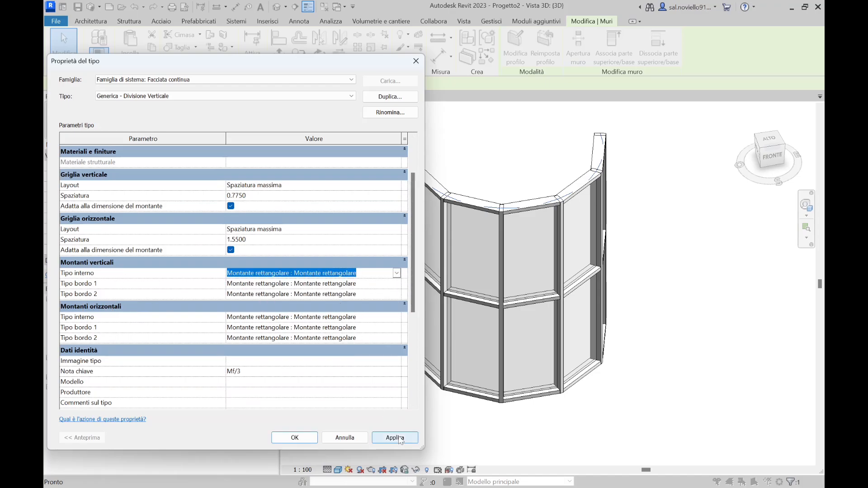
left_click(294, 438)
left_click(356, 270)
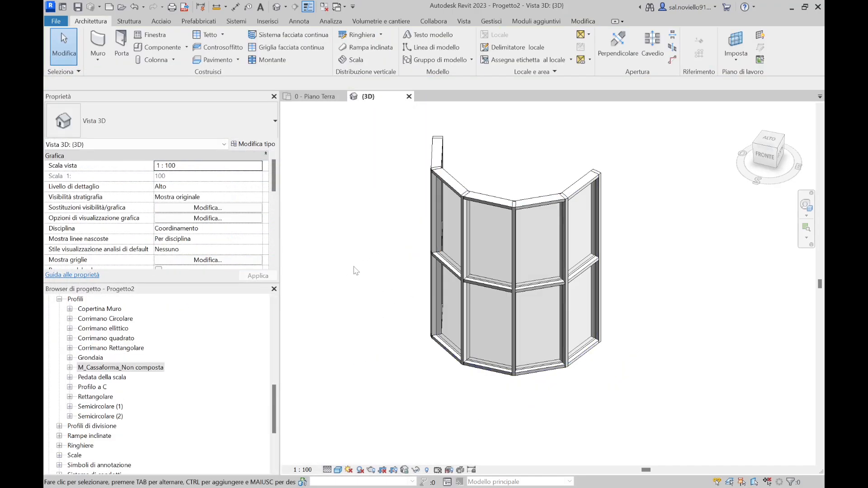
Step: Draw a straight architectural wall of type Generico - 20 cm, 1 m long, beside the curved curtain wall, without saving the project
middle_click_drag(364, 266, 393, 253, "shift")
left_click(98, 62)
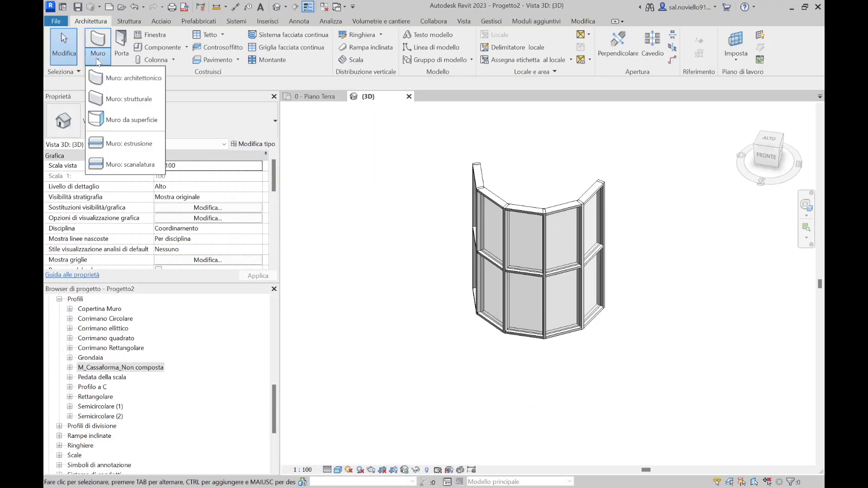
left_click(133, 78)
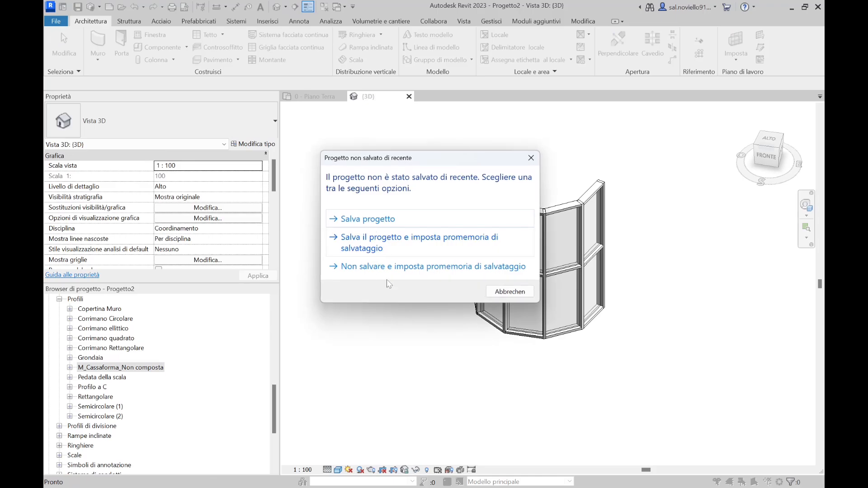
left_click(531, 157)
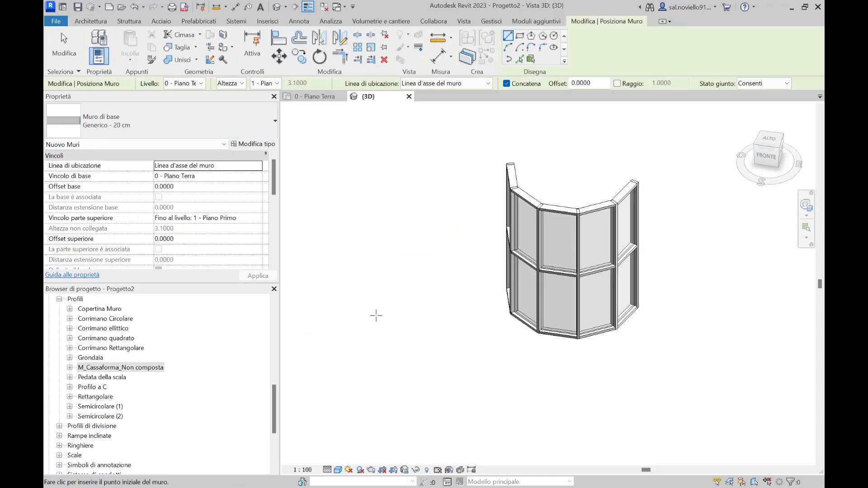
left_click(376, 315)
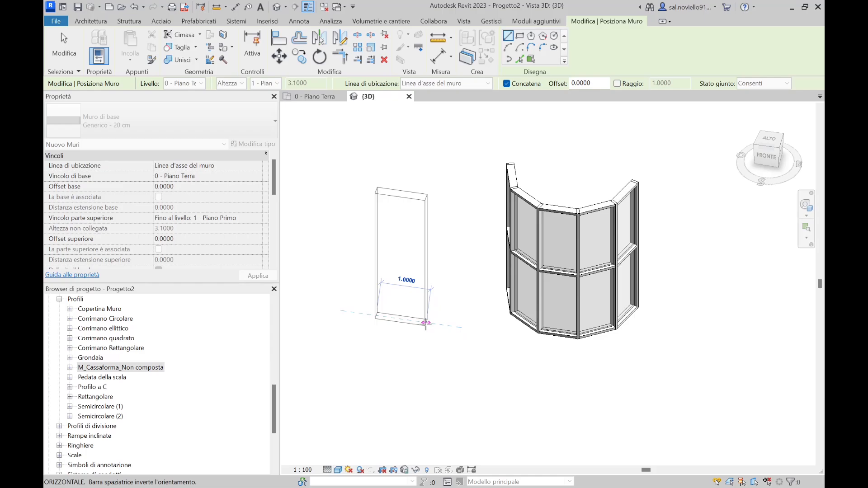
left_click(426, 323)
key("Escape")
key("Escape")
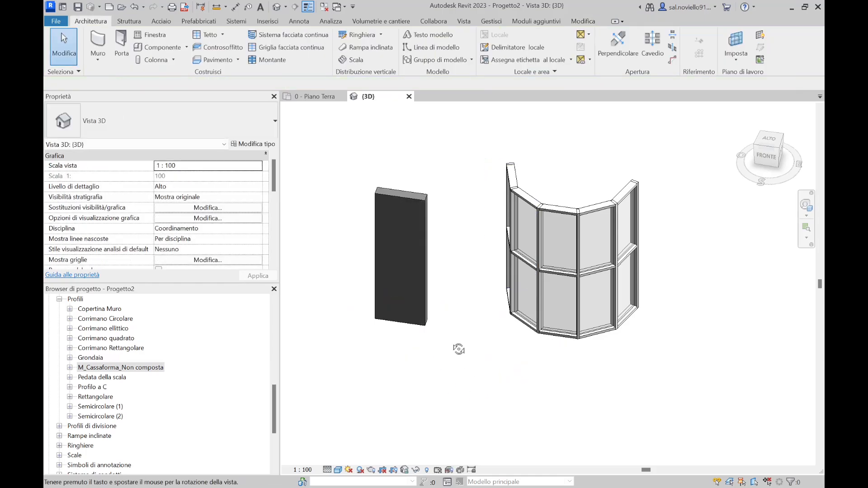
Step: Duplicate the straight wall's type as "pannello vetrato 20 mm"
middle_click_drag(458, 349, 438, 350, "shift")
left_click(401, 203)
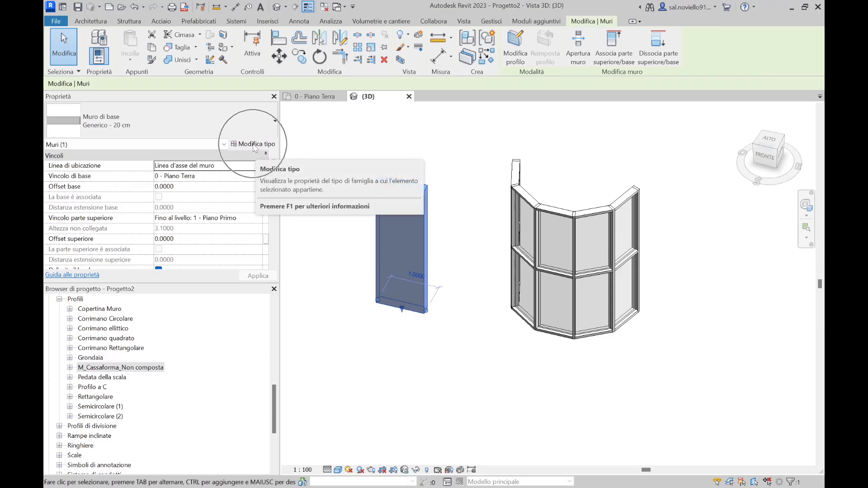
left_click(254, 144)
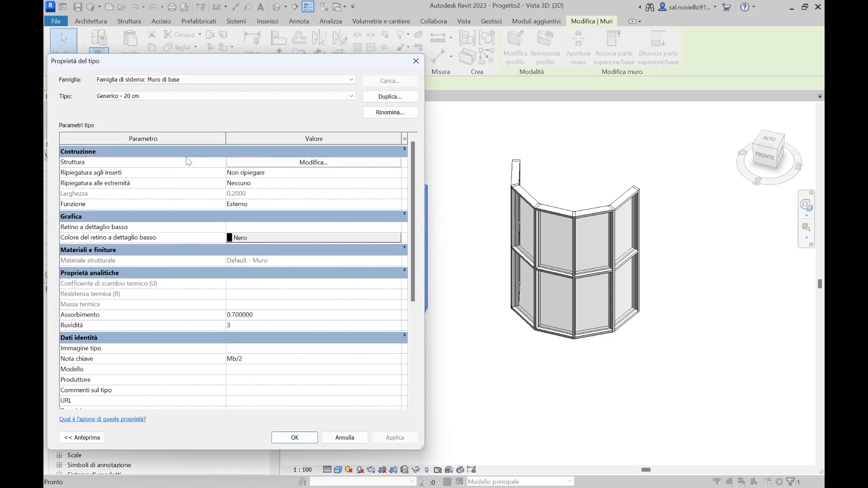
left_click(387, 98)
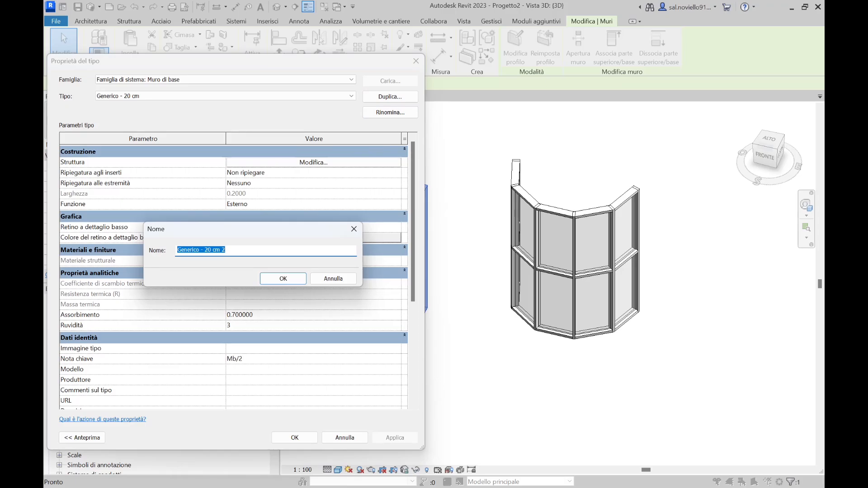
type("pannell")
left_click(283, 279)
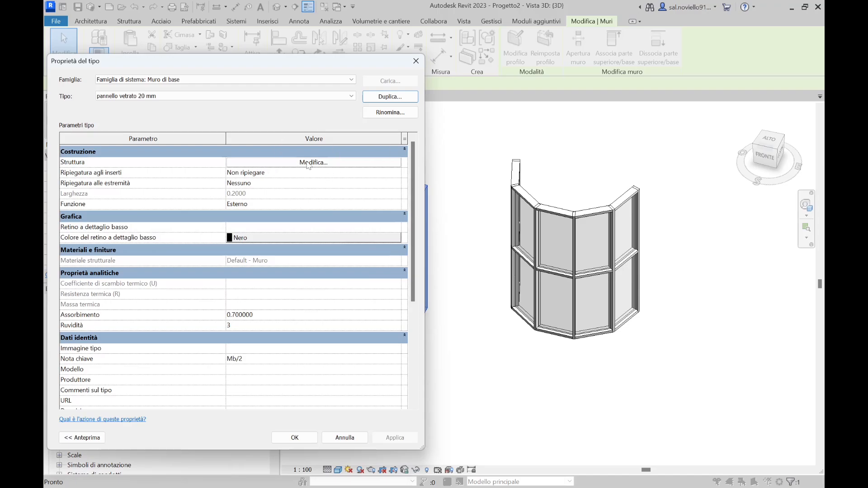
Step: Set the thickness of the new wall type's Struttura [1] layer to 0.02 m
left_click(309, 163)
left_click(230, 170)
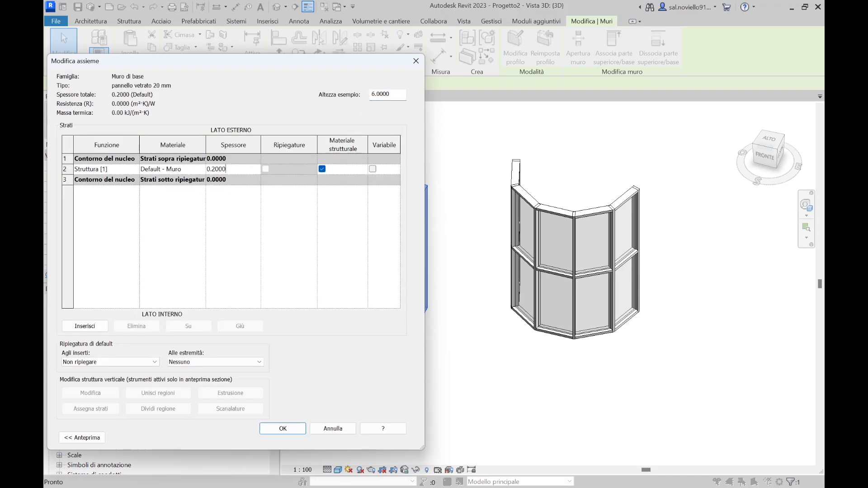
left_click_drag(226, 169, 203, 171)
type("0,")
left_click(201, 174)
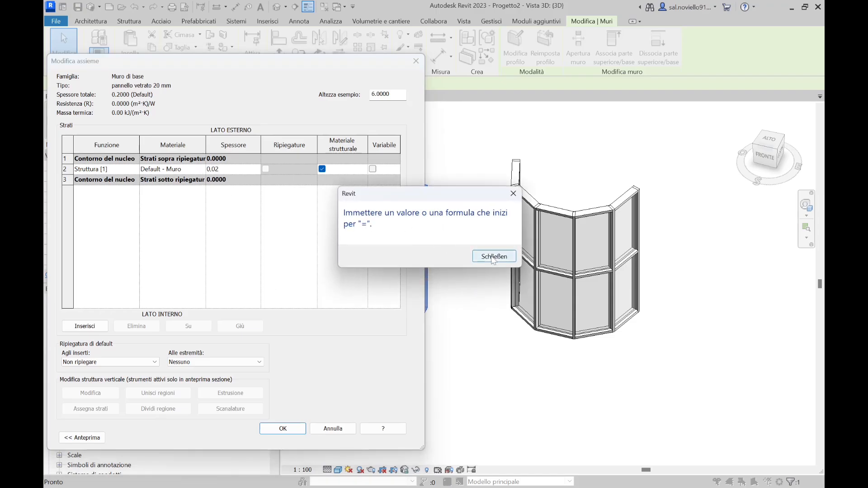
left_click(476, 254)
left_click(201, 175)
key("Return")
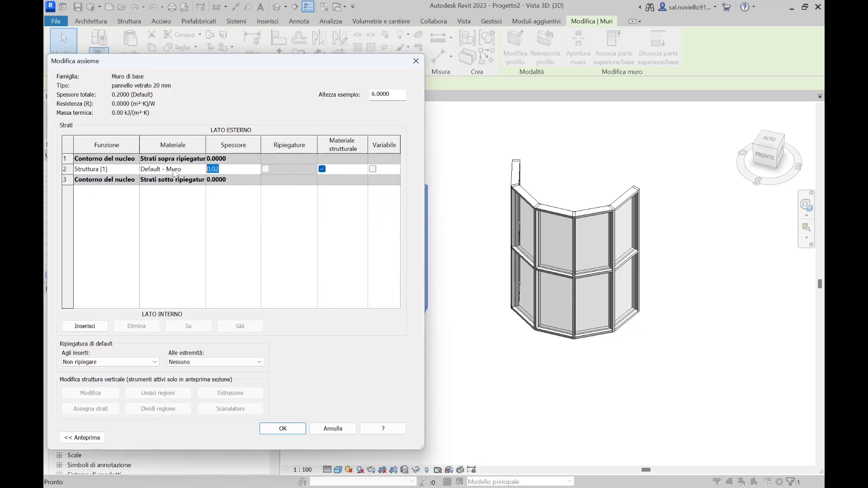
type("0.")
Step: Assign the Vetro material to the Struttura [1] layer and accept the pannello vetrato 20 mm wall type
left_click(196, 171)
left_click(202, 171)
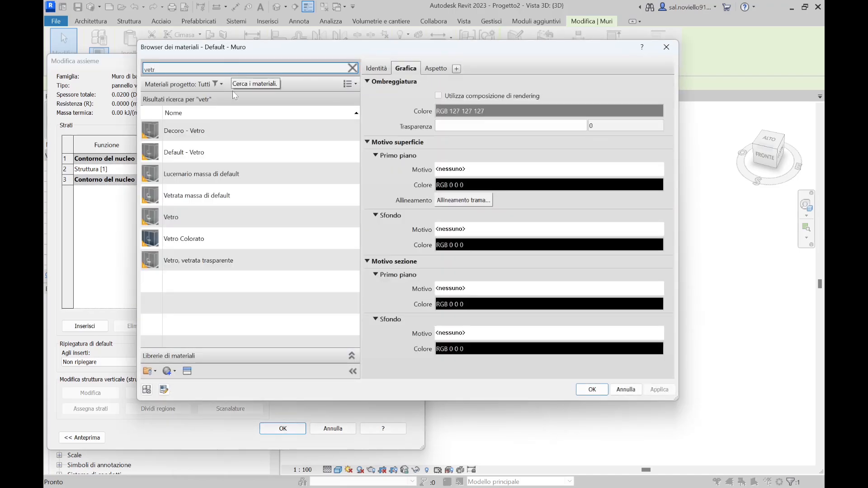
left_click(183, 218)
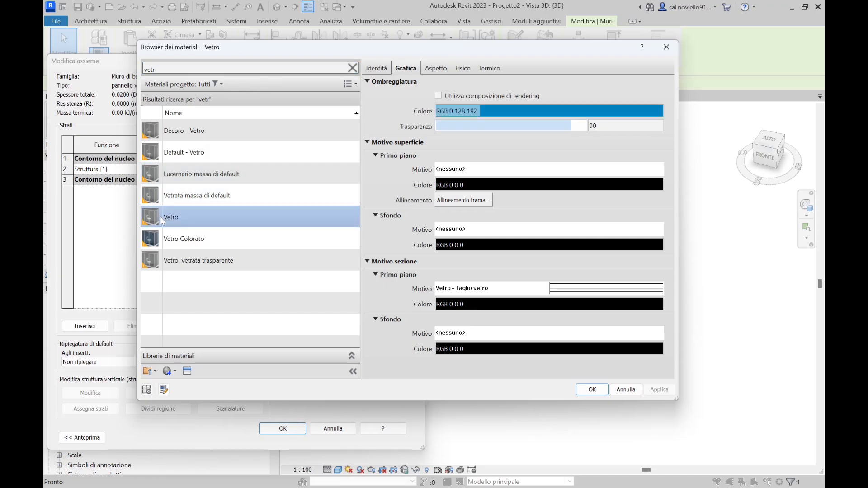
left_click(592, 390)
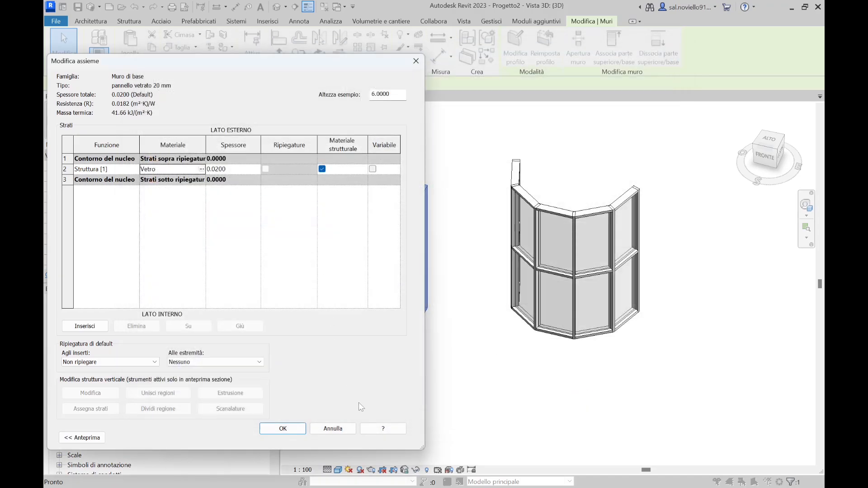
left_click(291, 429)
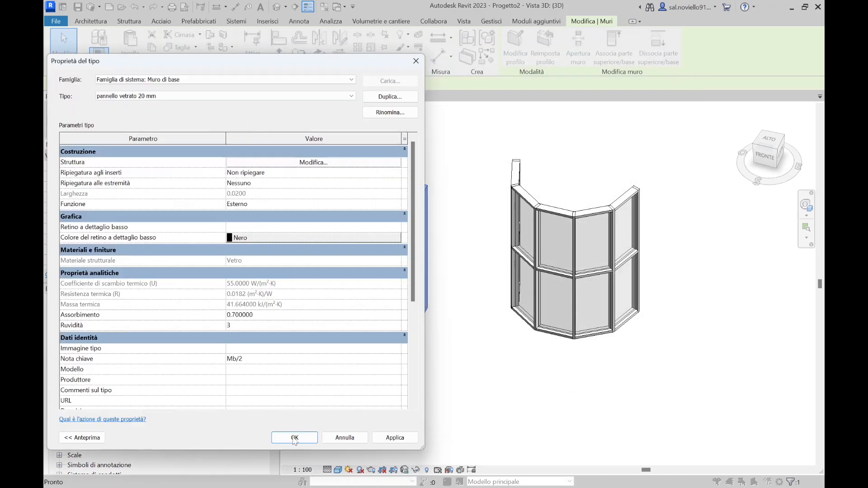
left_click(294, 437)
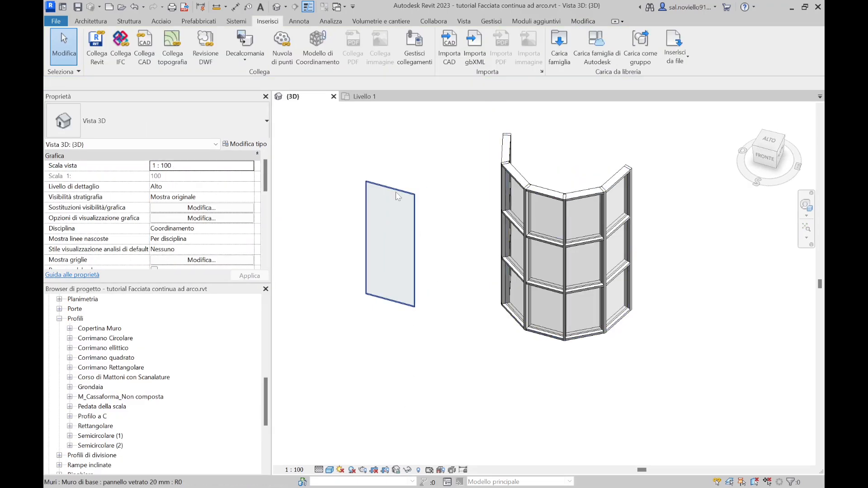
Step: Stretch the curved curtain wall upward to an unconnected height of about 4.10 m
left_click(378, 277)
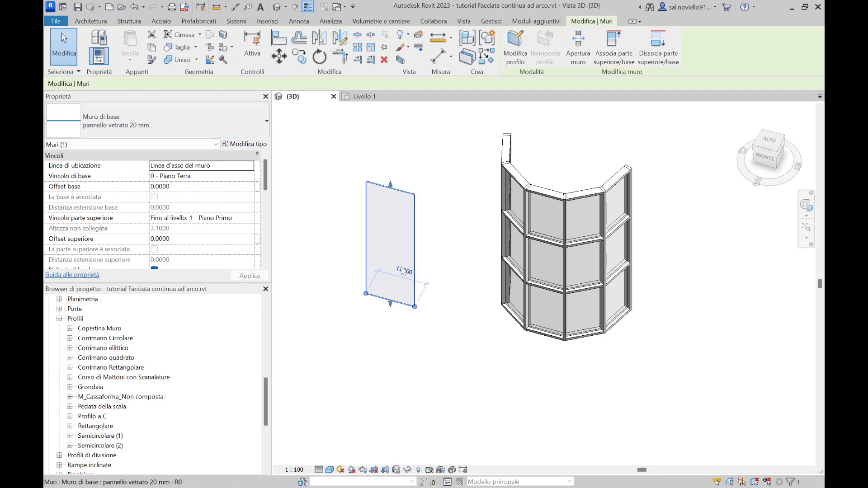
left_click(539, 275)
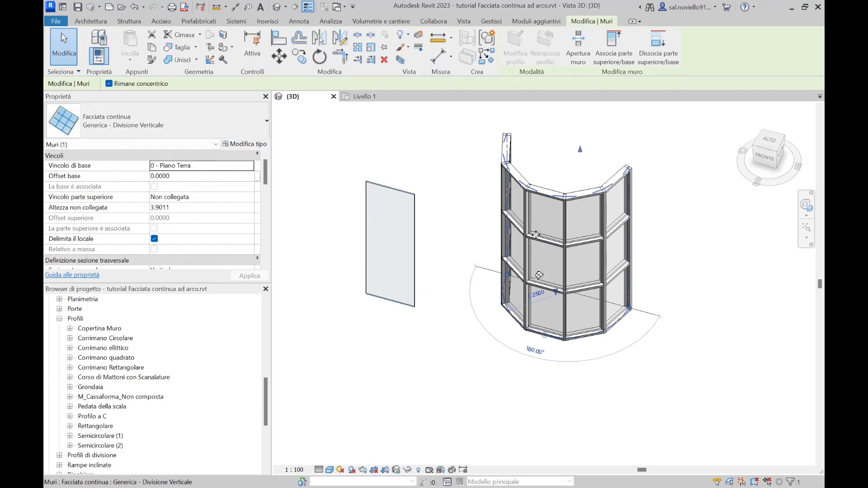
mouse_move(580, 148)
left_mouse_down()
mouse_move(580, 189)
mouse_move(579, 148)
left_mouse_up()
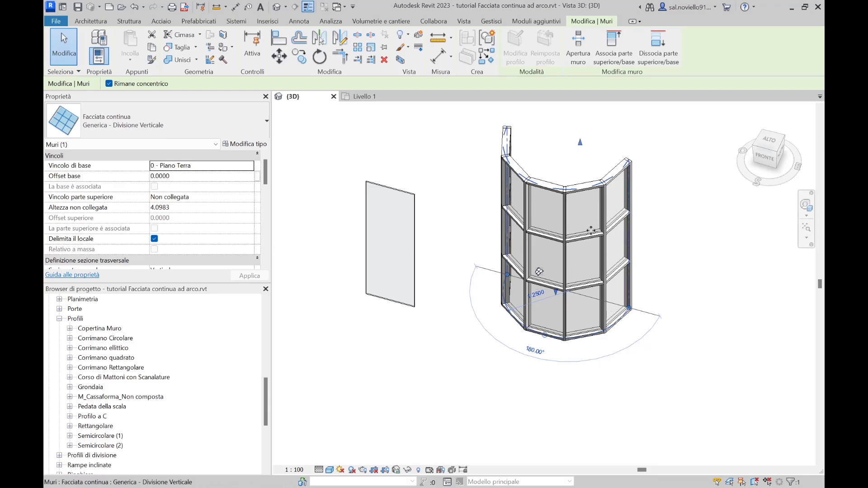
left_click(479, 236)
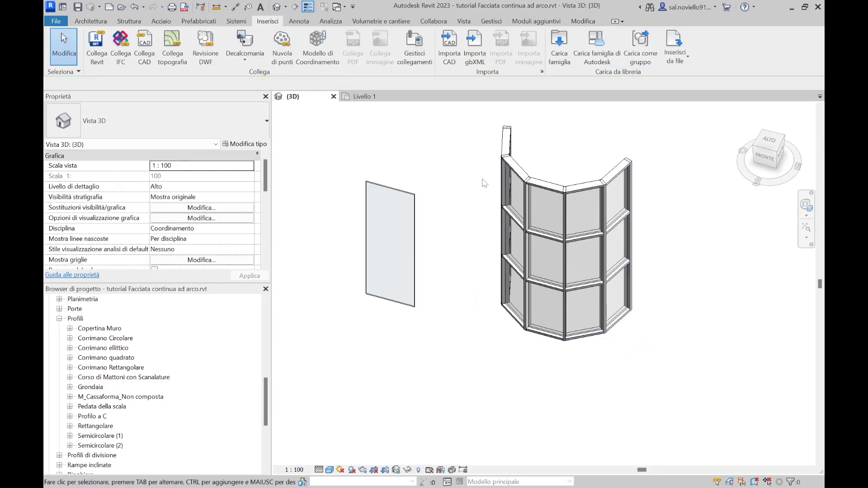
Step: Set the curved curtain wall type's panel to Muro di base : pannello vetrato 20 mm
left_click(544, 190)
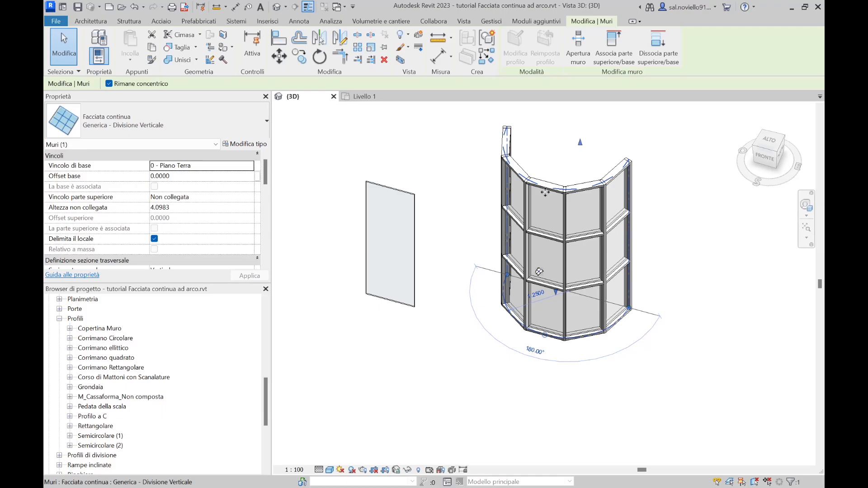
left_click(244, 145)
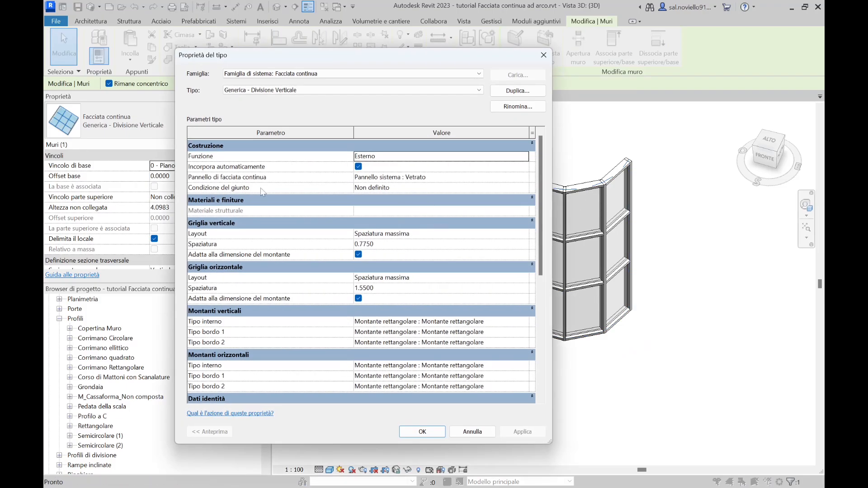
left_click(525, 177)
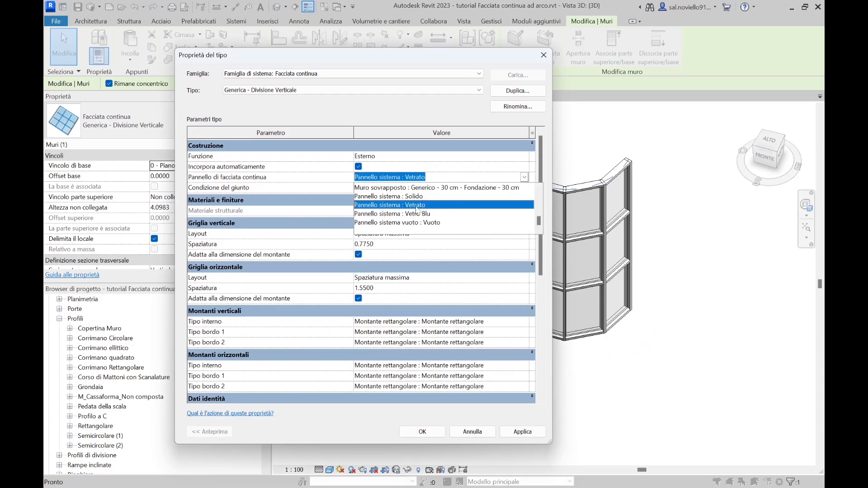
scroll(417, 209, "up", 2)
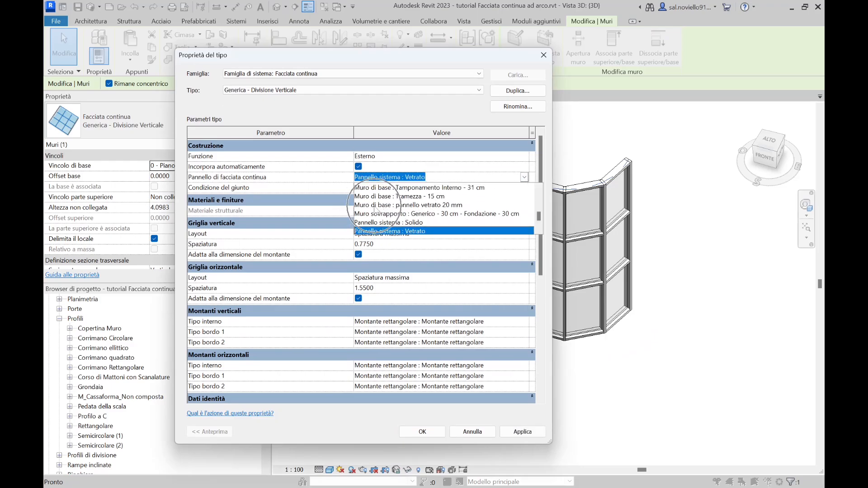
left_click(442, 205)
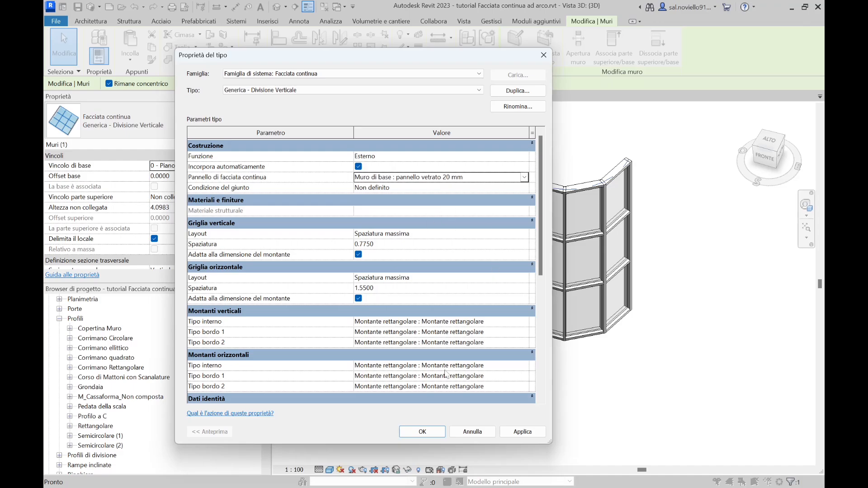
left_click(443, 432)
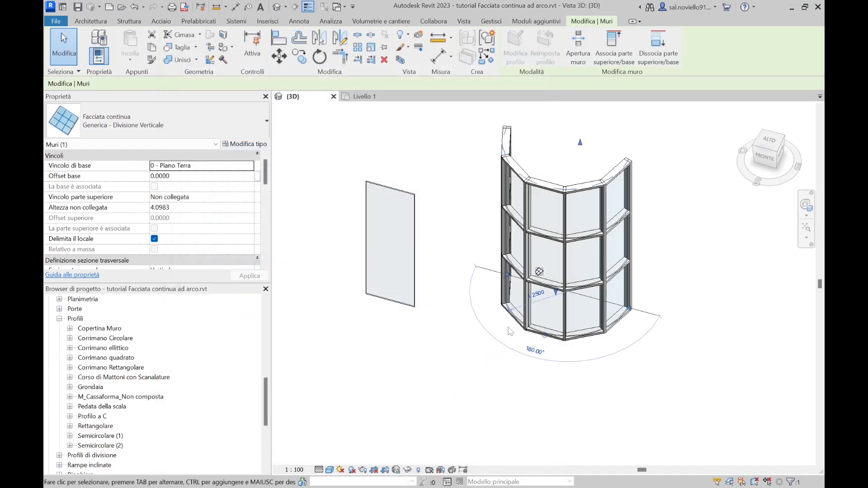
left_click(519, 364)
Step: Examine how the glazed panels sit against the mullions along the base of the curved curtain wall
scroll(487, 305, "up", 6)
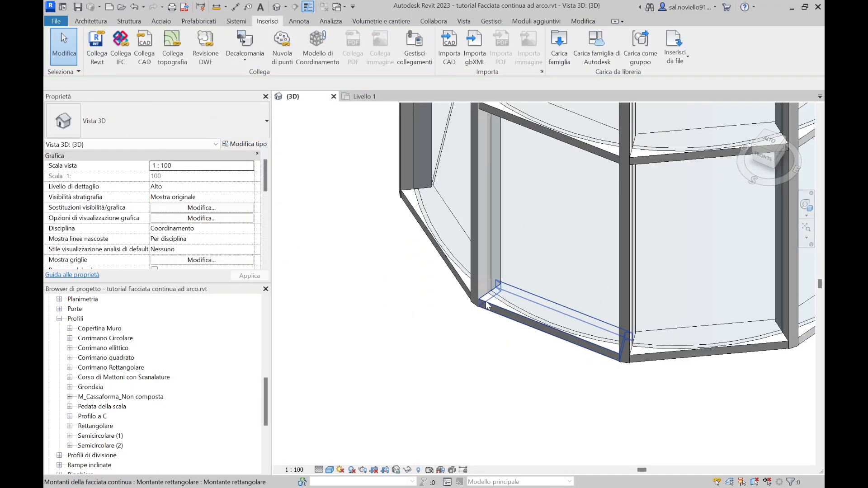
scroll(487, 306, "up", 4)
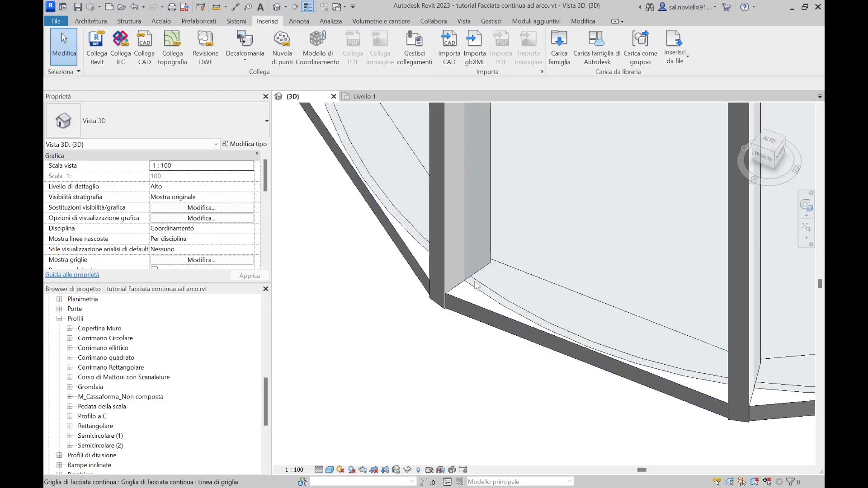
scroll(469, 280, "down", 4)
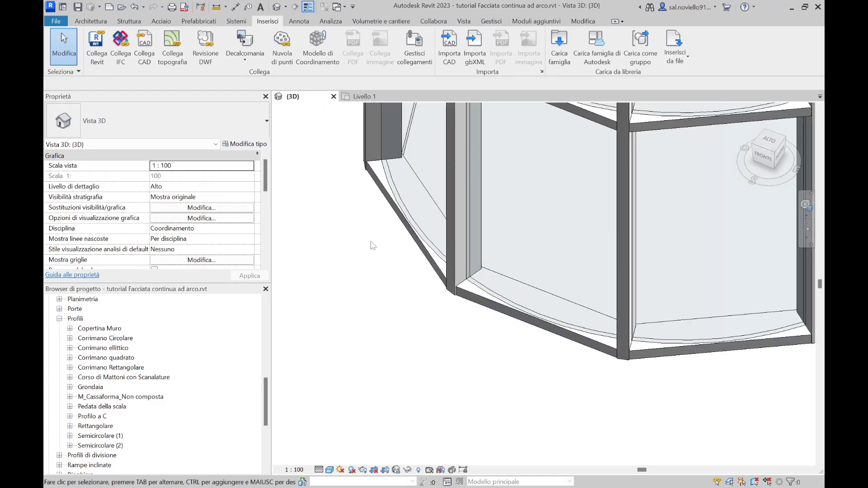
scroll(469, 308, "down", 4)
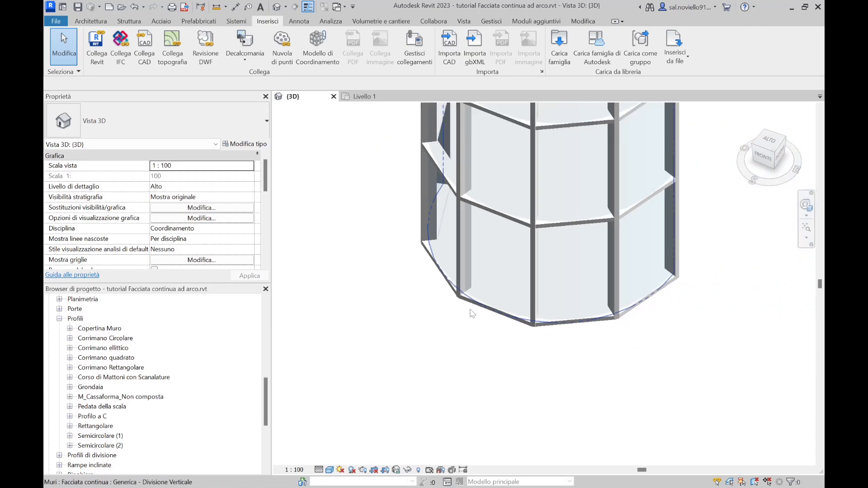
scroll(496, 339, "up", 2)
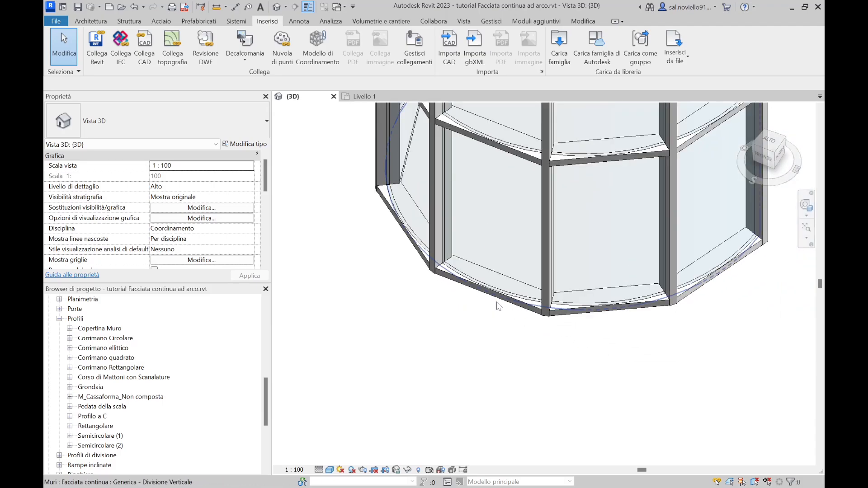
scroll(497, 307, "up", 3)
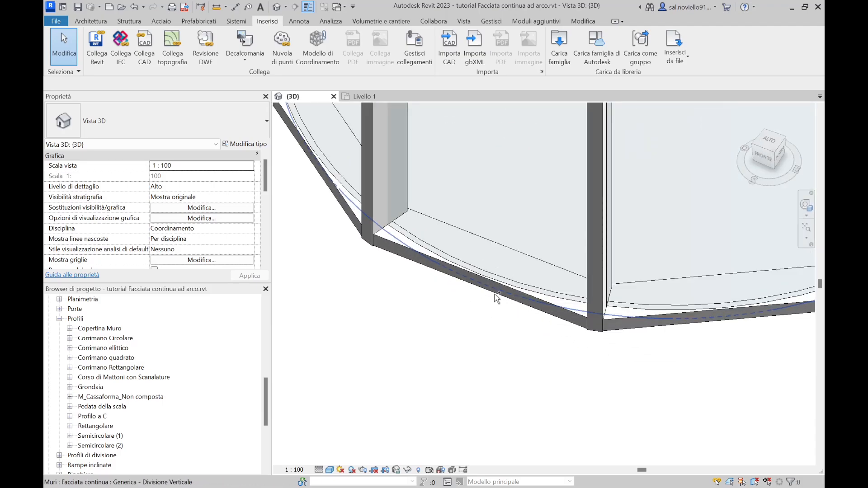
scroll(498, 298, "down", 3)
scroll(494, 300, "up", 1)
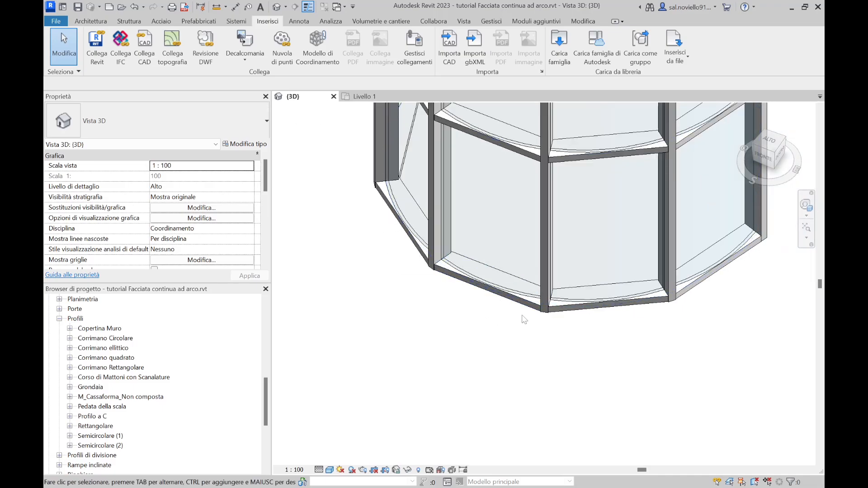
scroll(458, 280, "down", 2)
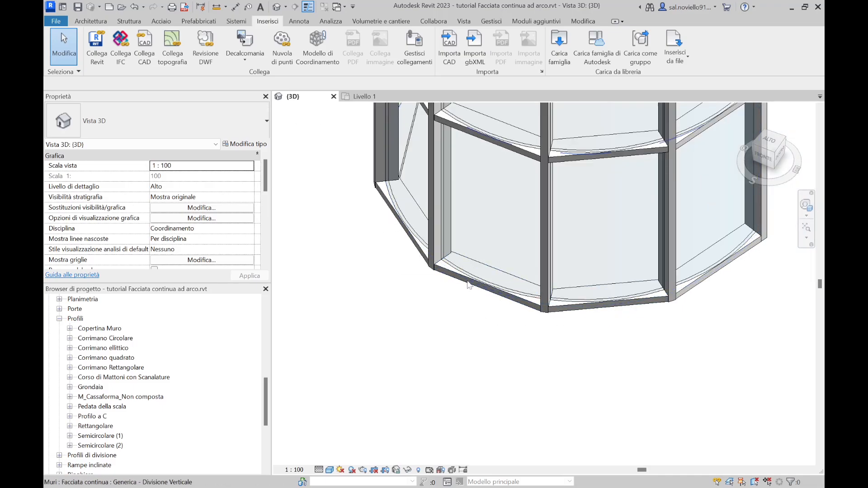
scroll(457, 294, "up", 2)
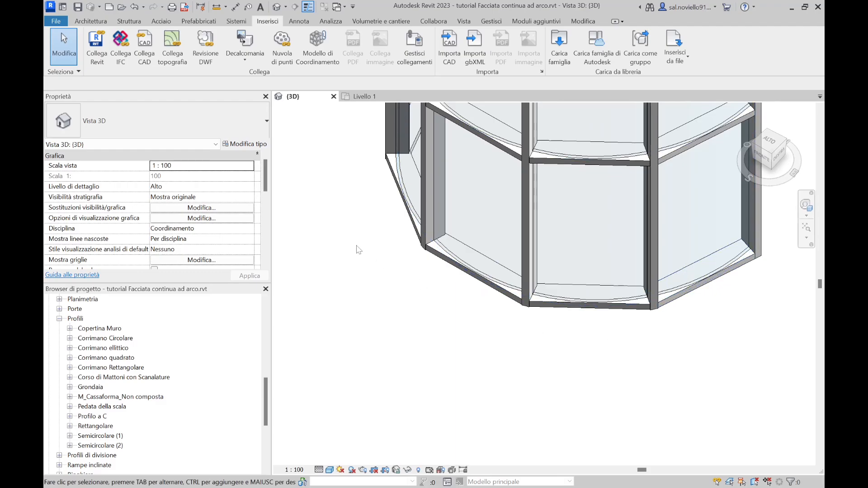
scroll(486, 338, "down", 5)
scroll(485, 335, "up", 2)
middle_click_drag(485, 335, 462, 315, "shift")
scroll(456, 302, "down", 3)
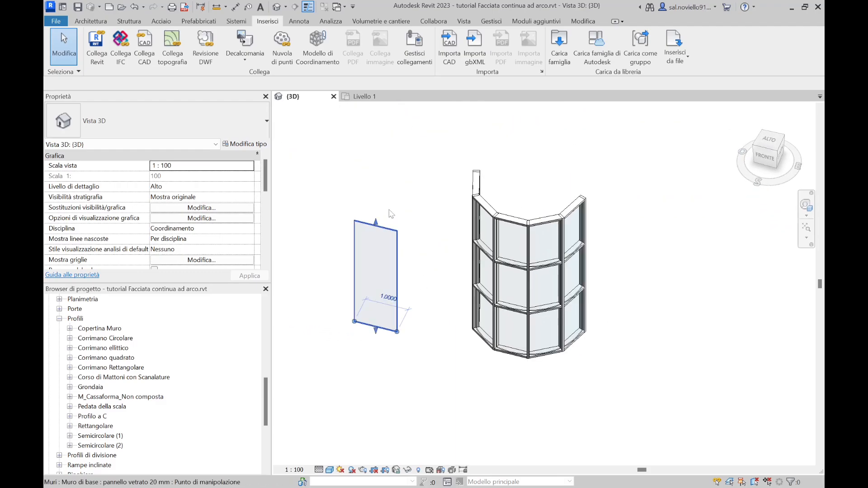
Step: Open the layer structure of the straight wall's pannello vetrato 20 mm type and preview it in section view
left_click(373, 246)
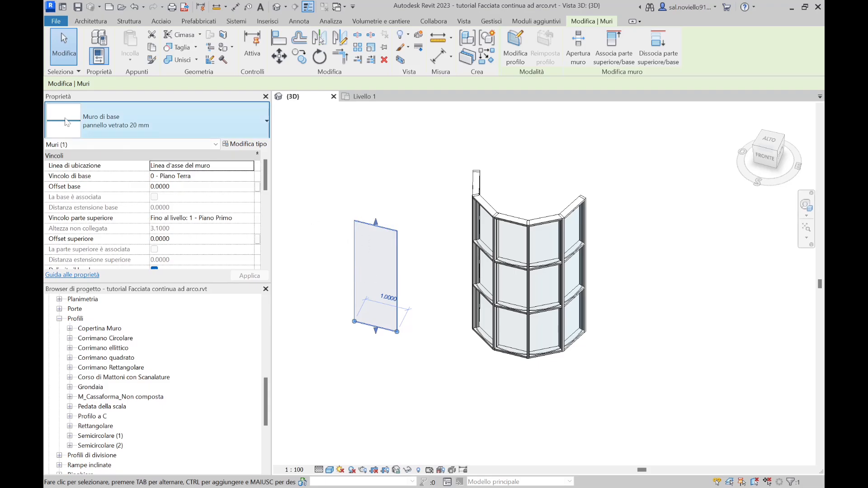
left_click(232, 144)
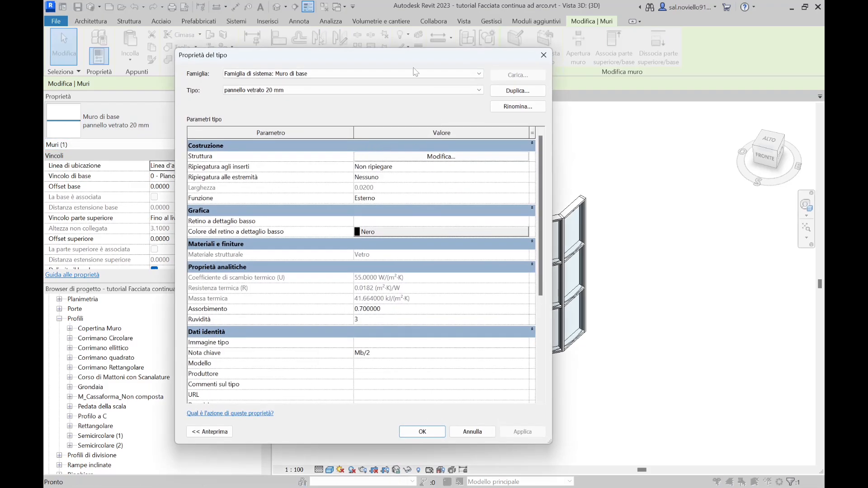
left_click_drag(408, 60, 419, 50)
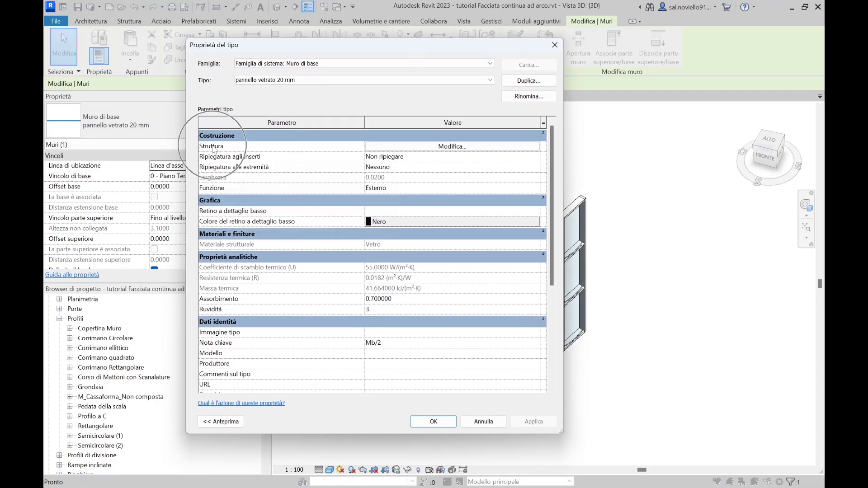
left_click(452, 147)
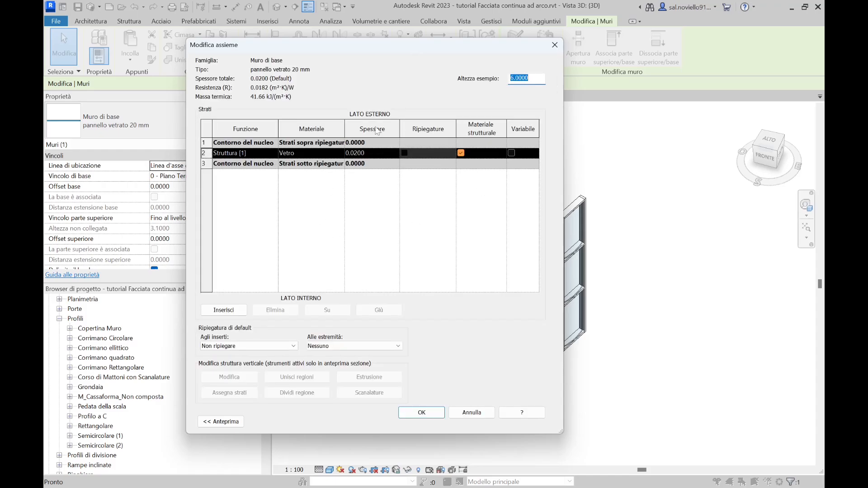
left_click_drag(439, 45, 508, 40)
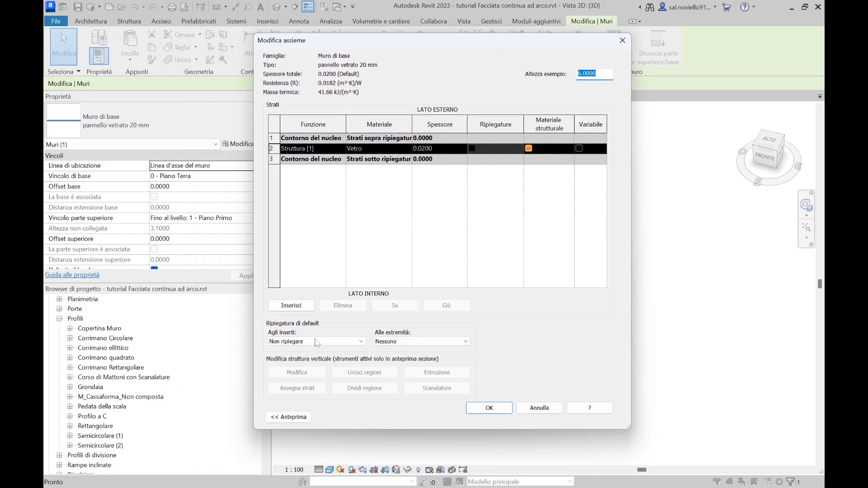
left_click(294, 417)
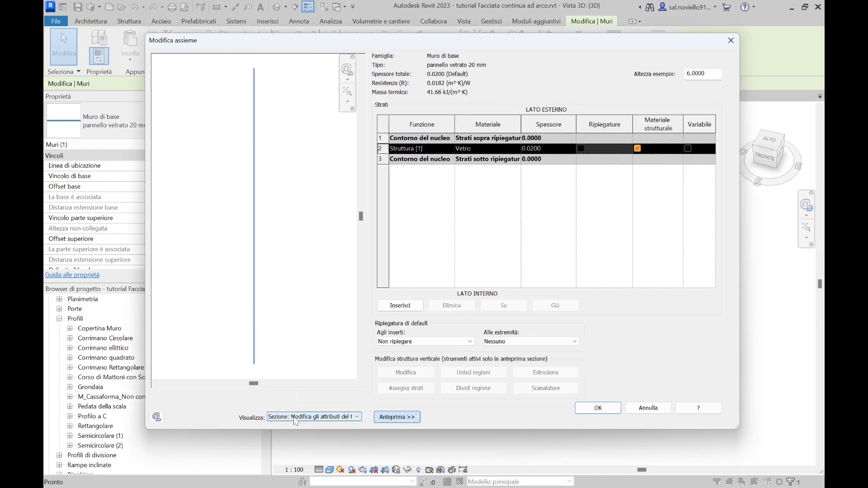
left_click(332, 417)
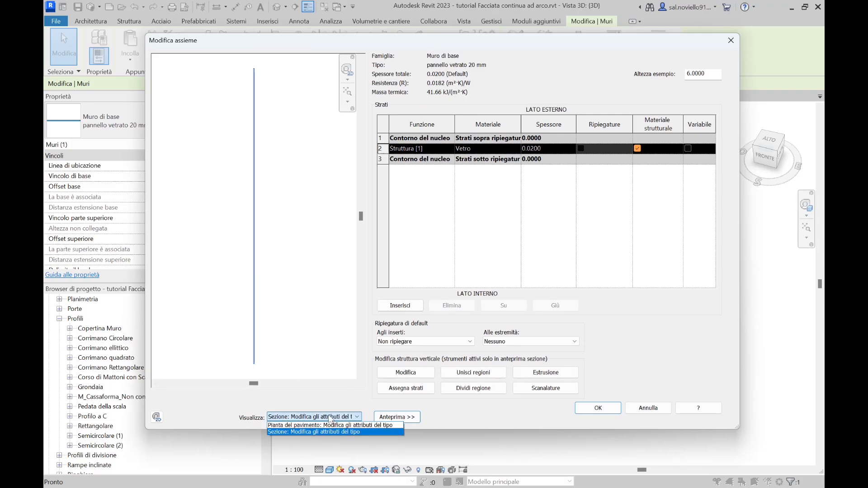
left_click(286, 432)
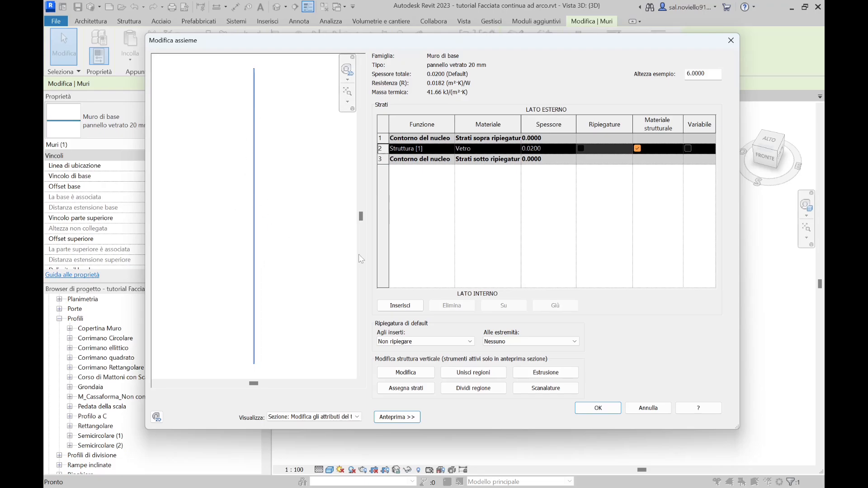
Step: Add a wall sweep with the Default profile at the base of the exterior side of the pannello vetrato 20 mm structure
left_click(553, 375)
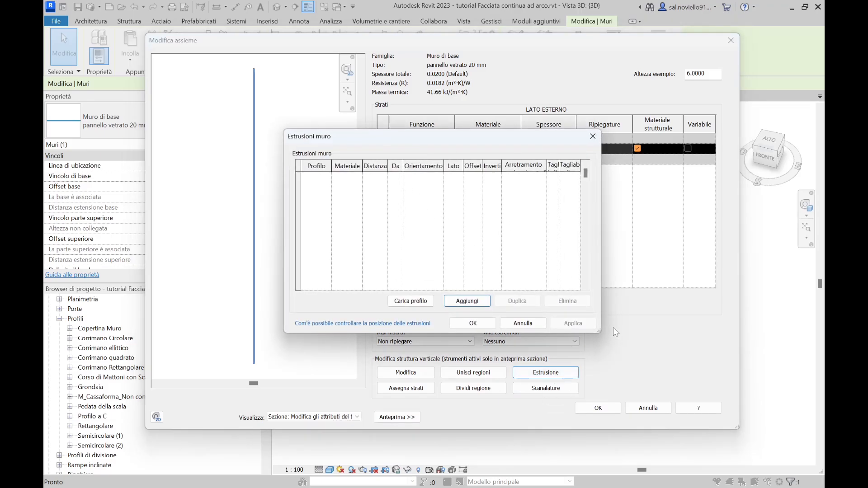
left_click_drag(598, 332, 656, 357)
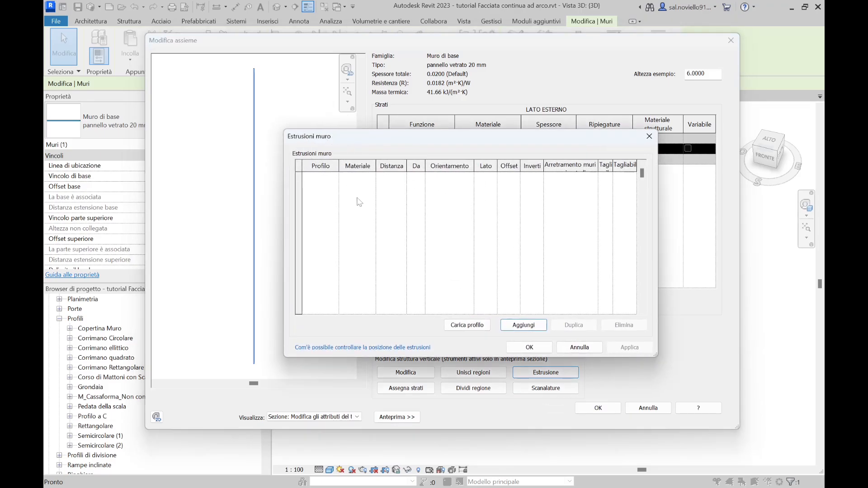
left_click(521, 325)
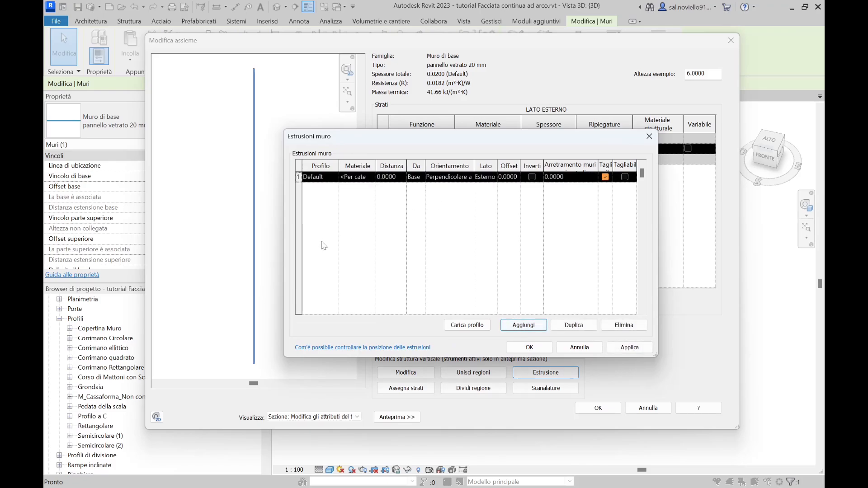
left_click(321, 177)
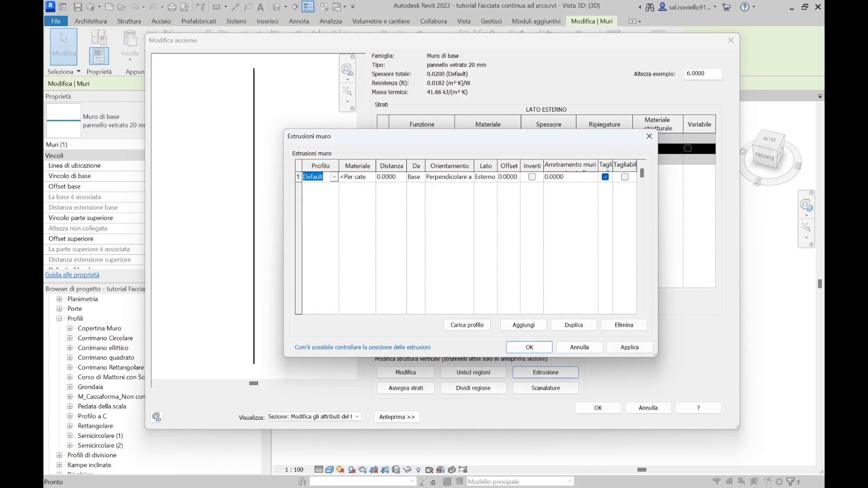
left_click(541, 352)
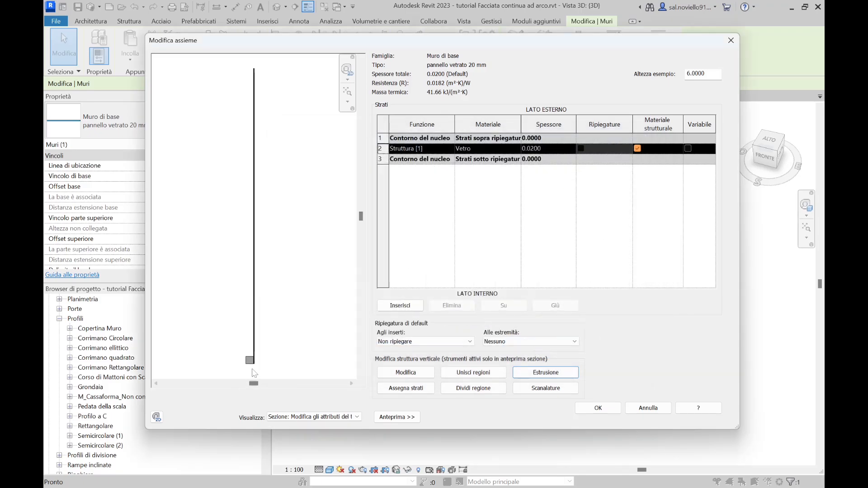
Step: Check the sweep at the wall base in the section preview and apply the changed structure to the wall type
key("ctrl")
key("ctrl")
key("ctrl")
key("ctrl")
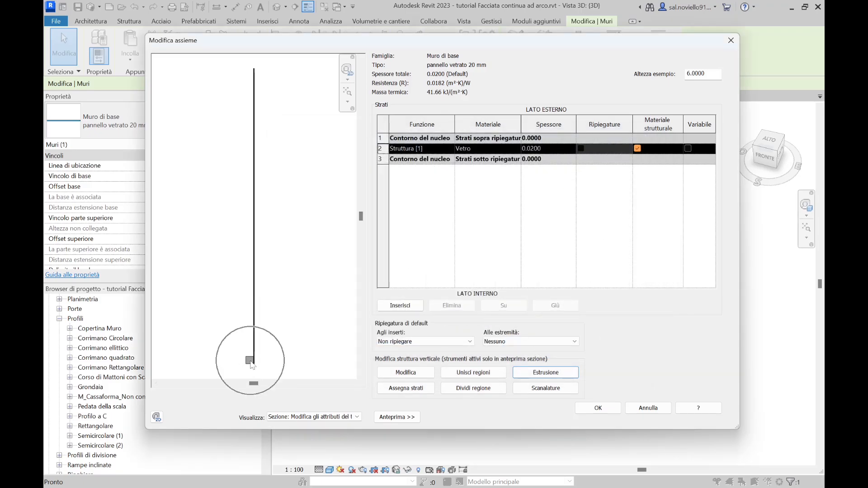
key("ctrl")
key("ctrl")
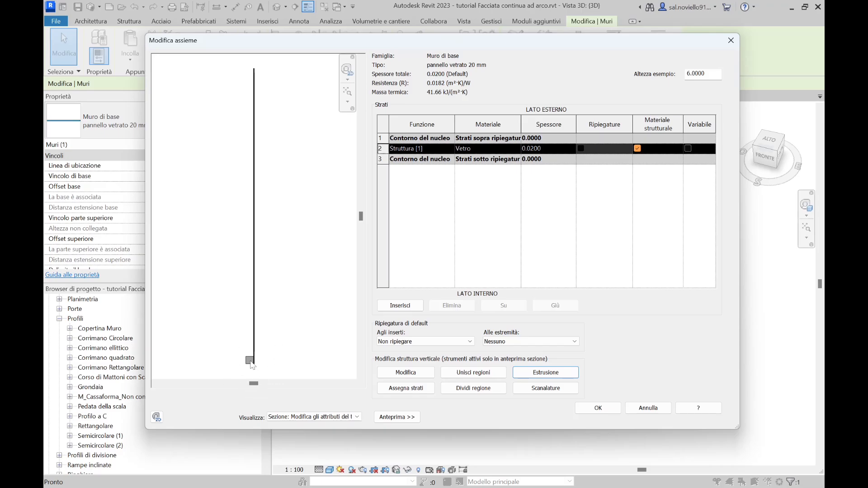
key("ctrl")
left_click(608, 409)
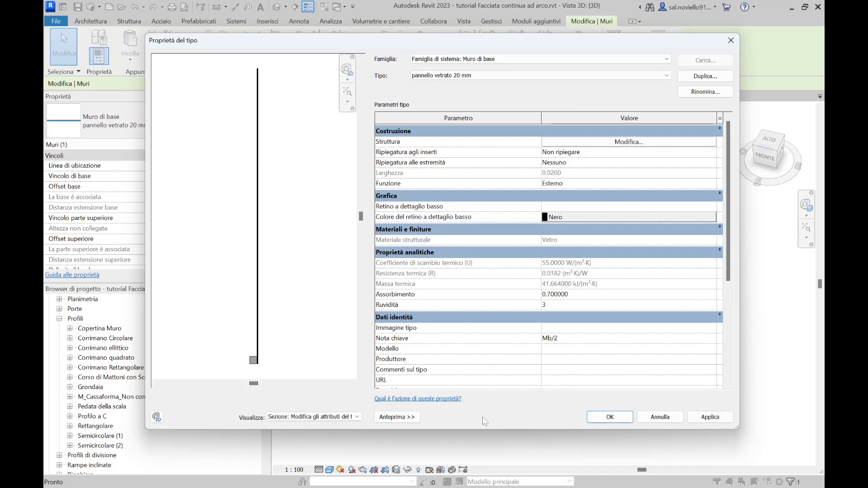
left_click(612, 417)
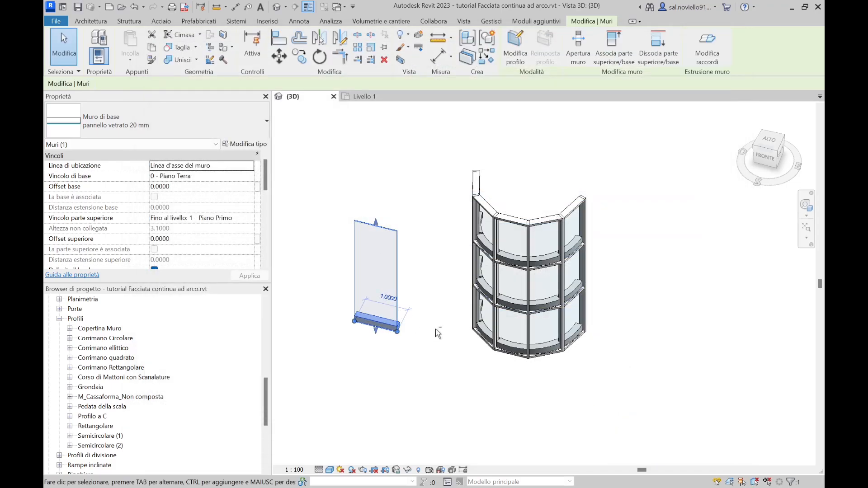
Step: Examine the base sweep on the straight wall and on the curved curtain wall's glazed panels in 3D
left_click(345, 300)
middle_click_drag(345, 300, 401, 212, "shift")
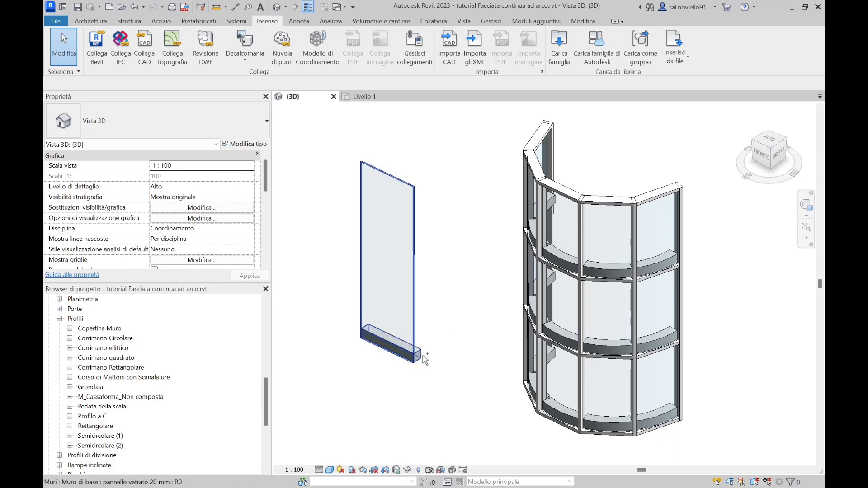
scroll(424, 359, "down", 2)
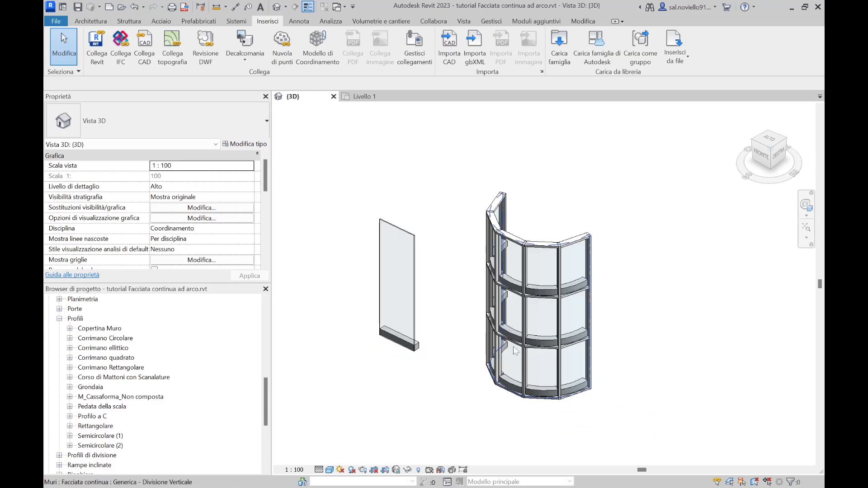
middle_click_drag(523, 356, 522, 287, "shift")
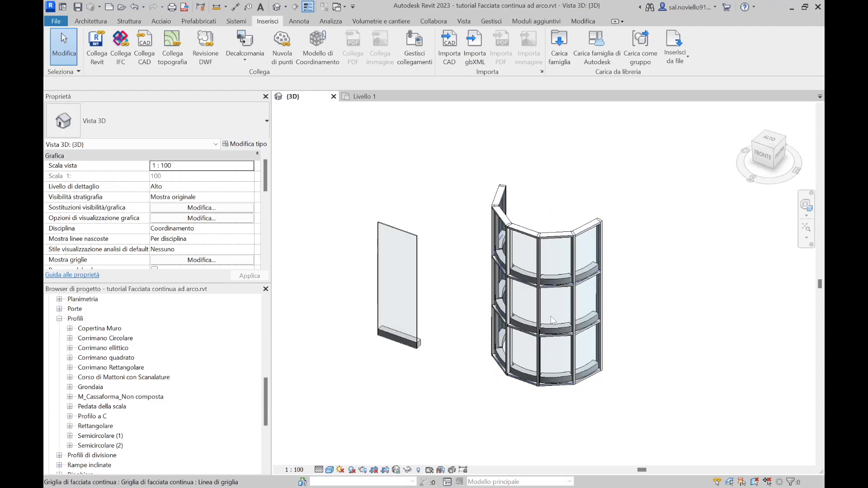
scroll(522, 288, "up", 3)
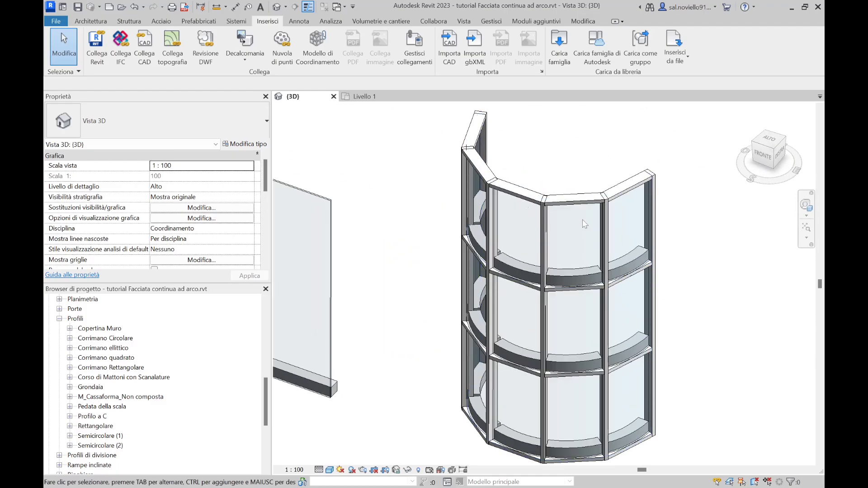
scroll(552, 215, "down", 1)
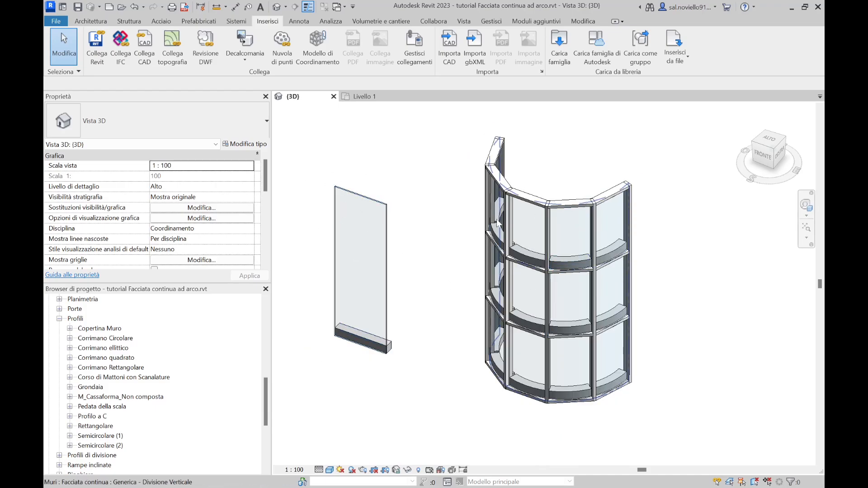
middle_click_drag(497, 222, 547, 342, "shift")
scroll(465, 312, "up", 3)
scroll(548, 342, "up", 1)
key("ctrl")
key("ctrl")
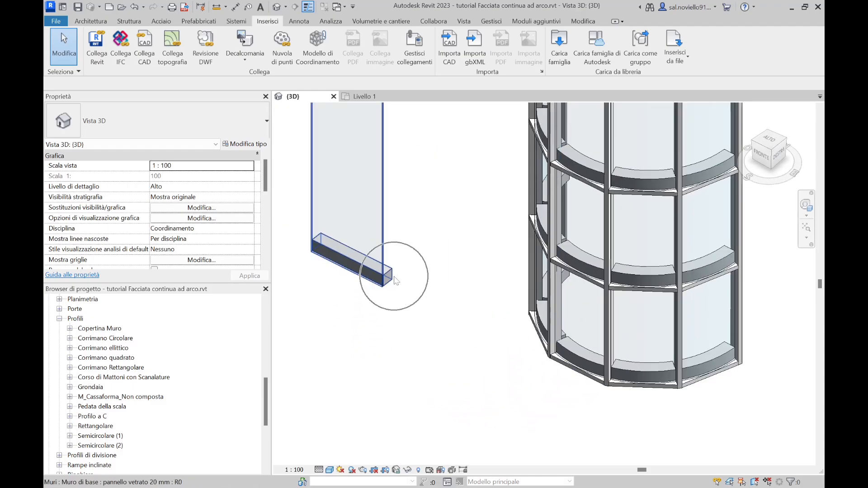
scroll(434, 300, "down", 3)
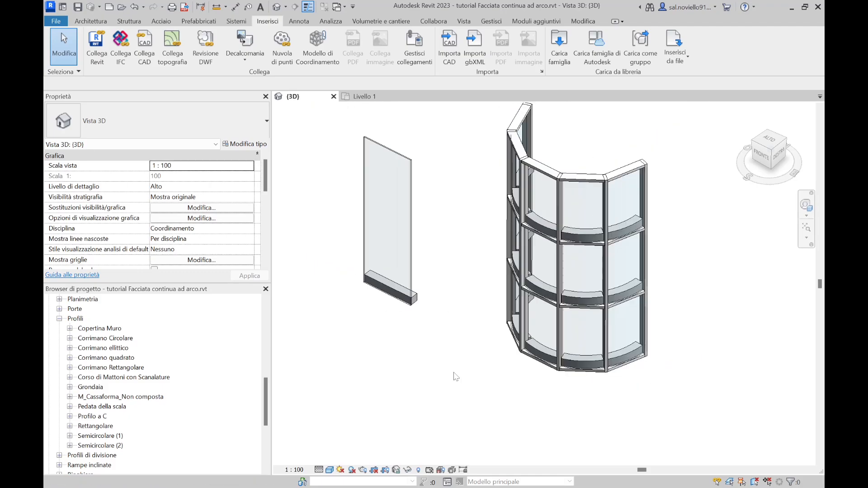
left_click(392, 298)
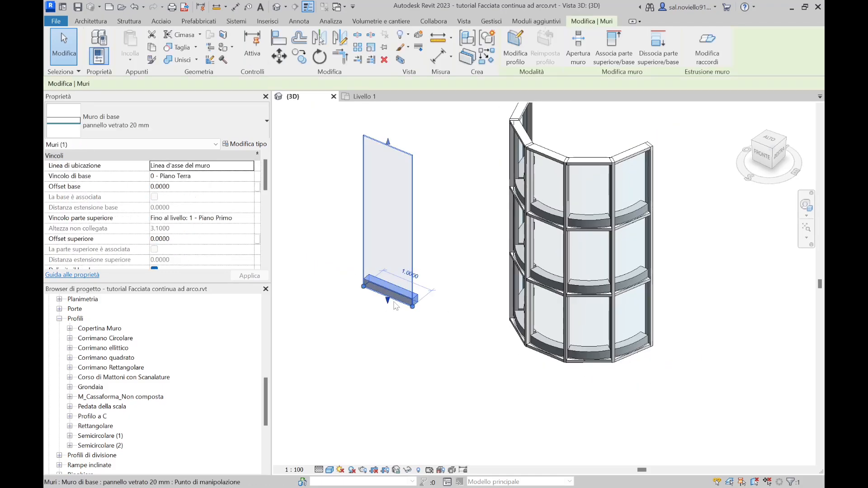
key("Escape")
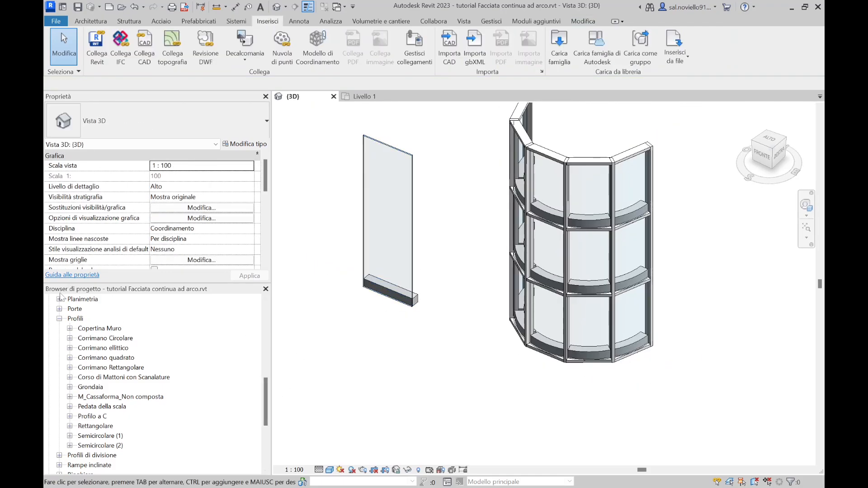
Step: Locate the Corso di Mattoni con Scanalature family among the project's profiles and list its types
left_click(76, 319)
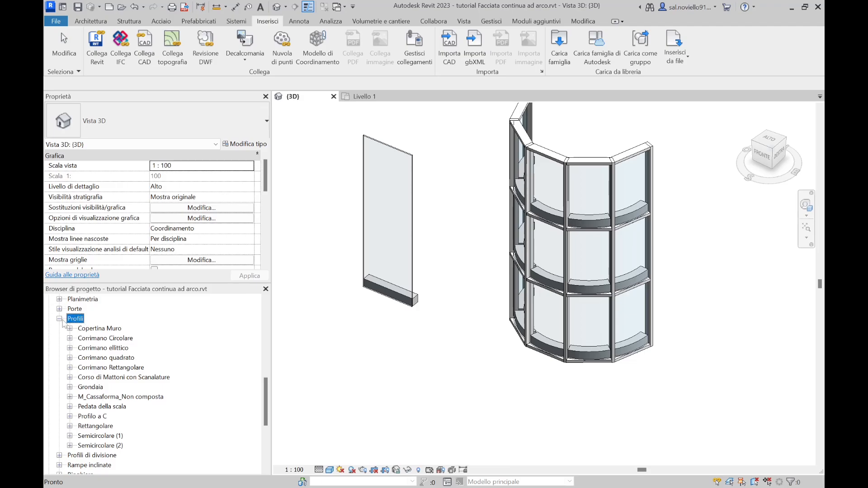
left_click(102, 379)
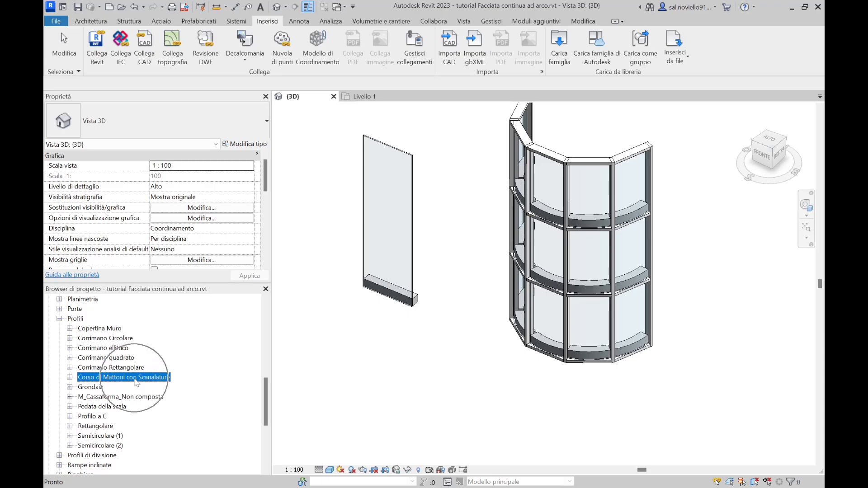
double_click(91, 379)
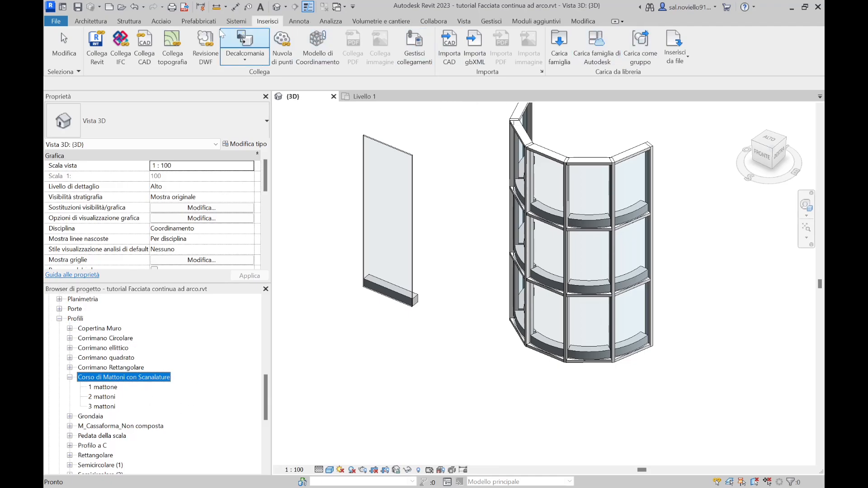
Step: Load the Corso di Mattoni con Scanalature profile from the Profili category of the Autodesk family library
left_click(236, 21)
left_click(270, 21)
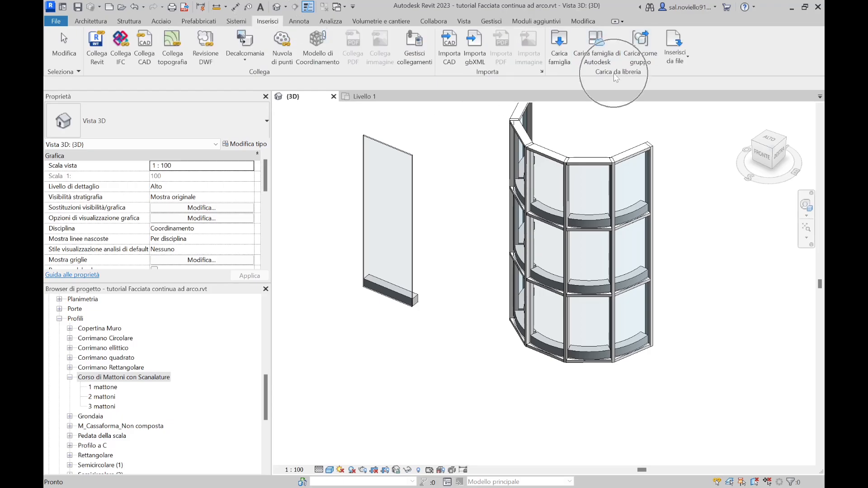
left_click(597, 45)
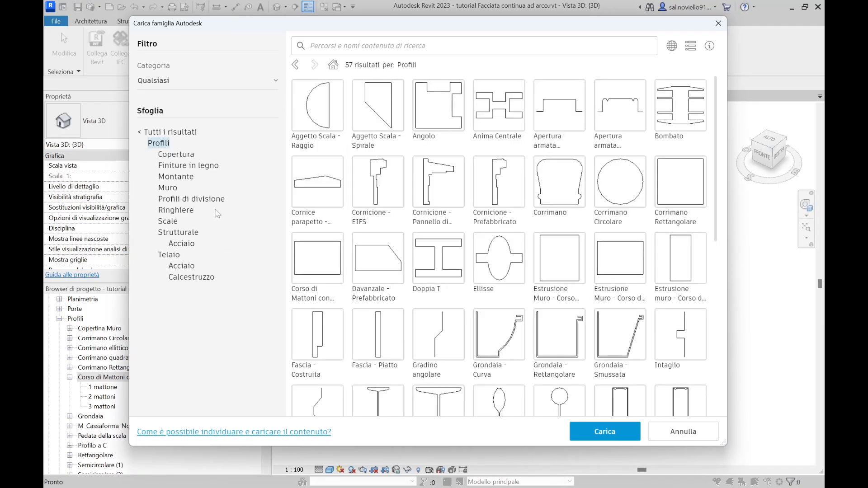
left_click(152, 134)
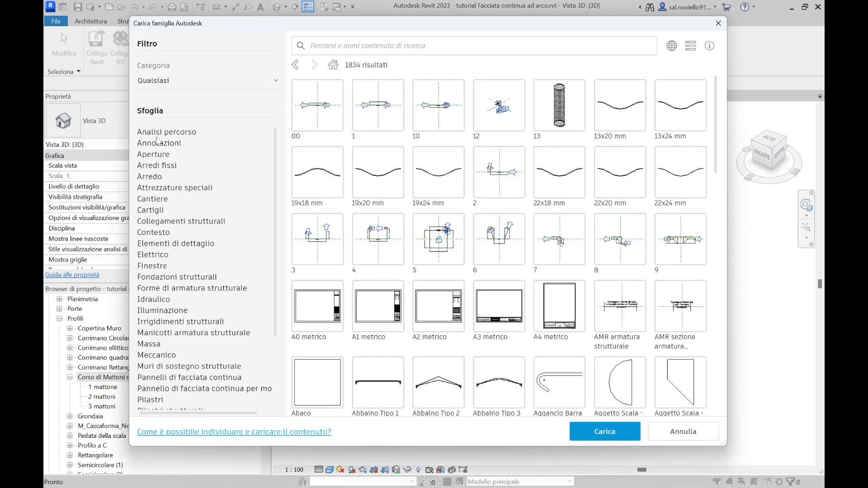
scroll(176, 292, "down", 3)
left_click(149, 349)
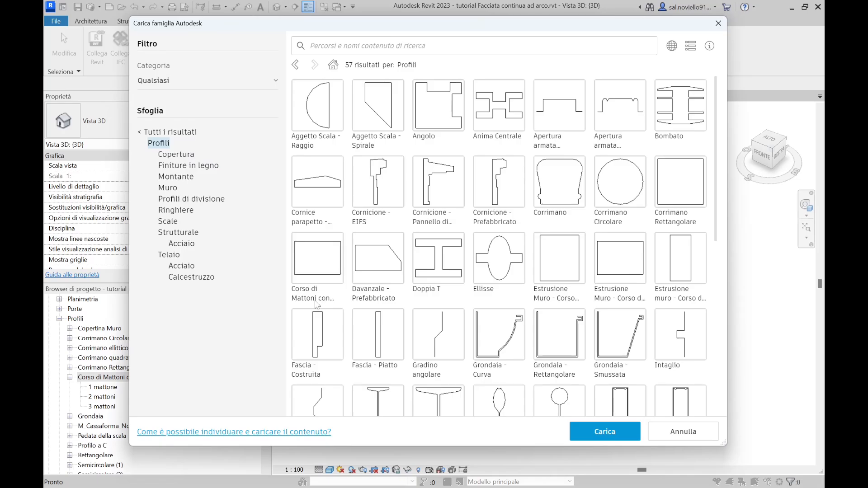
key("ctrl")
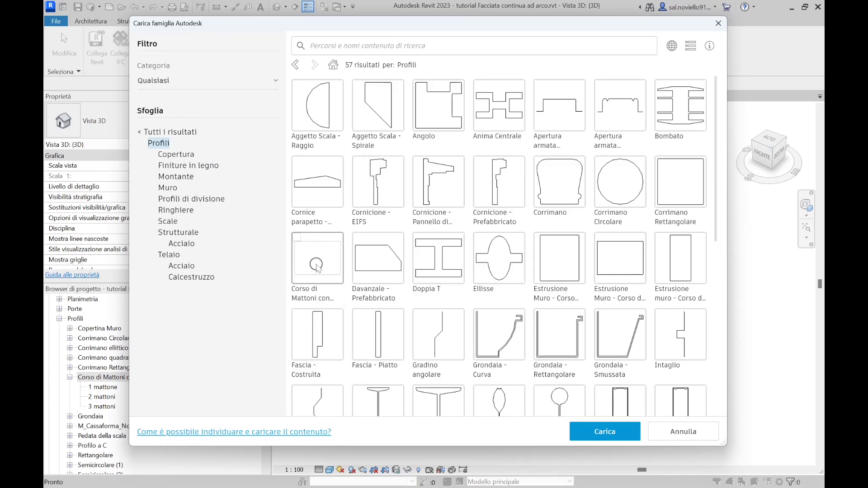
left_click(319, 269)
left_click(615, 435)
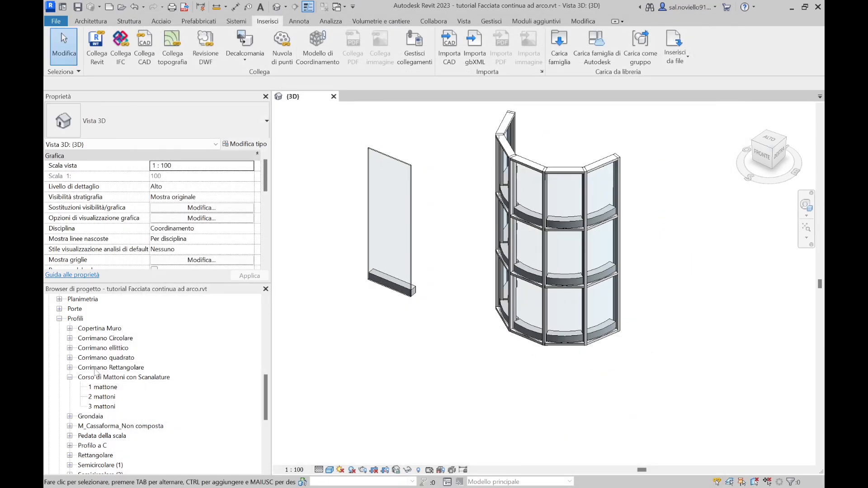
Step: Open the Corso di Mattoni con Scanalature profile family for editing
left_click(70, 377)
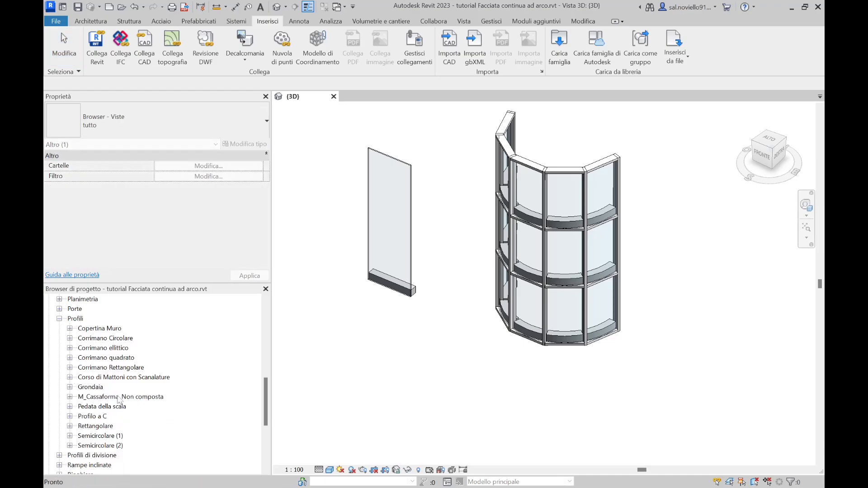
left_click(94, 378)
right_click(143, 383)
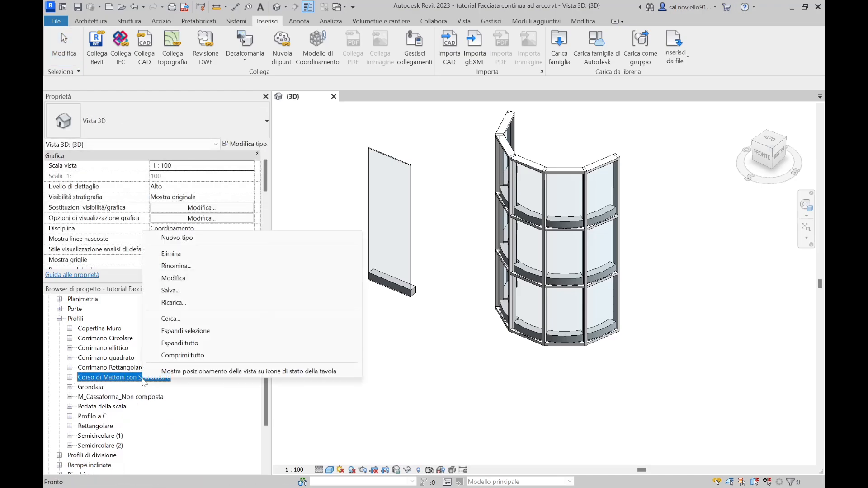
left_click(173, 278)
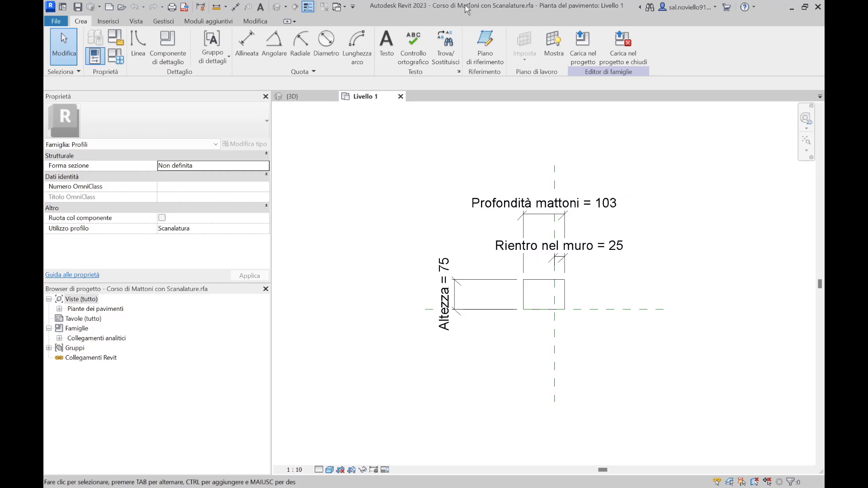
Step: Check the visibility settings of the annotation categories in the profile family's Livello 1 view
middle_click_drag(389, 220, 436, 224)
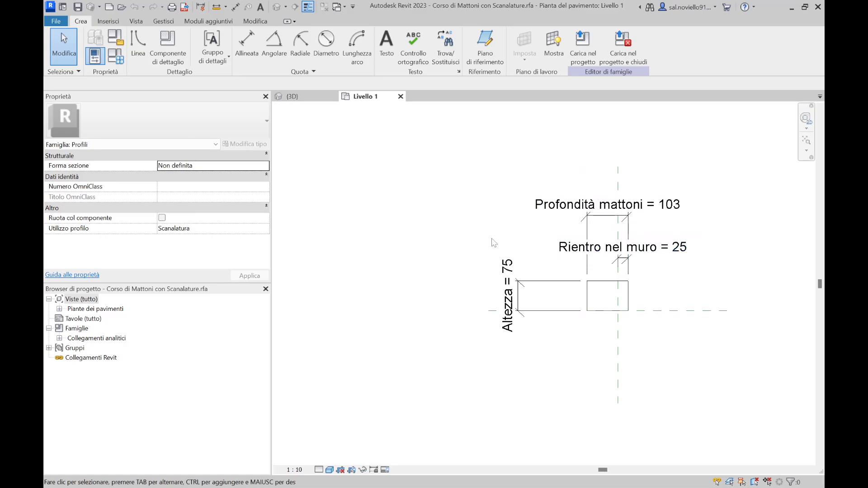
key("v")
key("g")
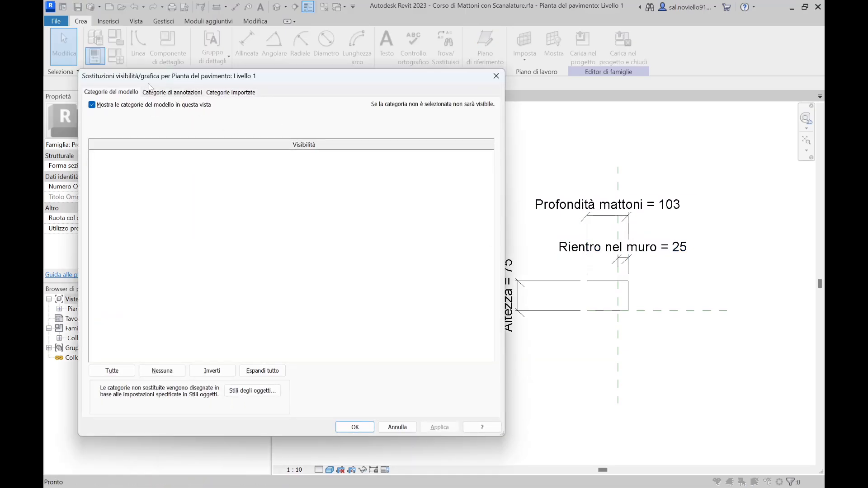
left_click(199, 97)
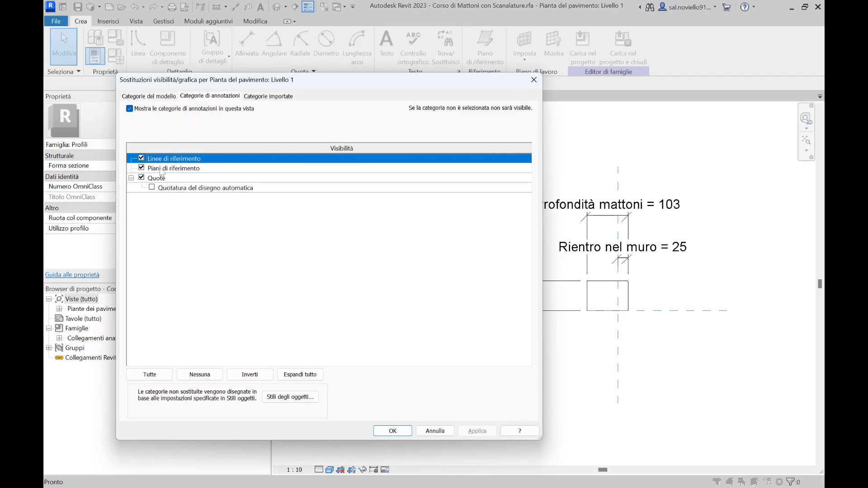
left_click(401, 432)
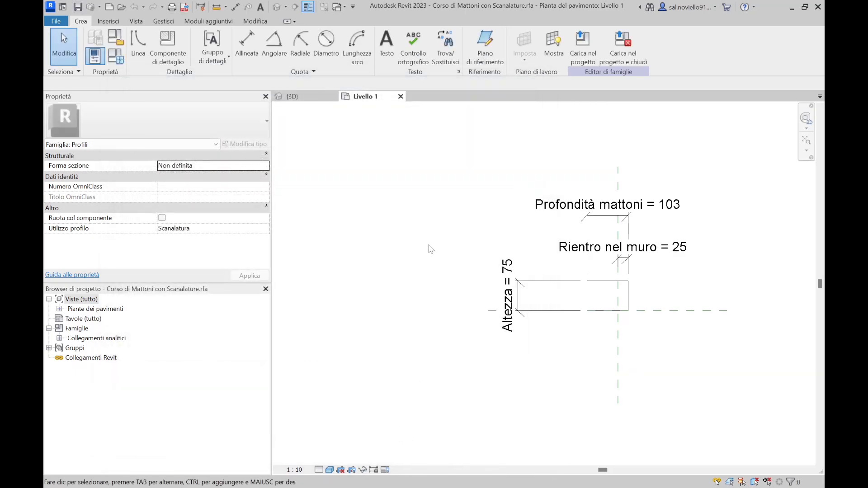
Step: Set the 1 mattone profile type's Profondità mattoni to 150 and Altezza mattoni to 50
left_click(120, 59)
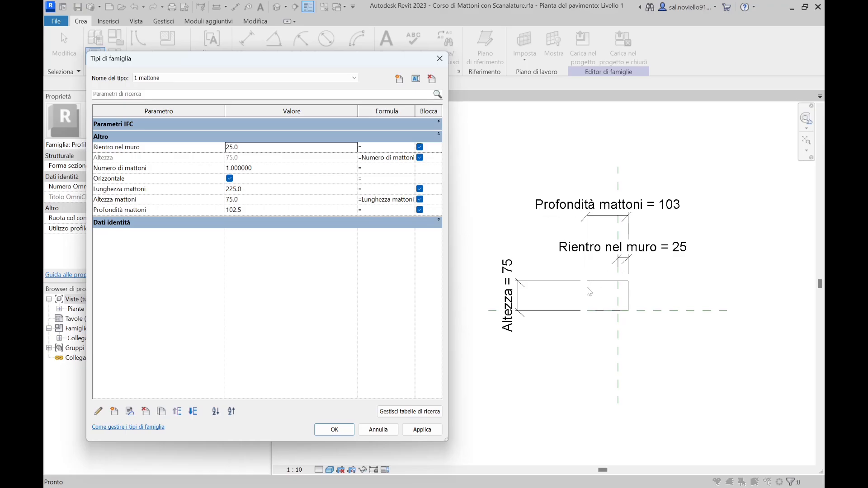
left_click(287, 210)
type("150")
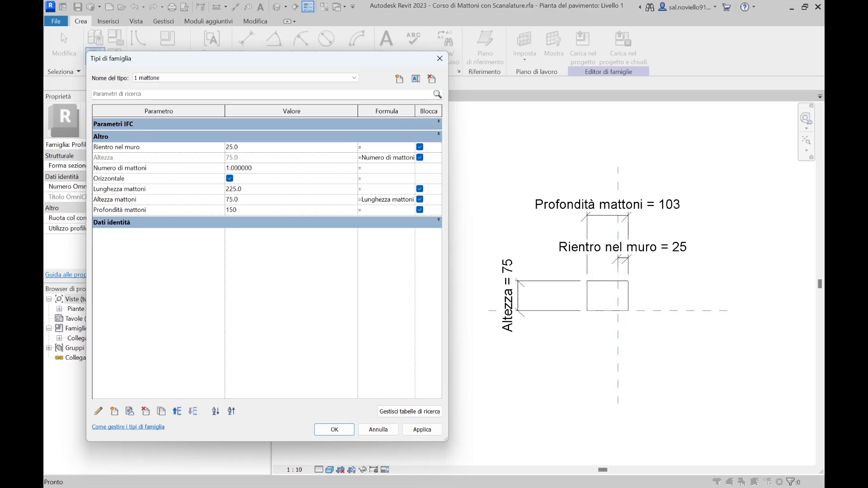
left_click(267, 188)
left_click(261, 199)
type("50")
left_click(309, 279)
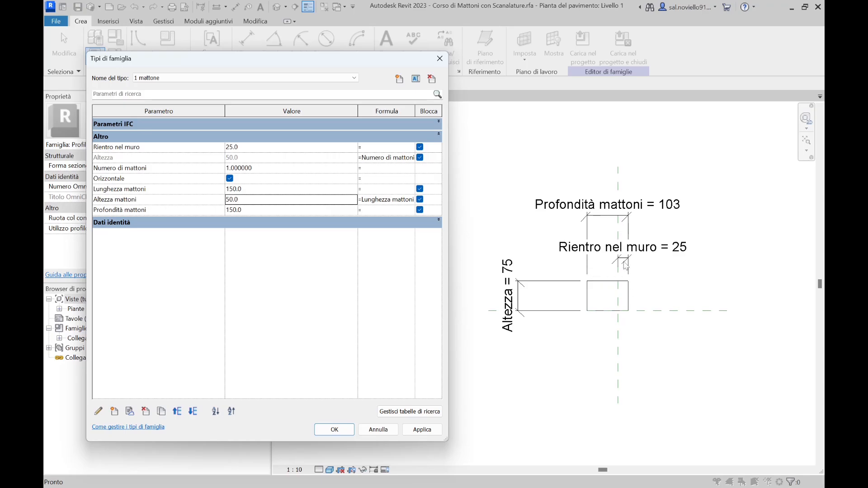
Step: Set the profile's Rientro nel muro to 75 and apply the new family type values
left_click(253, 146)
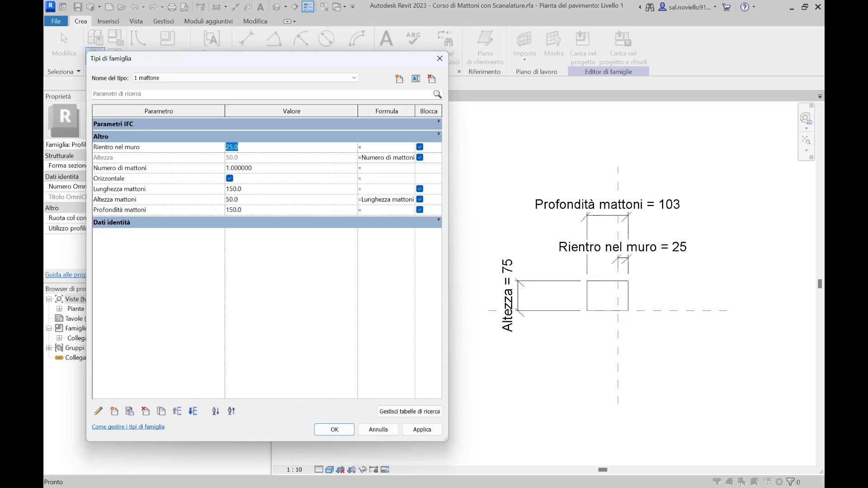
type("75")
left_click(422, 430)
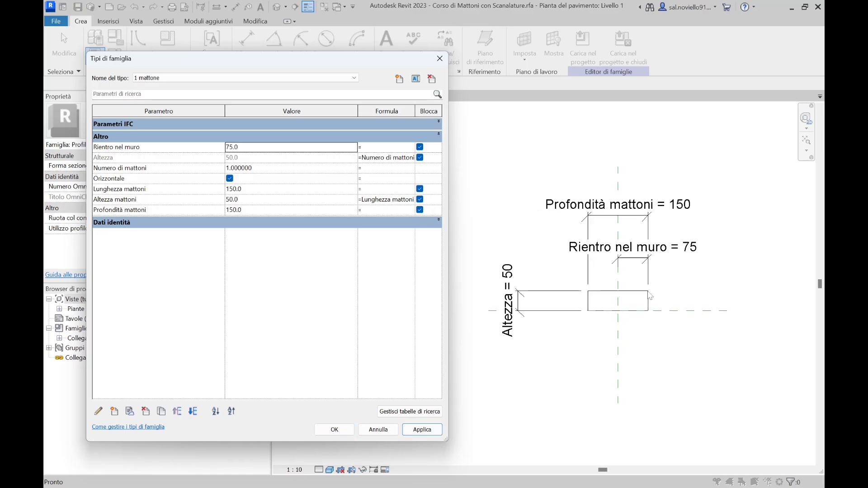
left_click(343, 430)
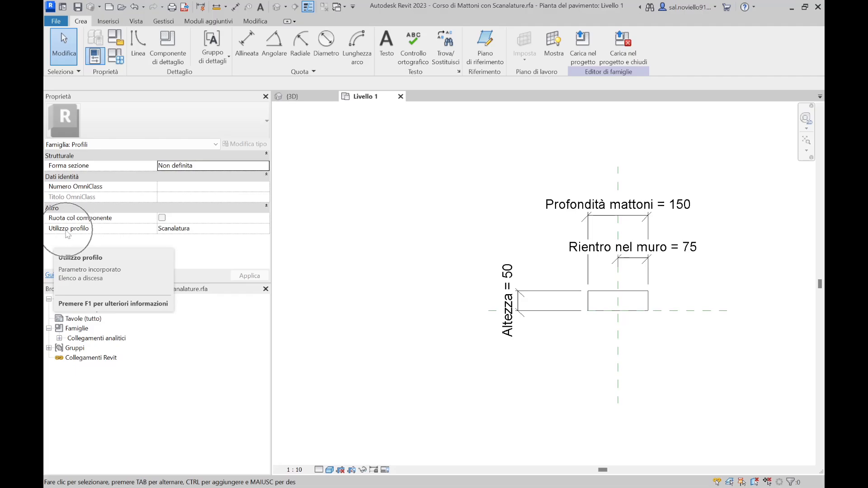
Step: Change the profile family's usage to Estrusione muro
left_click(267, 232)
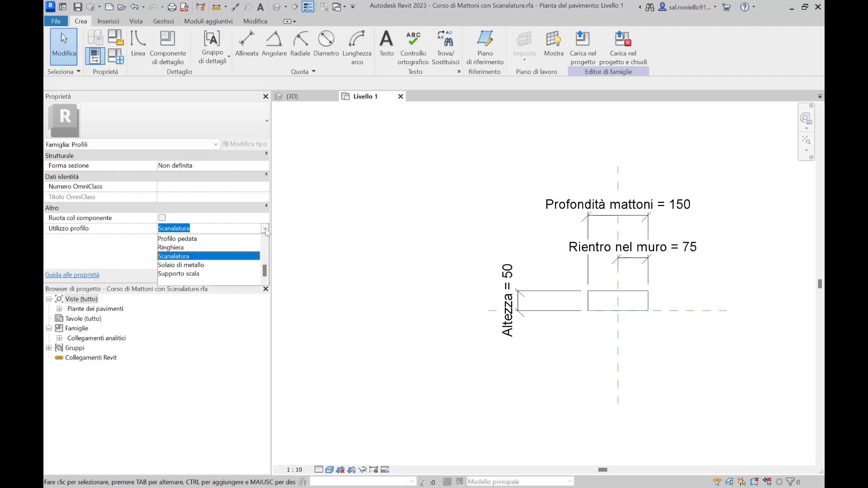
scroll(186, 263, "up", 3)
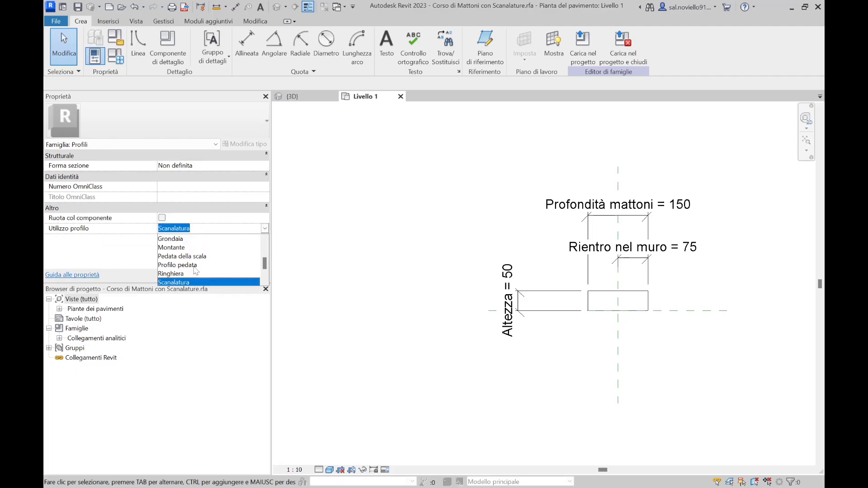
scroll(200, 269, "down", 1)
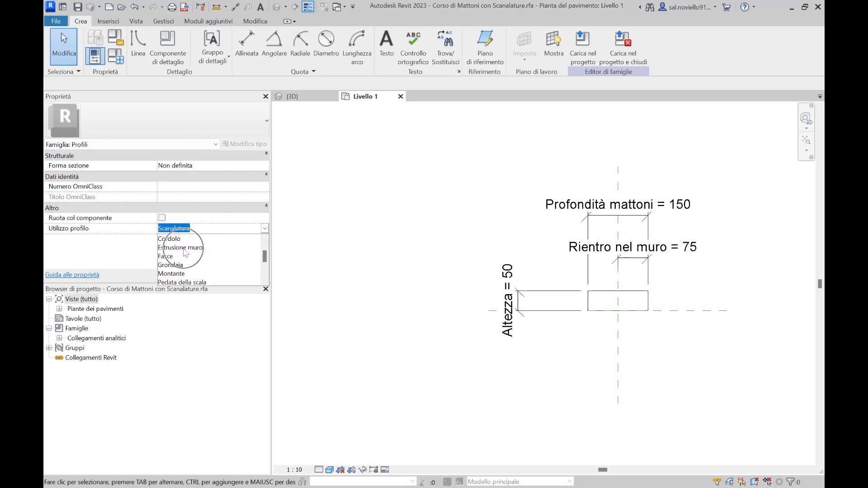
left_click(183, 249)
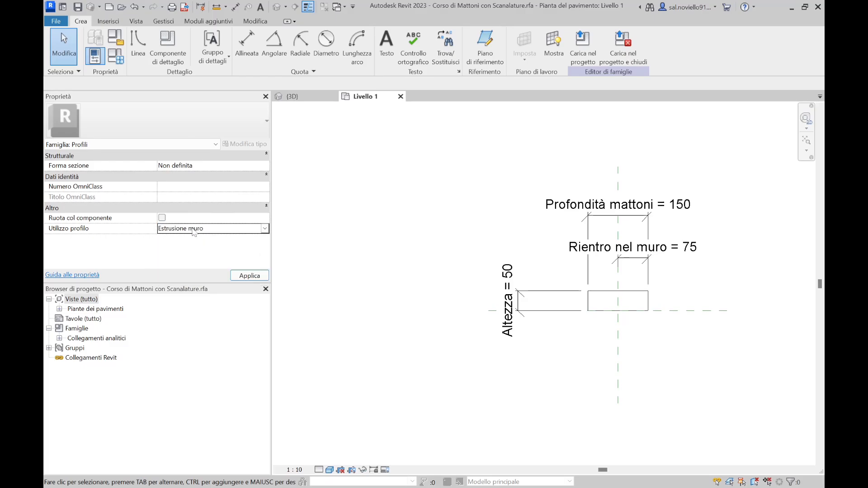
Step: Create a new type in the profile family named Profilo Pannello Vetrato Narcvhiz
left_click(116, 56)
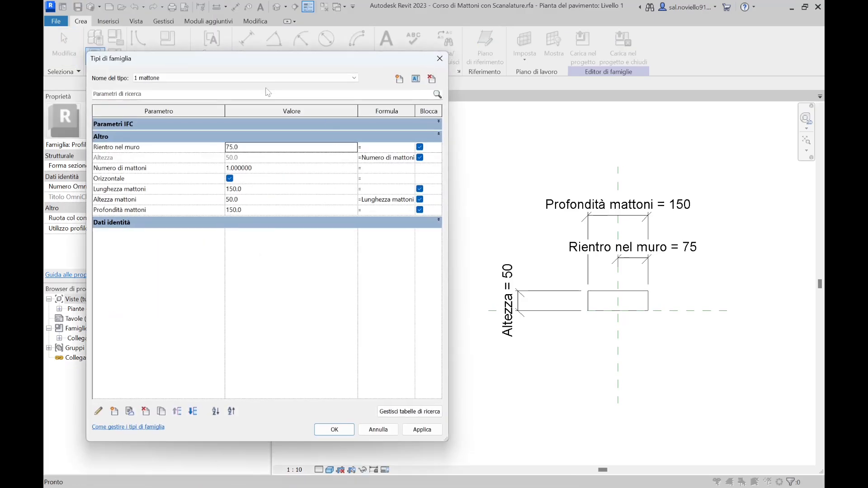
left_click(399, 79)
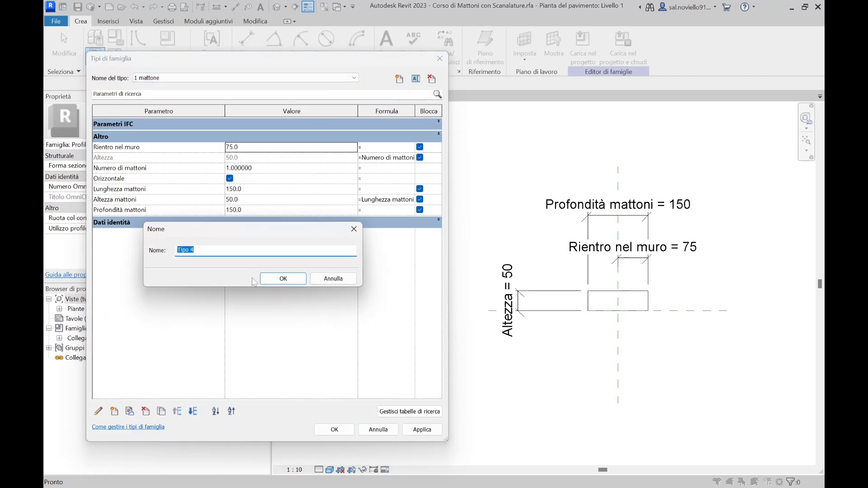
type("Profil")
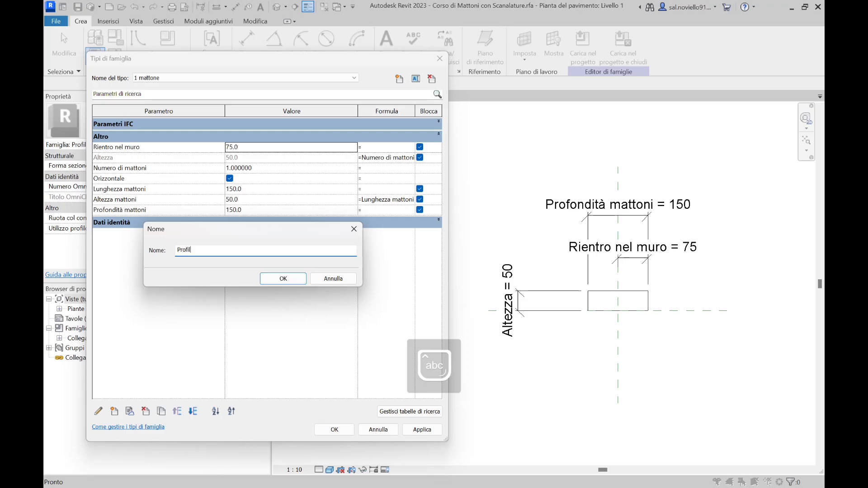
type("o Pannello Vetrato Narcvhiz")
left_click(270, 280)
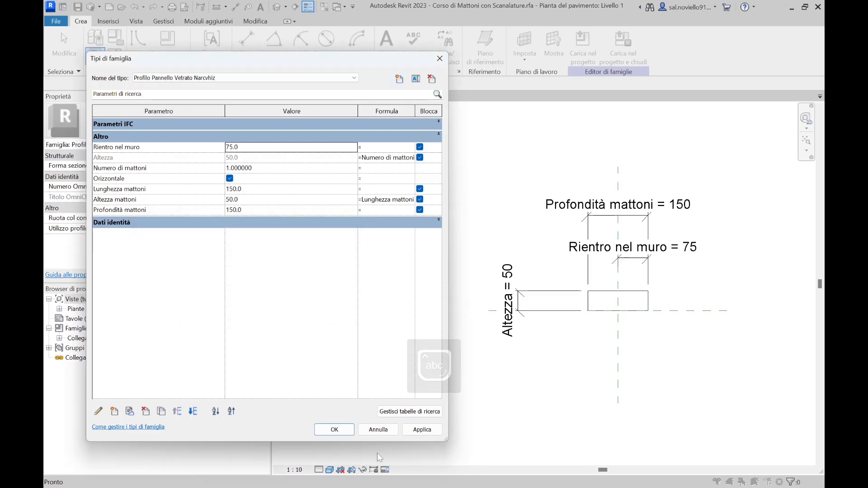
left_click(332, 430)
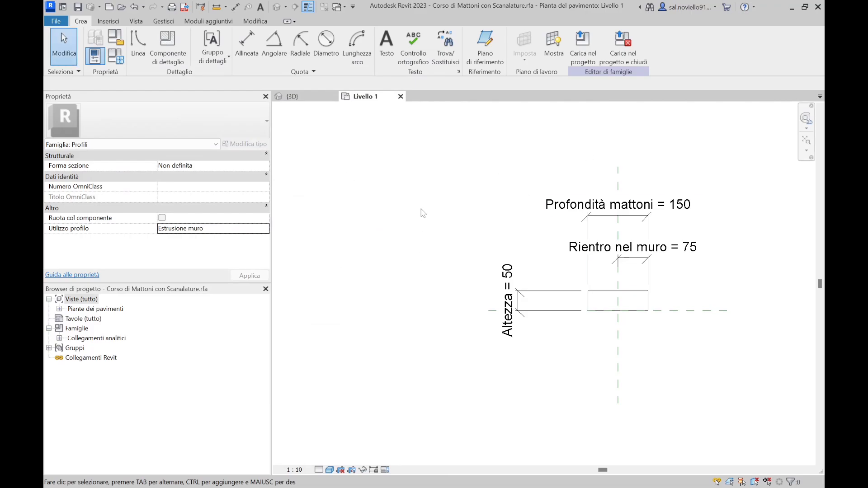
Step: Load the edited profile family into the project, overwriting the existing version, and select its Profilo Pannello Vetrato Narcvhiz type among the project's profiles
middle_click_drag(428, 211, 401, 208)
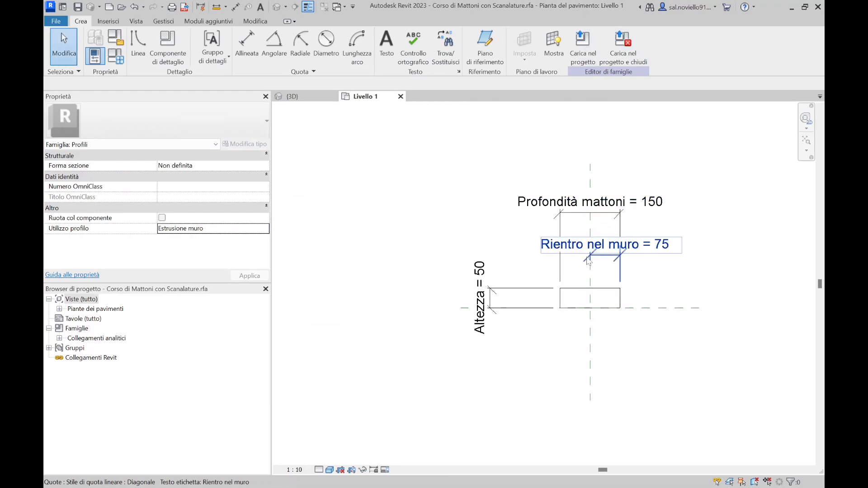
left_click(582, 45)
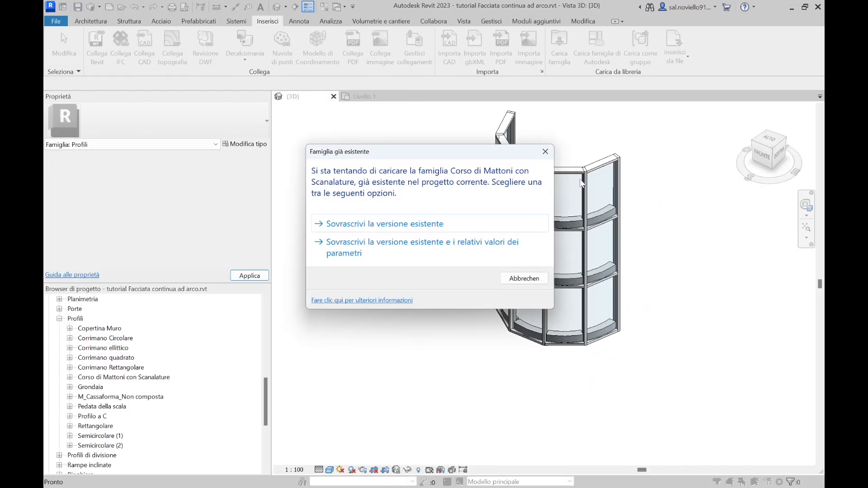
left_click(407, 224)
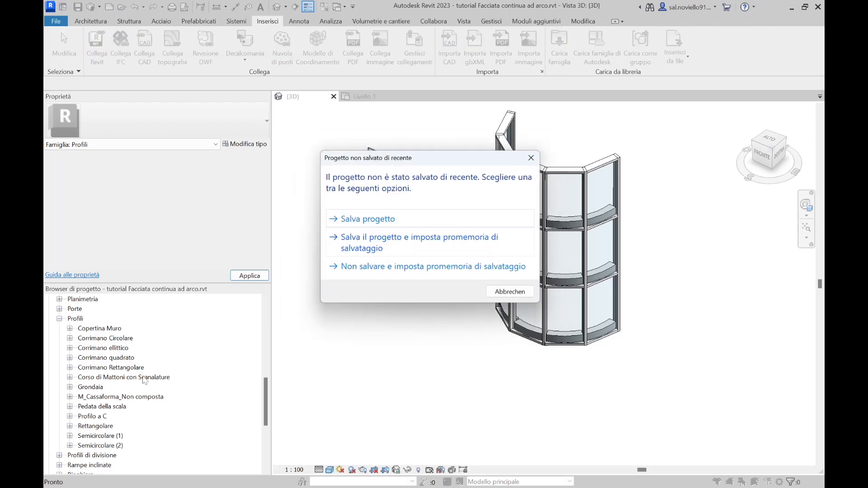
left_click(532, 157)
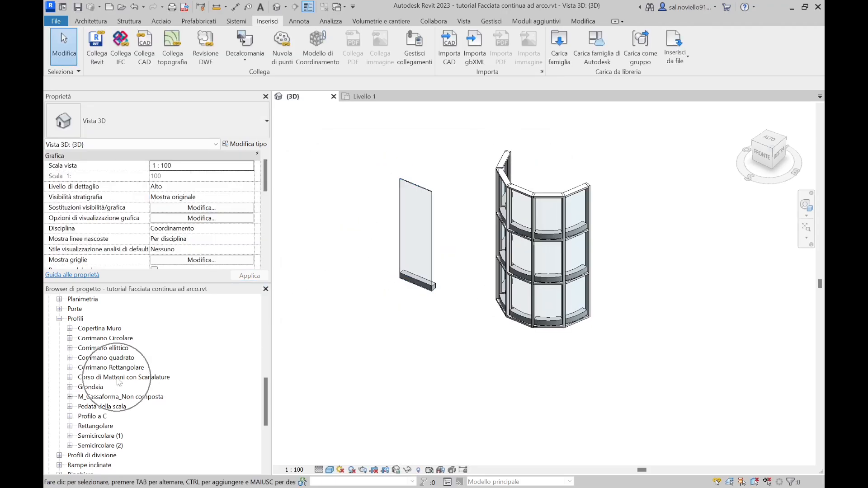
double_click(79, 377)
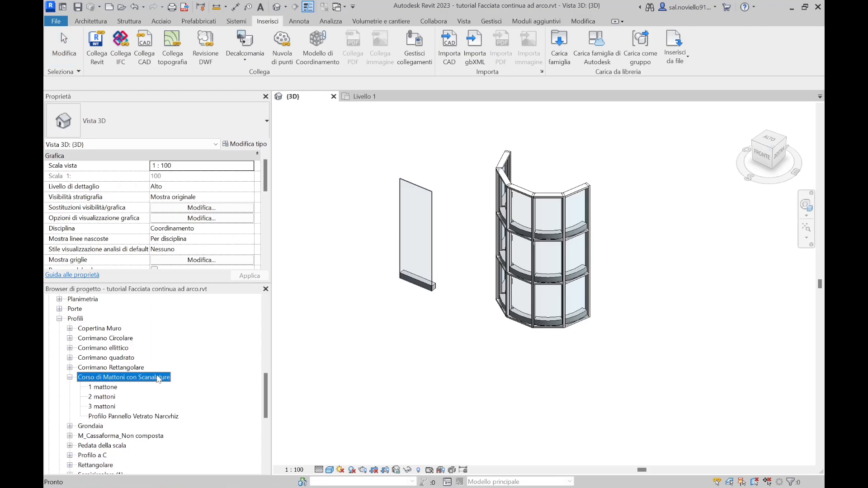
left_click(92, 417)
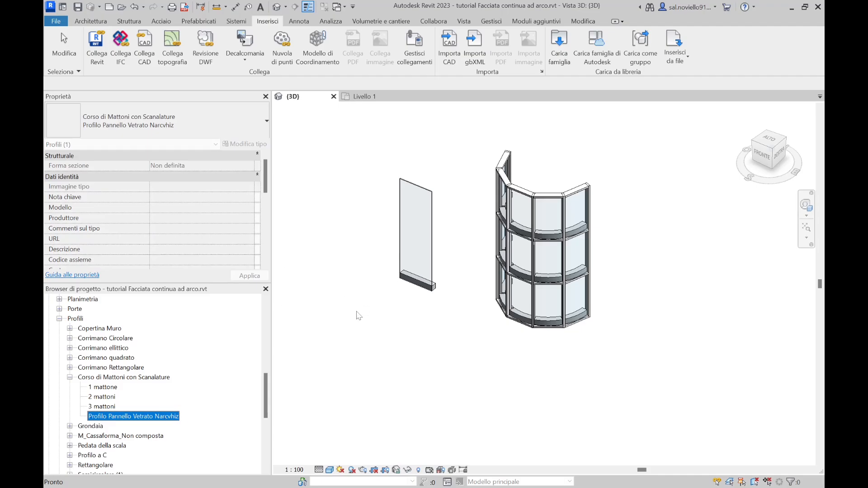
Step: Open the layer structure of the standalone panel's pannello vetrato 20 mm wall type and preview it in section
left_click(423, 190)
left_click(418, 192)
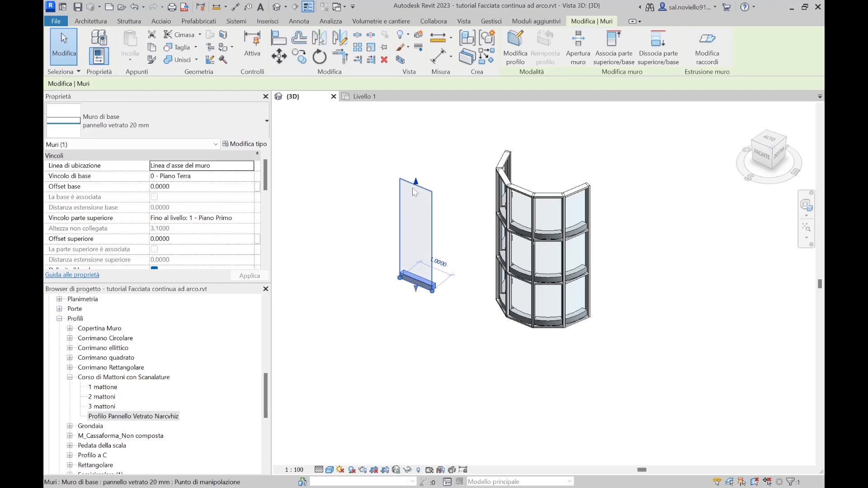
left_click(252, 145)
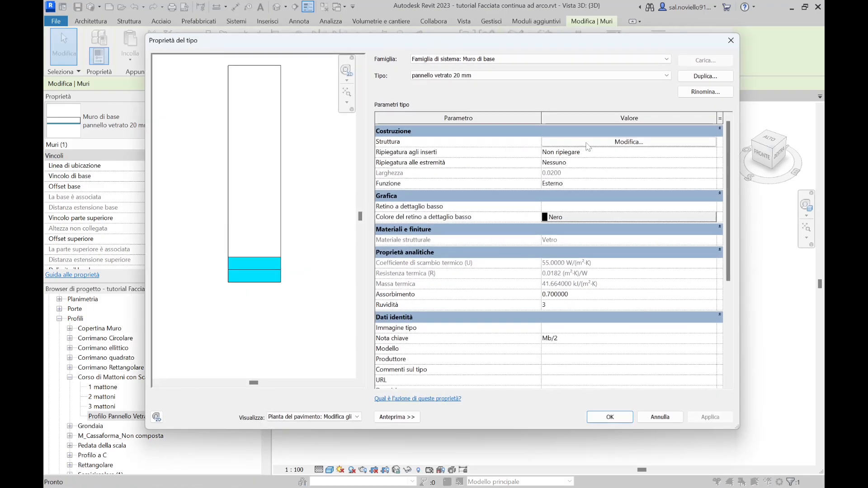
left_click(588, 143)
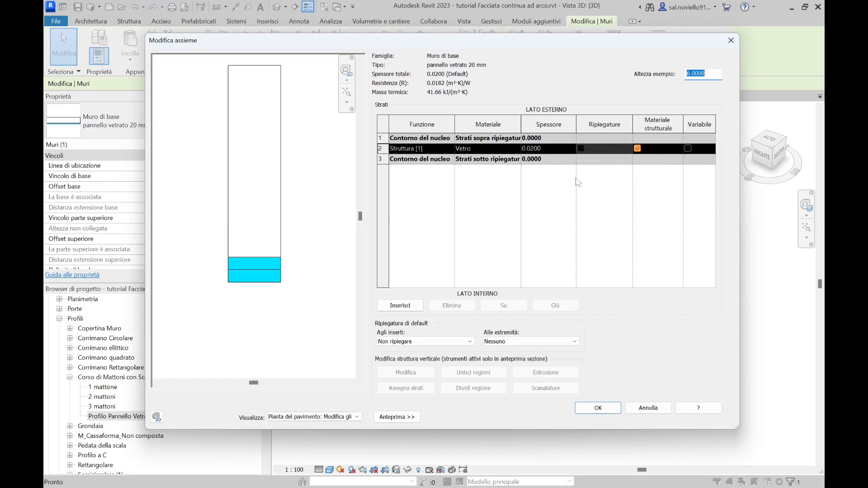
left_click(309, 418)
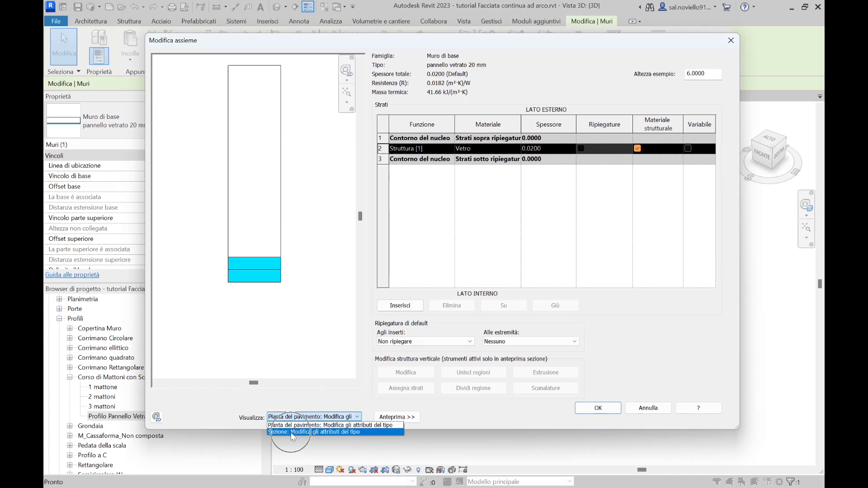
left_click(292, 433)
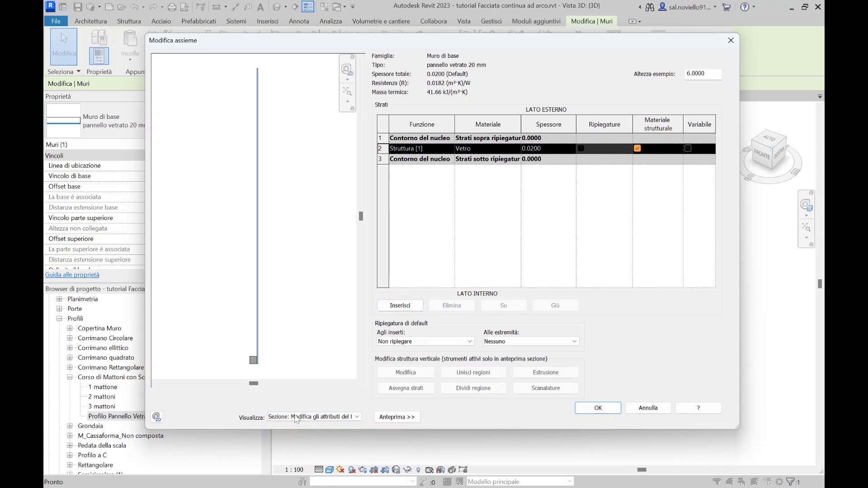
Step: Assign the Corso di Mattoni con Scanalature : Profilo Pannello Vetrato Narcvhiz profile to the wall type's sweep and inspect it in 3D
left_click(545, 372)
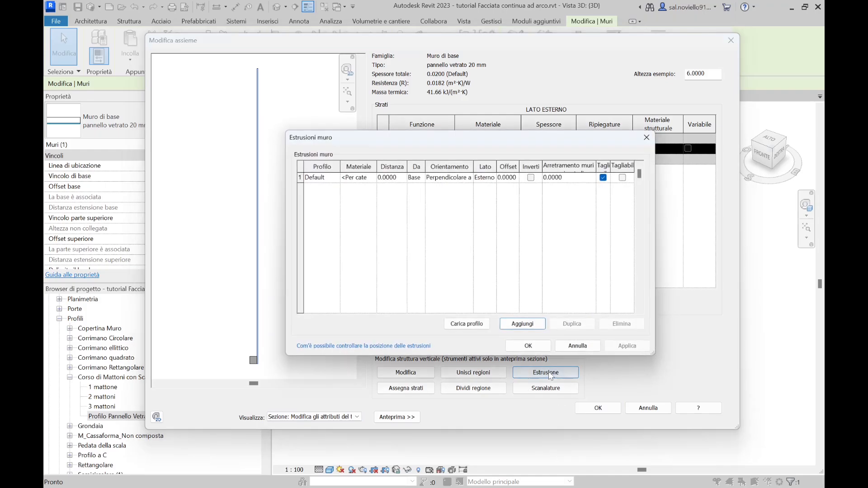
left_click(335, 176)
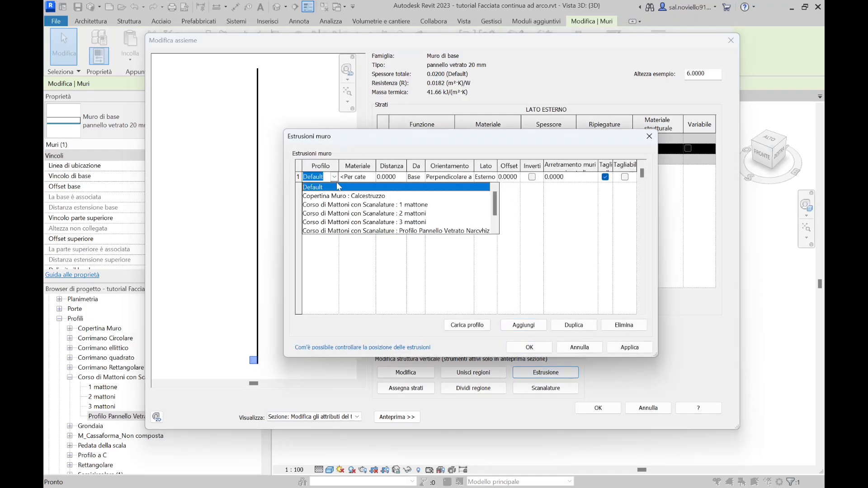
scroll(346, 213, "down", 2)
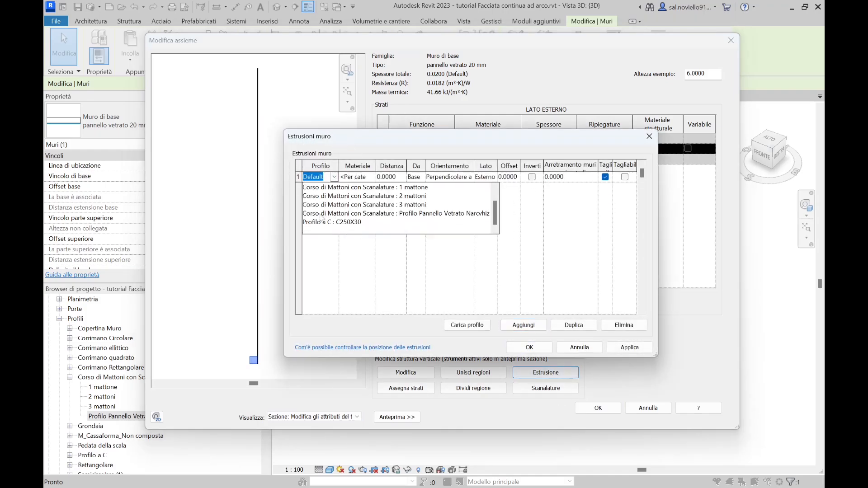
left_click(446, 215)
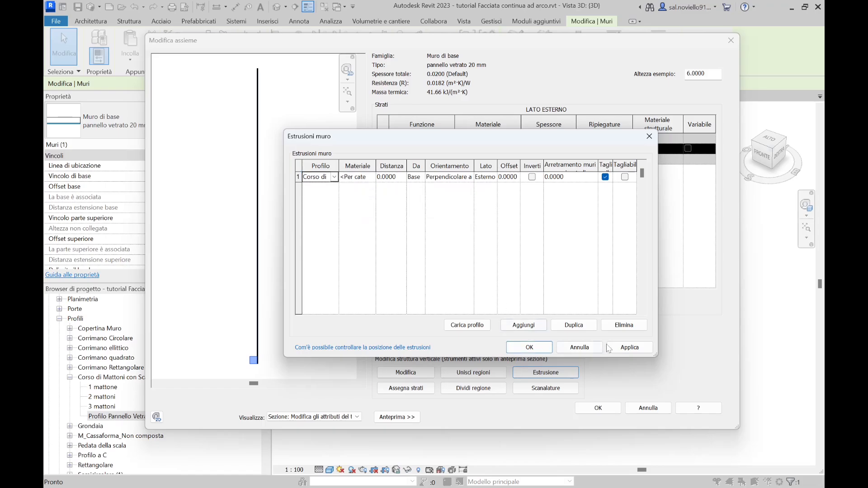
left_click(529, 347)
left_click(598, 408)
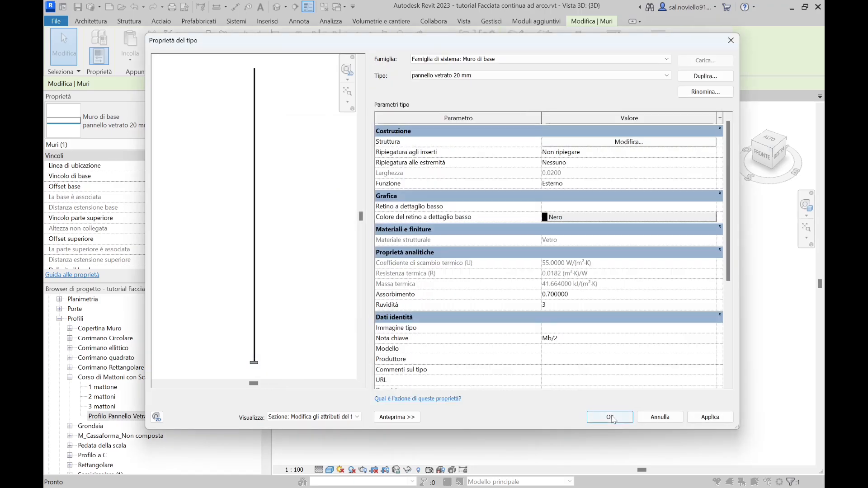
left_click(603, 414)
scroll(456, 297, "up", 4)
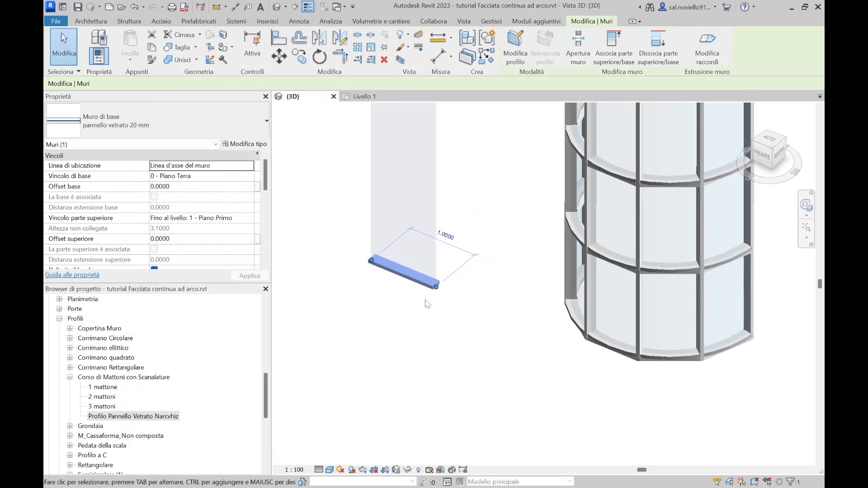
left_click(449, 296)
scroll(411, 271, "up", 5)
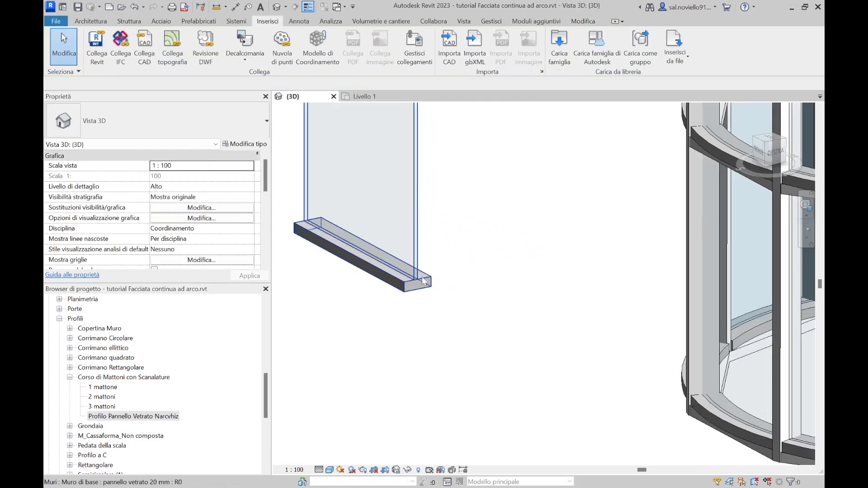
scroll(409, 289, "down", 5)
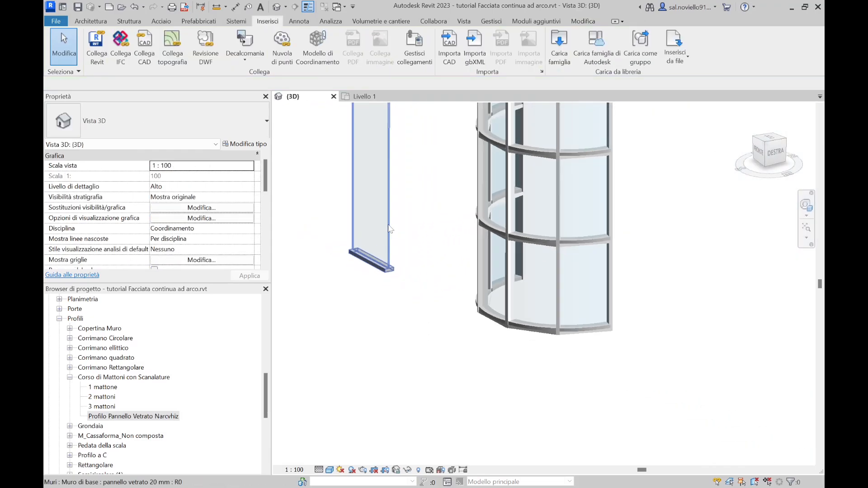
middle_click_drag(409, 289, 443, 262, "shift")
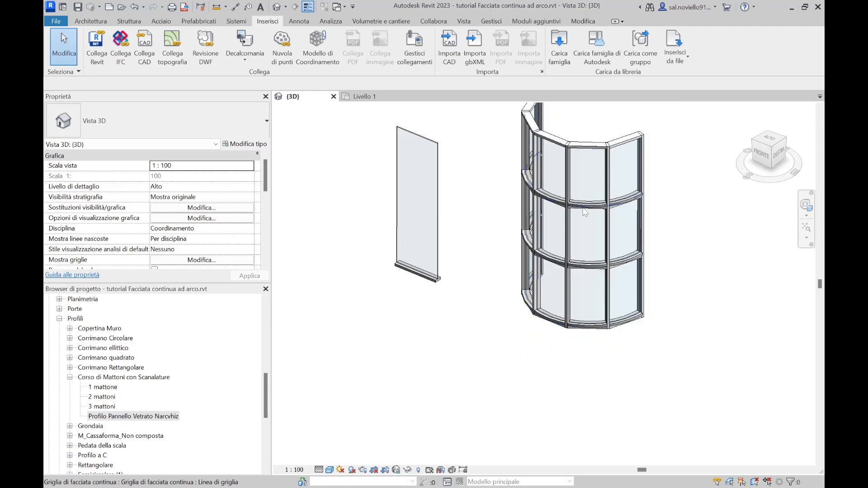
Step: Examine how the horizontal mullions and panel sweeps meet along the curved curtain wall in the 3D view
scroll(546, 245, "up", 3)
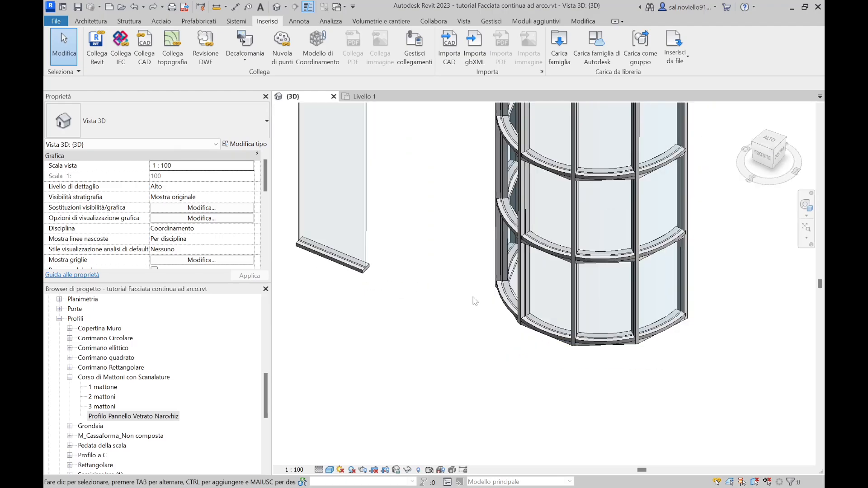
middle_click_drag(469, 307, 484, 249, "shift")
scroll(530, 271, "up", 4)
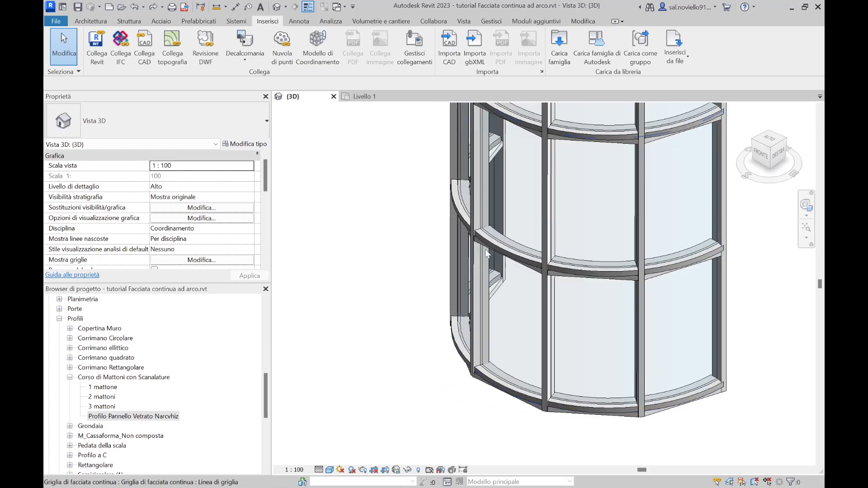
scroll(486, 239, "up", 3)
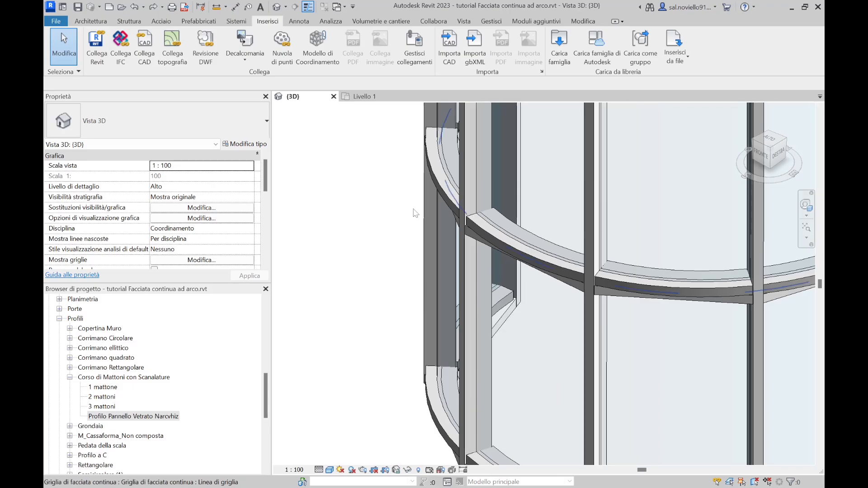
scroll(511, 243, "down", 5)
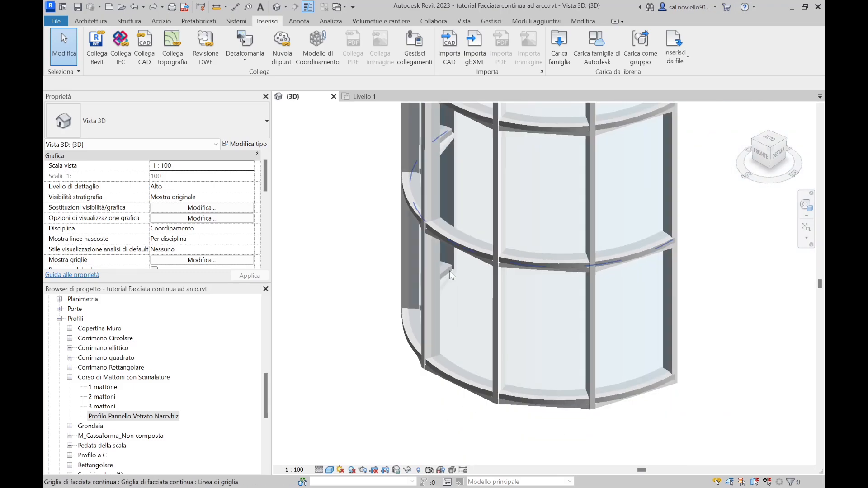
scroll(475, 267, "up", 5)
middle_click_drag(475, 266, 460, 243, "shift")
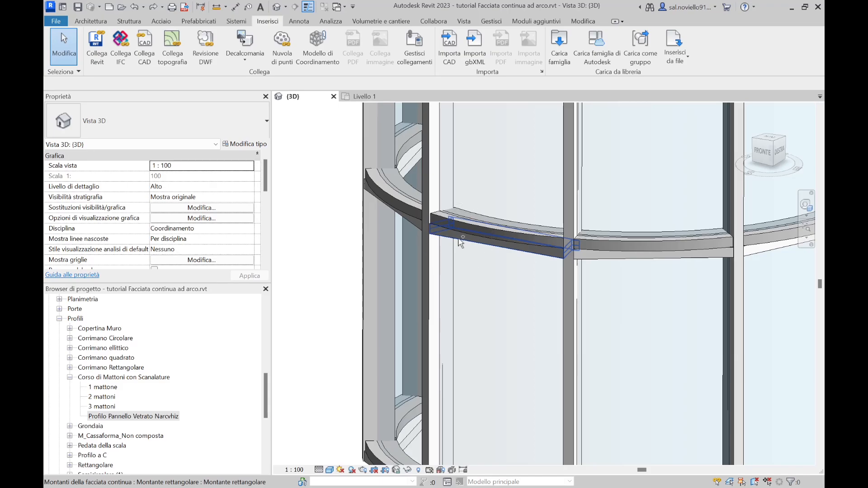
scroll(492, 295, "down", 6)
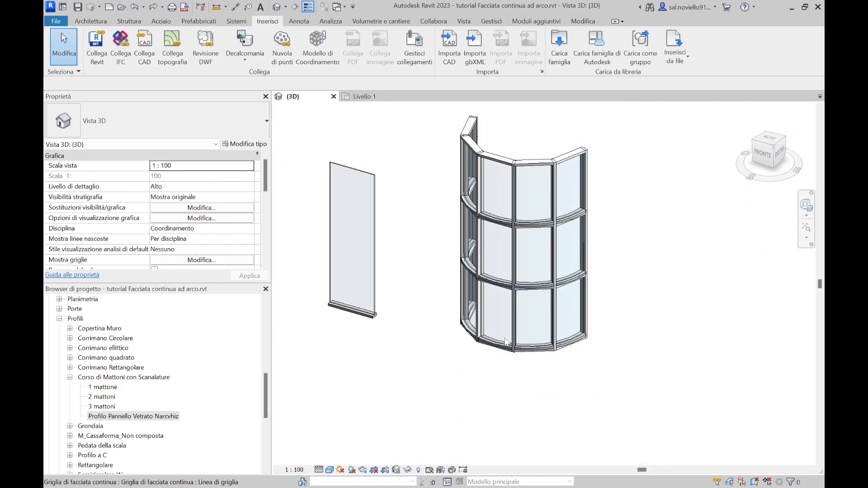
scroll(490, 297, "up", 5)
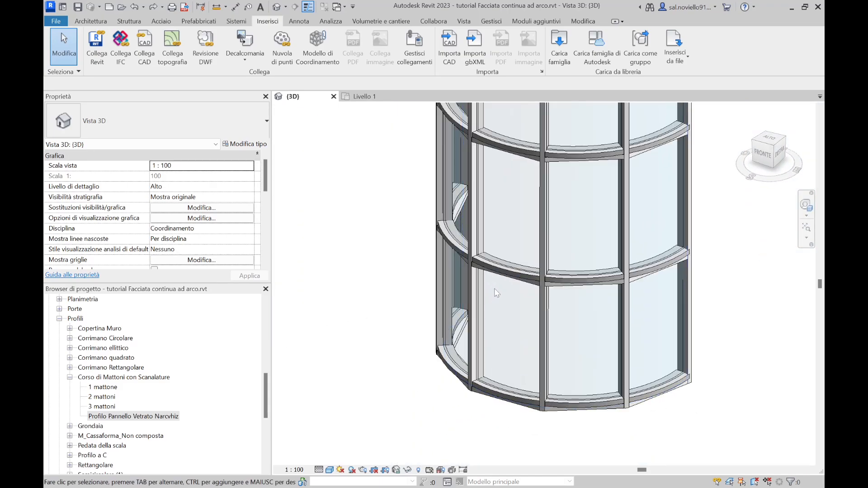
scroll(497, 292, "down", 4)
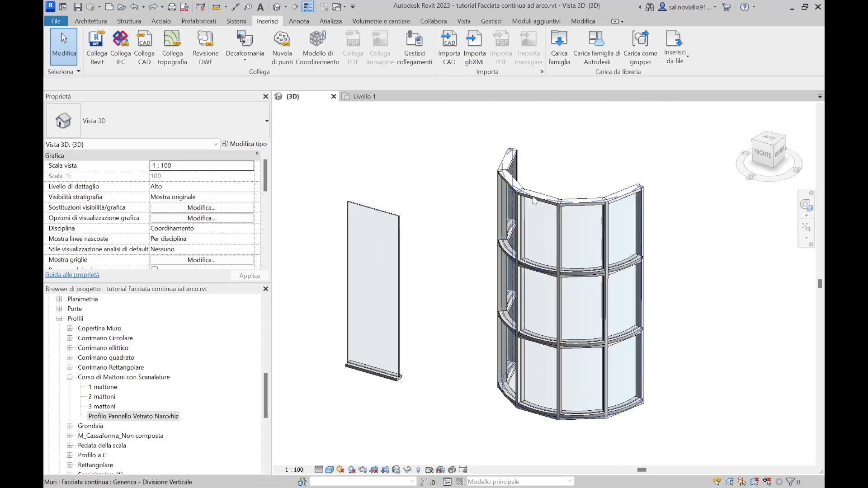
Step: In the curved wall's Generica - Divisione Verticale type, set the horizontal mullions' interior, border 1 and border 2 types to Nessuno
left_click(531, 214)
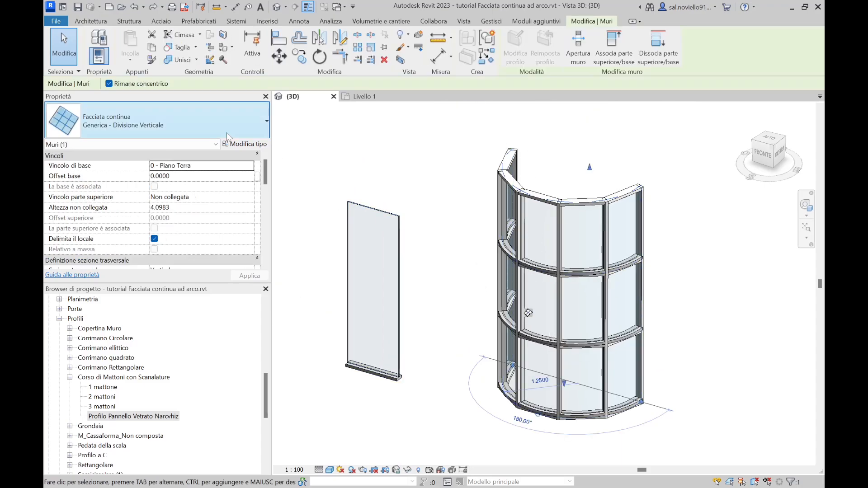
left_click(247, 145)
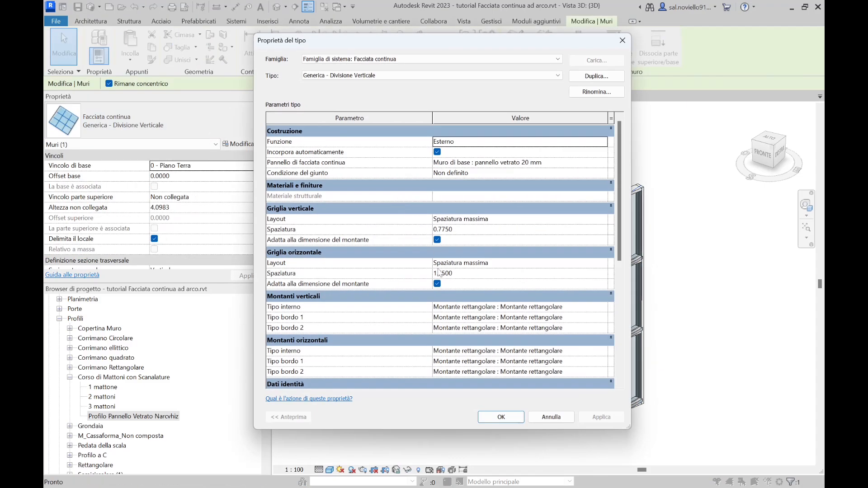
scroll(340, 324, "down", 4)
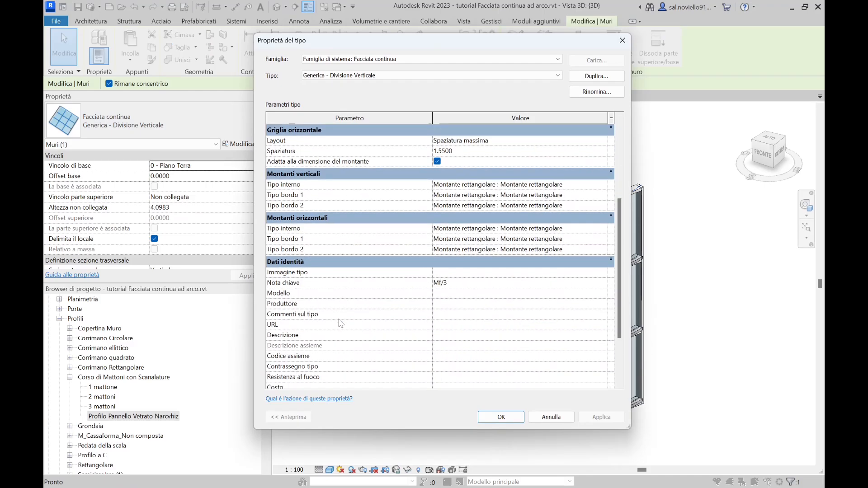
left_click(527, 228)
left_click(450, 239)
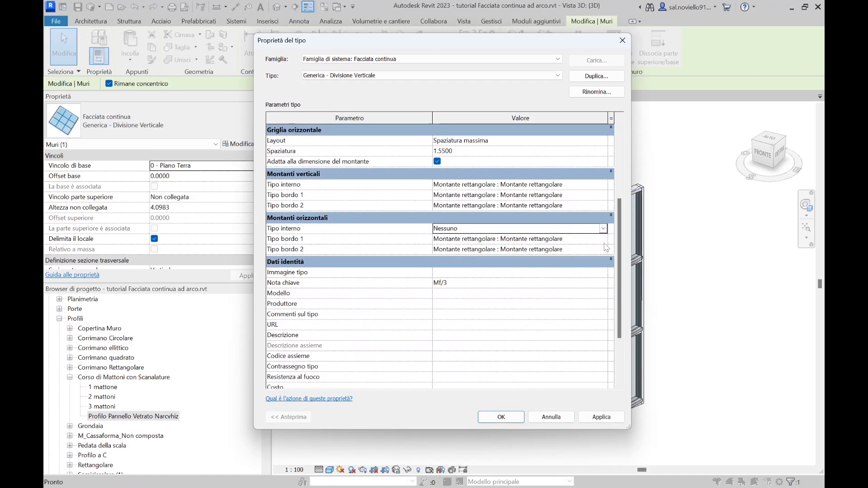
left_click(452, 239)
left_click(453, 249)
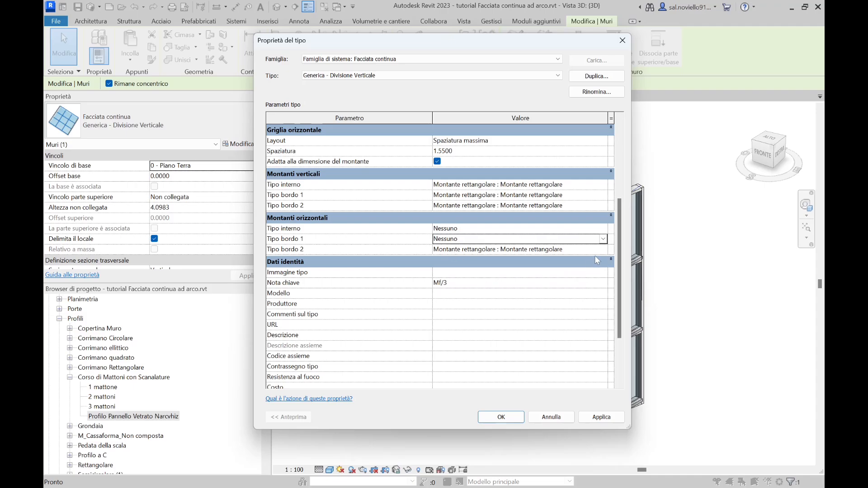
left_click(454, 250)
left_click(453, 250)
left_click(463, 261)
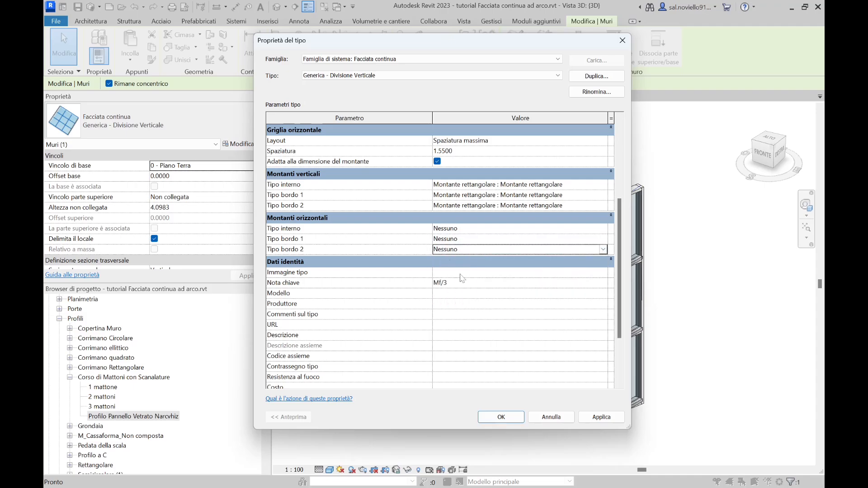
Step: Apply the curtain wall type changes and delete the mullions that are no longer based on the type
left_click(602, 417)
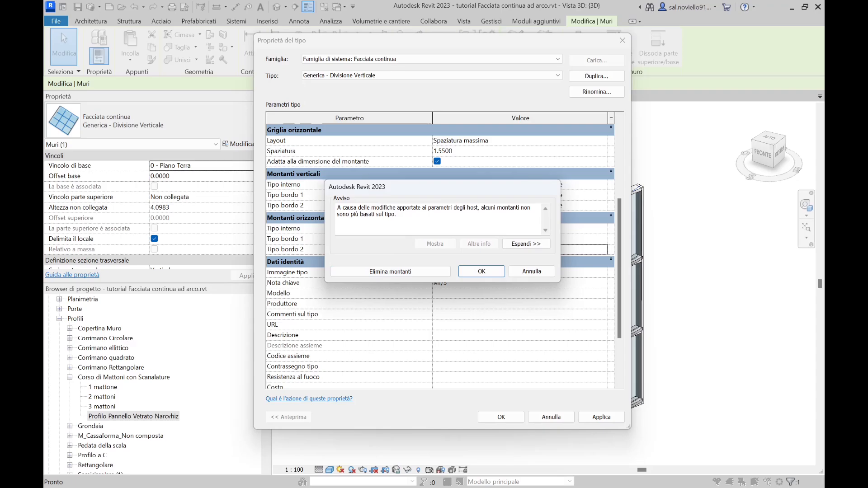
left_click(394, 272)
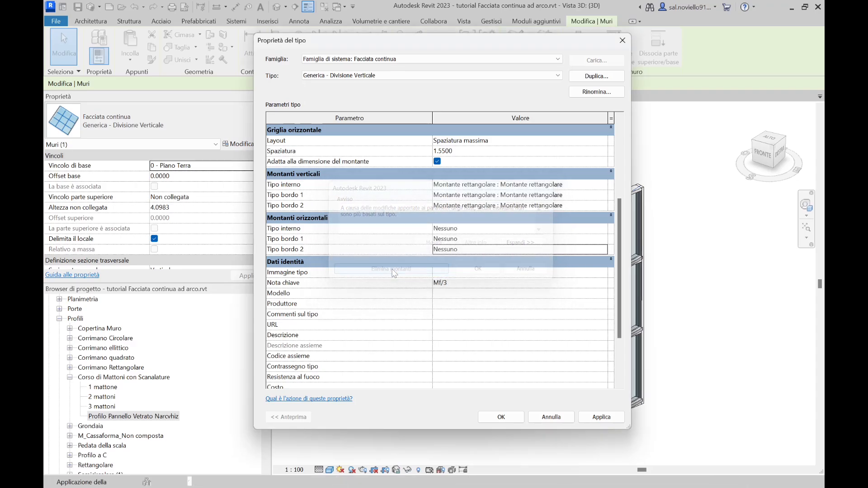
left_click(500, 417)
Step: Examine the alignment between the curved panel sweeps and the outer faces of the vertical mullions in 3D
middle_click_drag(517, 268, 525, 339, "shift")
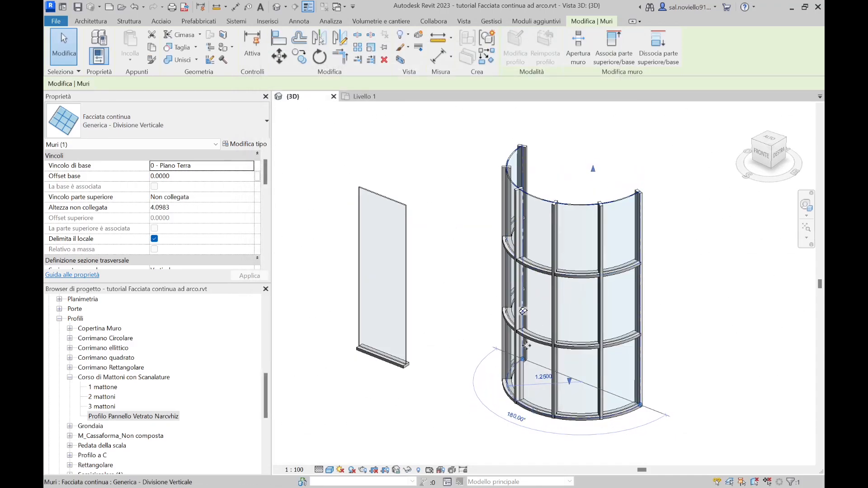
scroll(524, 349, "up", 5)
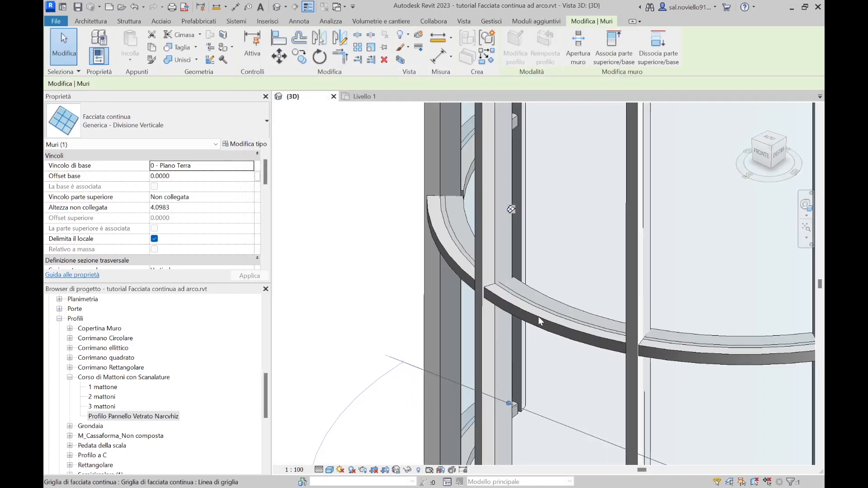
scroll(530, 291, "down", 3)
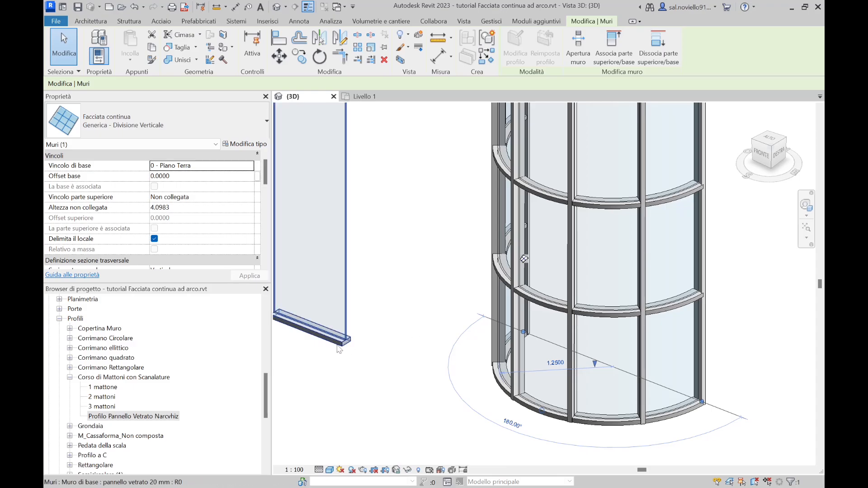
left_click(460, 425)
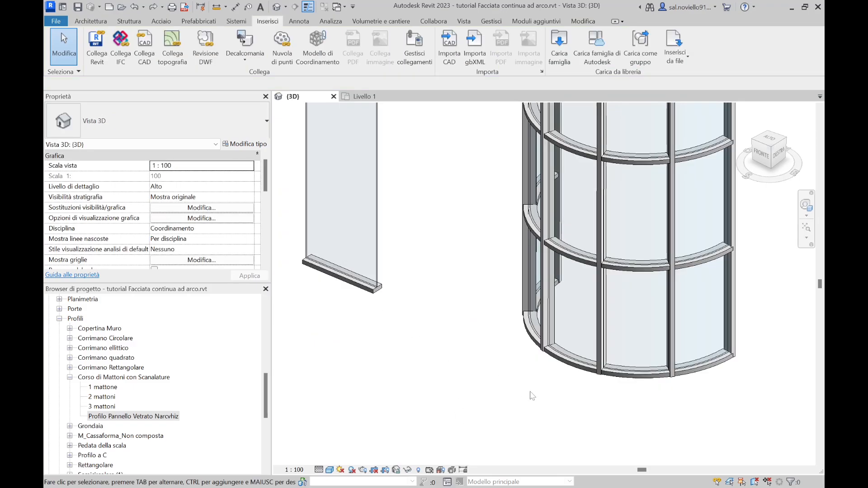
scroll(532, 396, "up", 3)
scroll(524, 322, "up", 6)
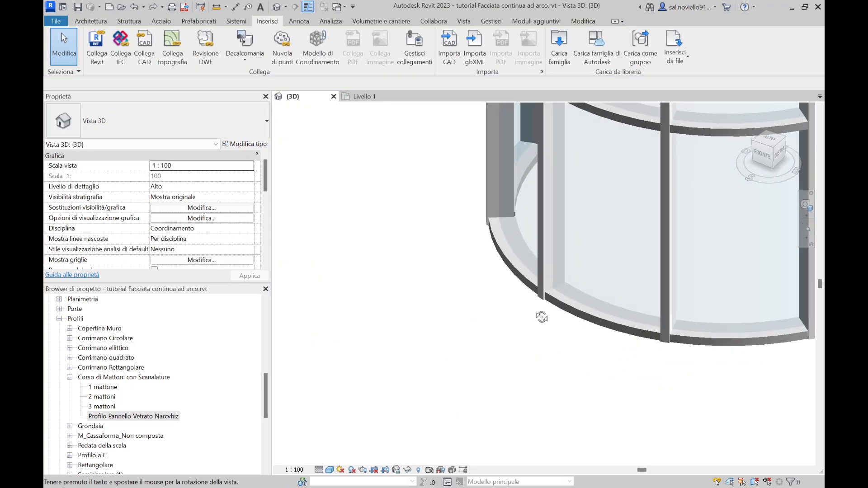
scroll(518, 295, "down", 6)
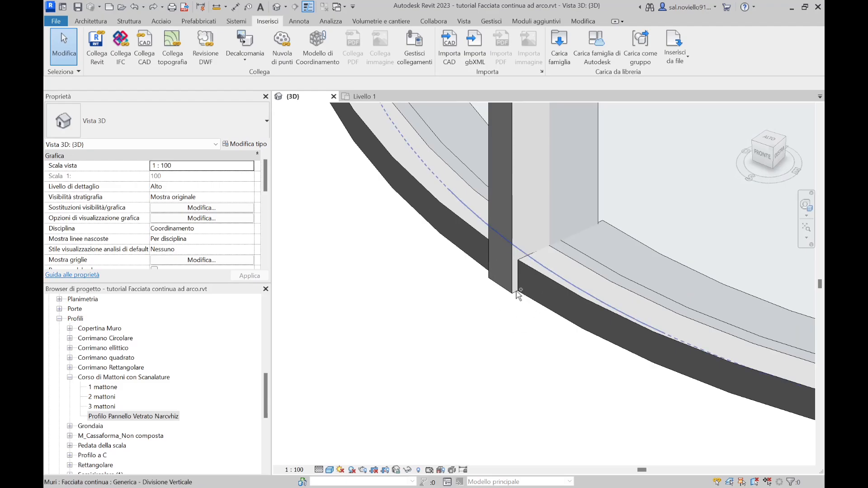
scroll(504, 215, "up", 6)
scroll(498, 226, "up", 3)
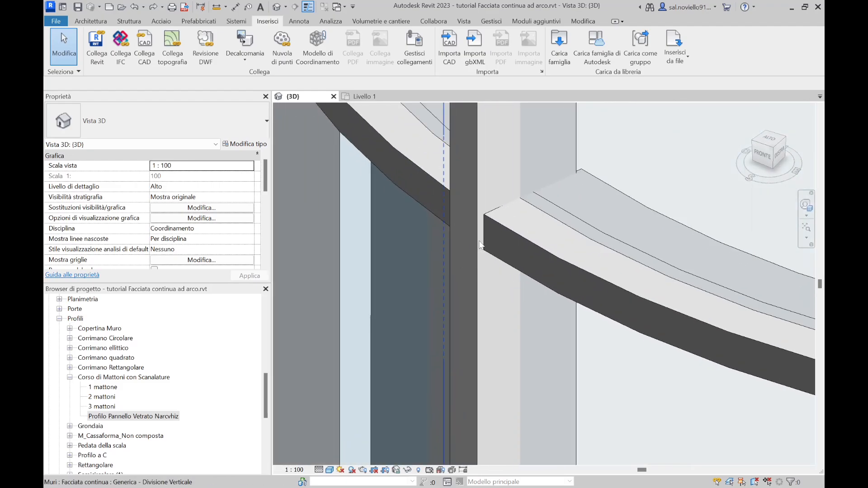
scroll(457, 217, "down", 2)
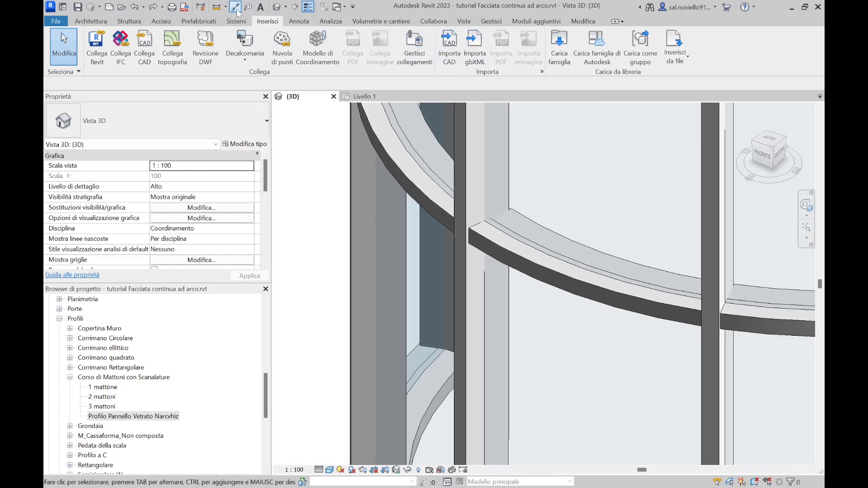
Step: Measure the distance from a vertical mullion's lower outer corner to the adjoining sweep's outer face
left_click(217, 7)
scroll(417, 193, "up", 2)
scroll(417, 193, "down", 5)
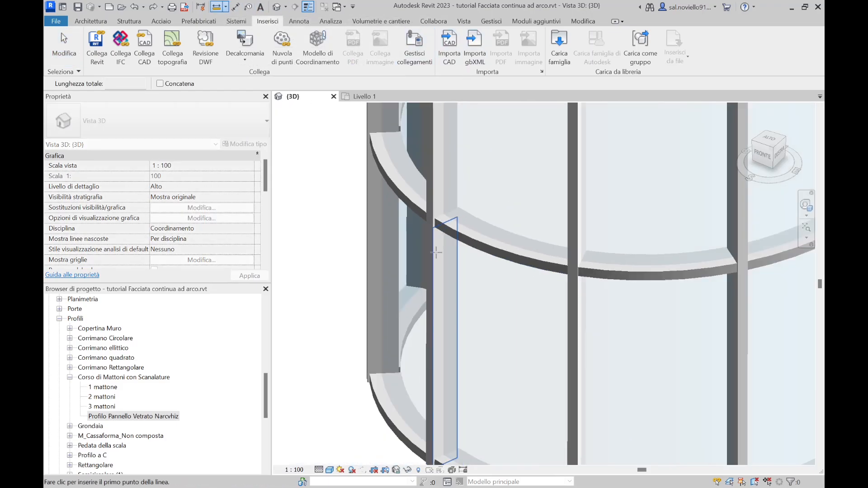
scroll(430, 329, "up", 6)
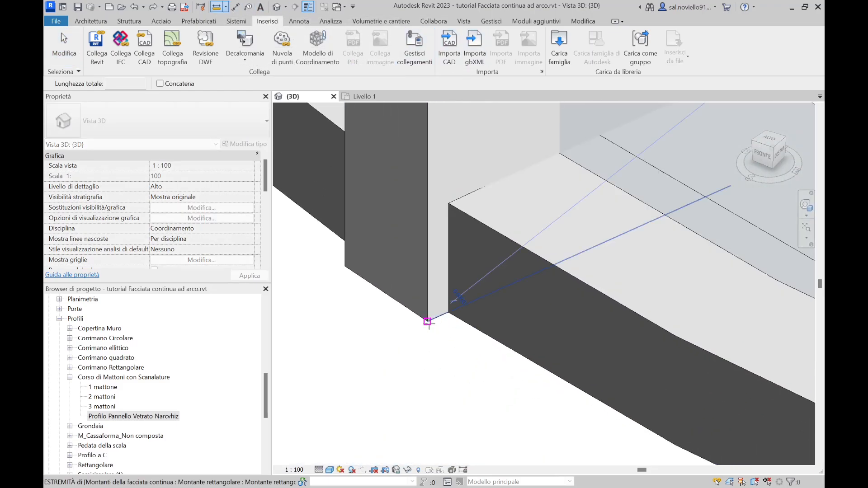
left_click(428, 320)
scroll(427, 320, "up", 4)
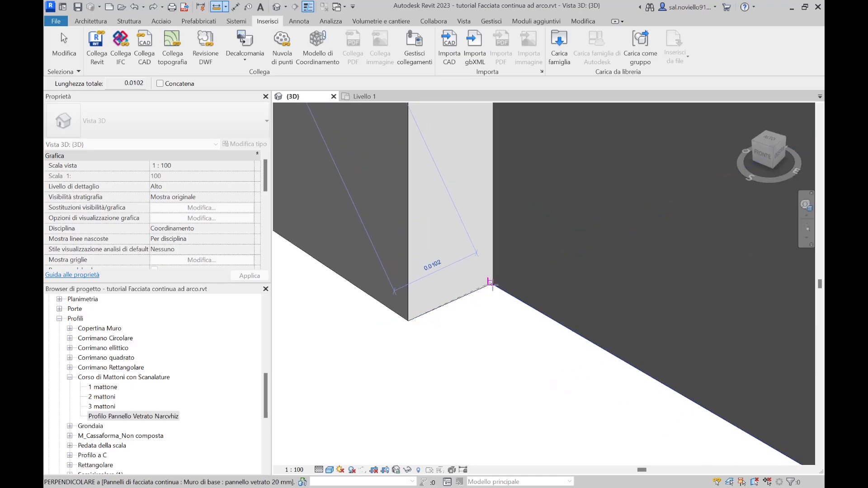
key("Escape")
key("Escape")
scroll(437, 324, "down", 5)
scroll(437, 325, "down", 3)
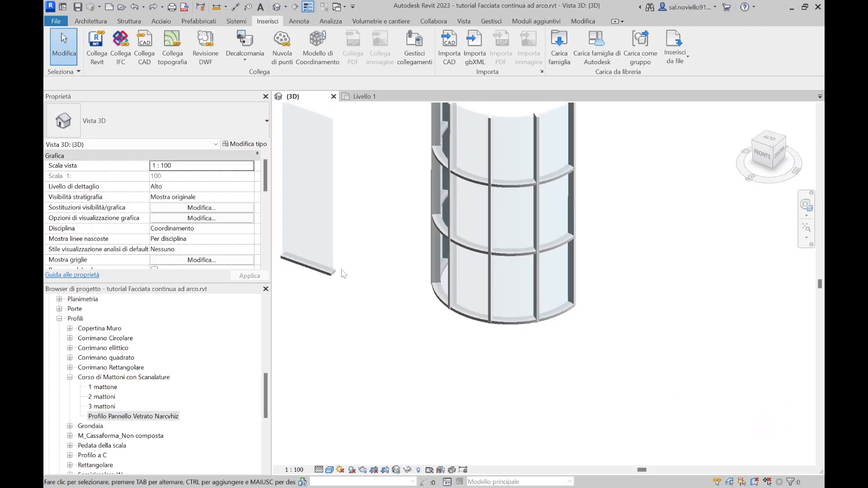
Step: In the standalone panel's pannello vetrato 20 mm wall type, set the wall sweep's offset to -0.0102 and apply it
left_click(450, 289)
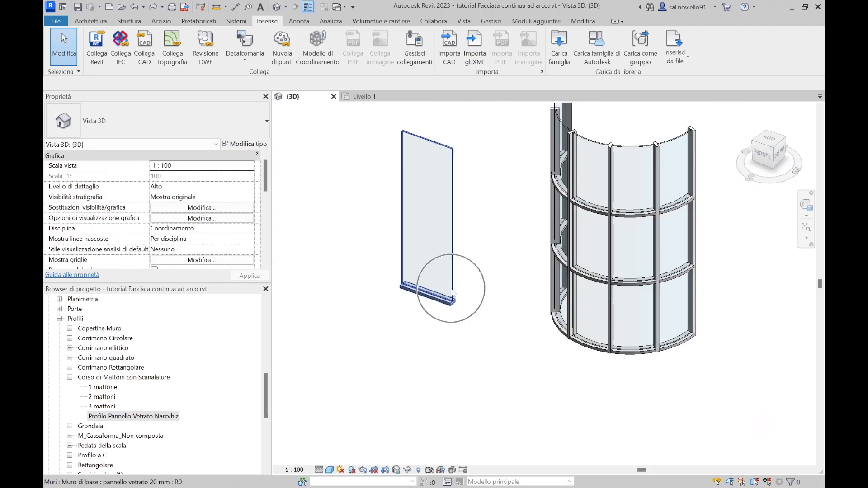
left_click(245, 144)
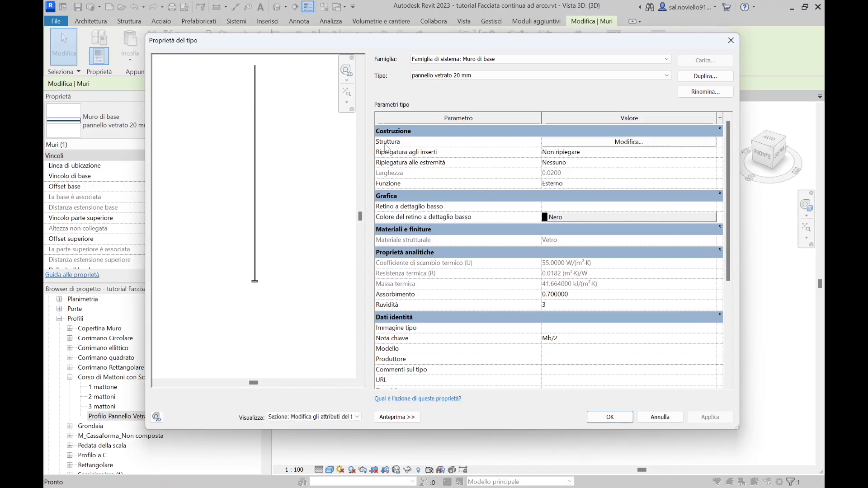
left_click(651, 141)
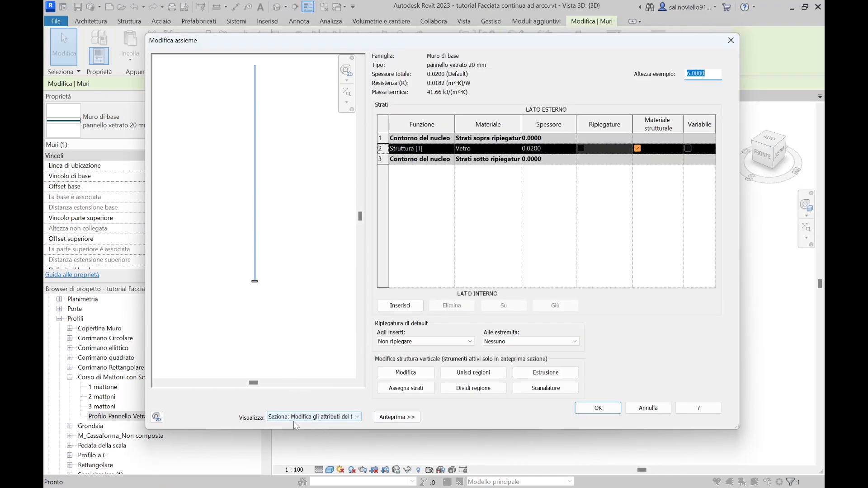
left_click(540, 373)
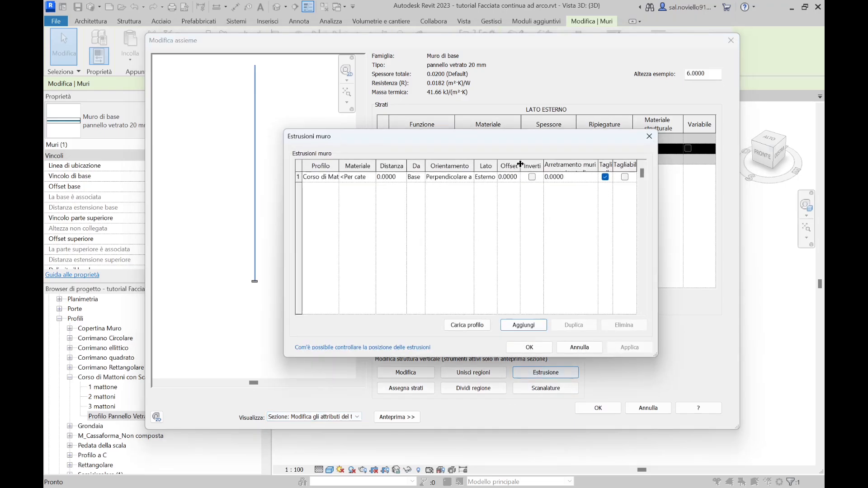
left_click_drag(521, 164, 552, 165)
left_click(521, 180)
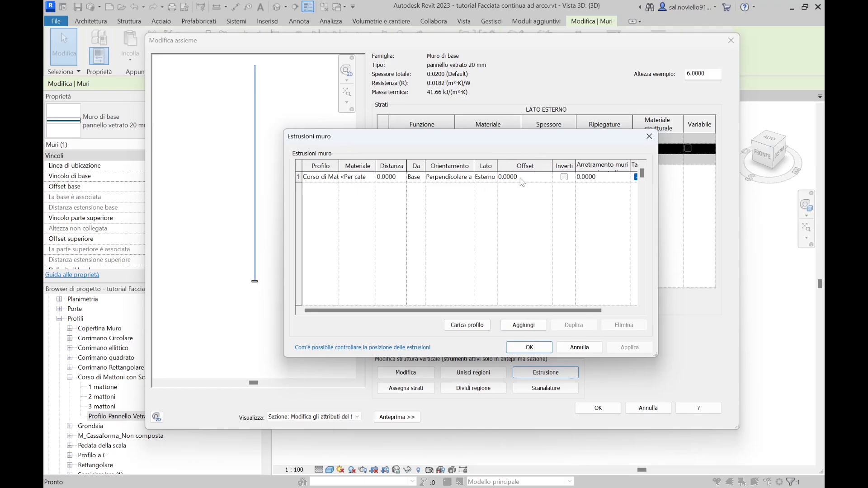
left_click(522, 180)
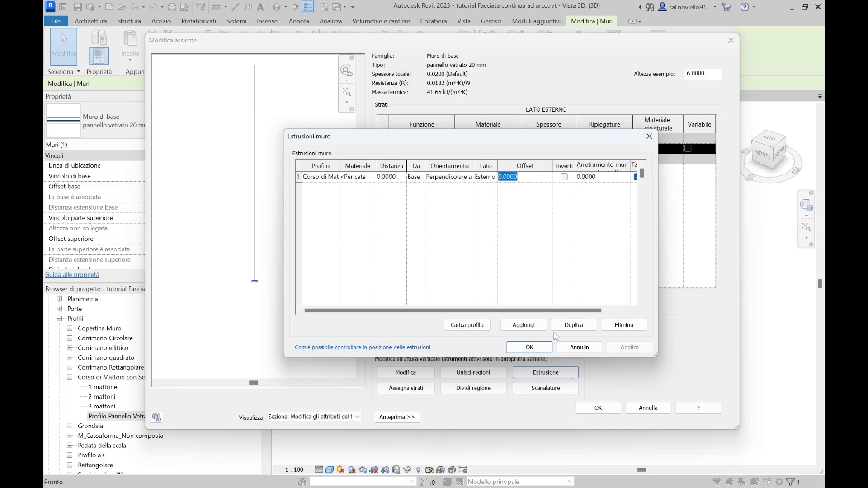
type("-")
left_click(637, 351)
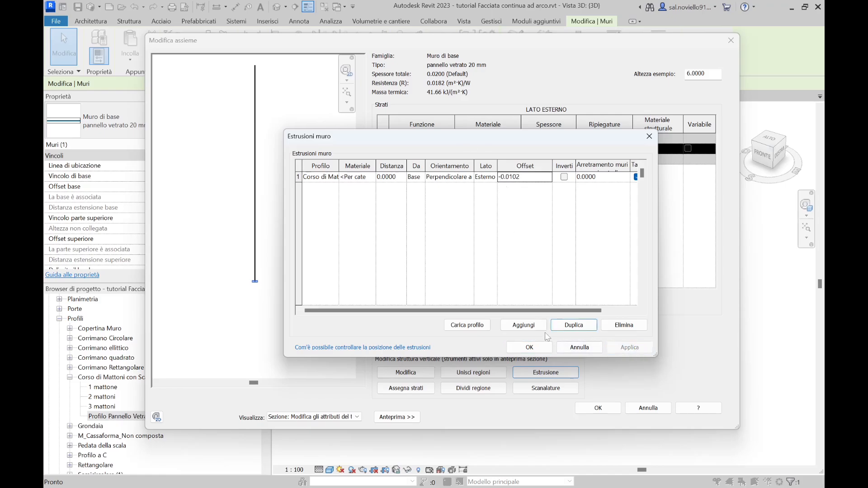
Step: Confirm the wall sweep, structure and type changes for the standalone panel's wall type
left_click(529, 347)
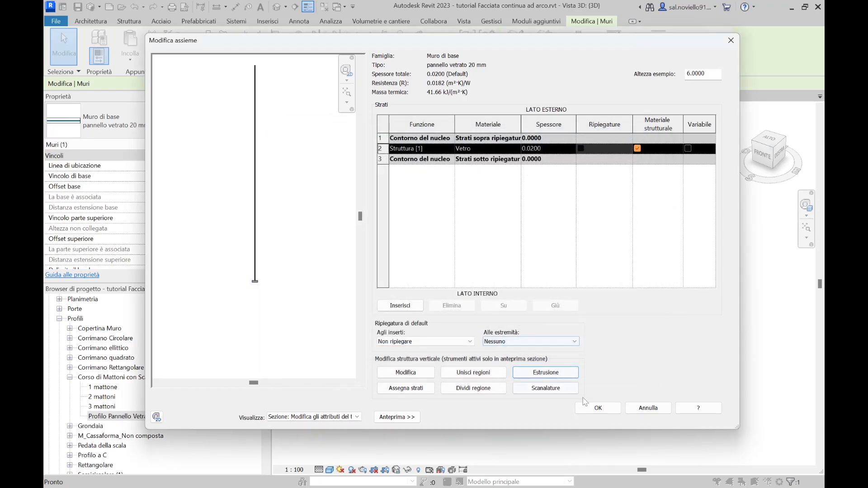
left_click(598, 408)
left_click(608, 417)
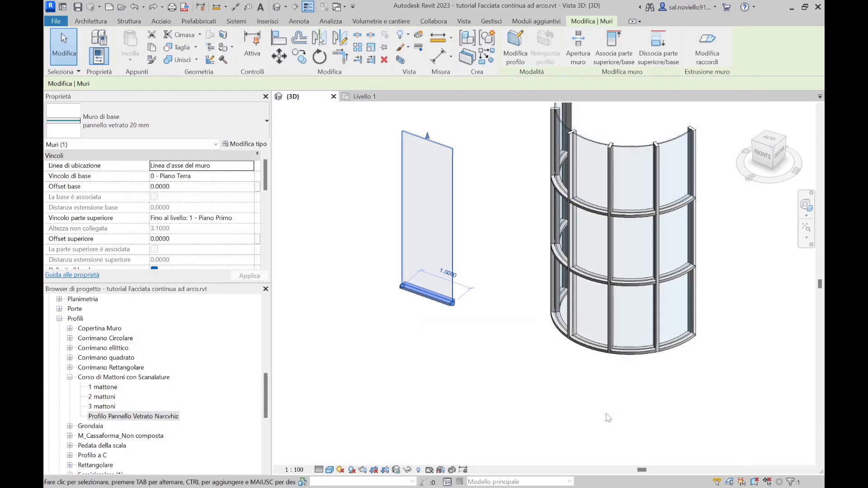
Step: Check how the panel sweeps' outer faces meet the vertical mullion's lower corner at the base of the curved wall
scroll(556, 386, "up", 5)
scroll(557, 386, "down", 3)
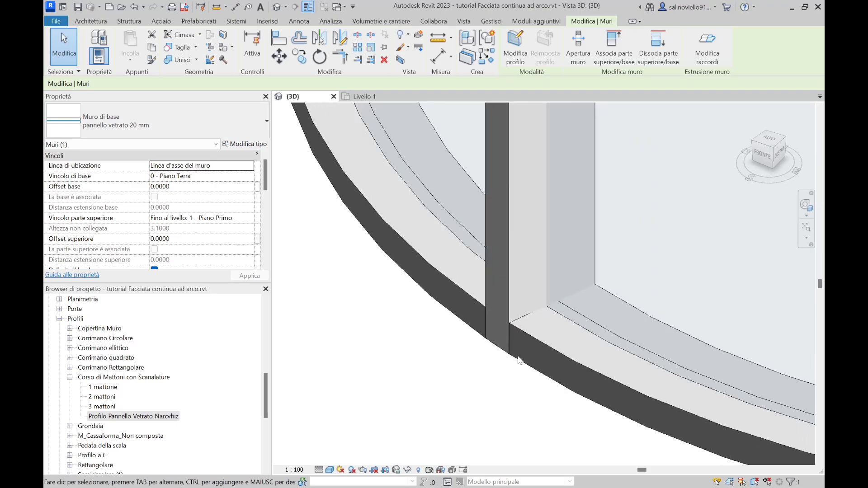
middle_click_drag(518, 356, 513, 335, "shift")
scroll(514, 335, "down", 2)
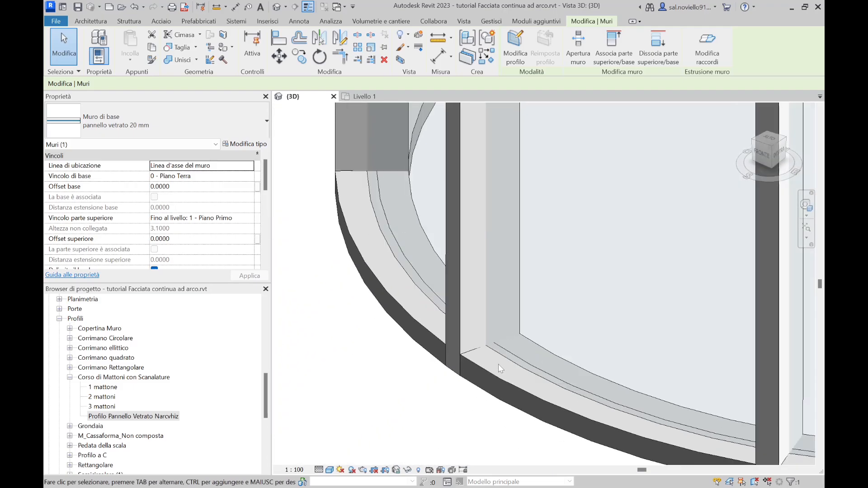
left_click(492, 372)
key("Escape")
left_click(456, 376)
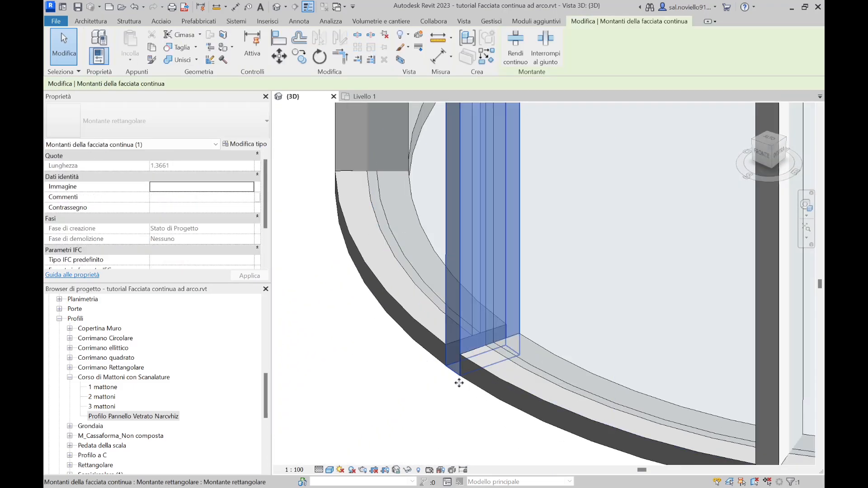
scroll(458, 375, "up", 3)
scroll(465, 360, "up", 2)
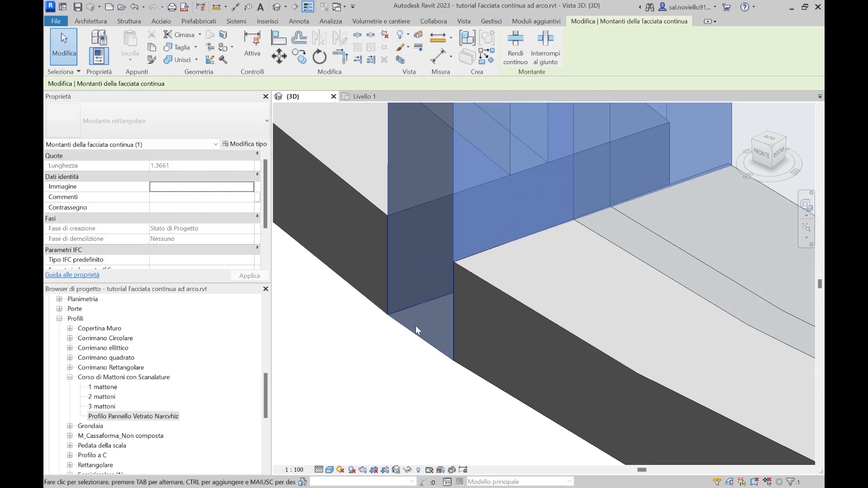
scroll(438, 294, "down", 5)
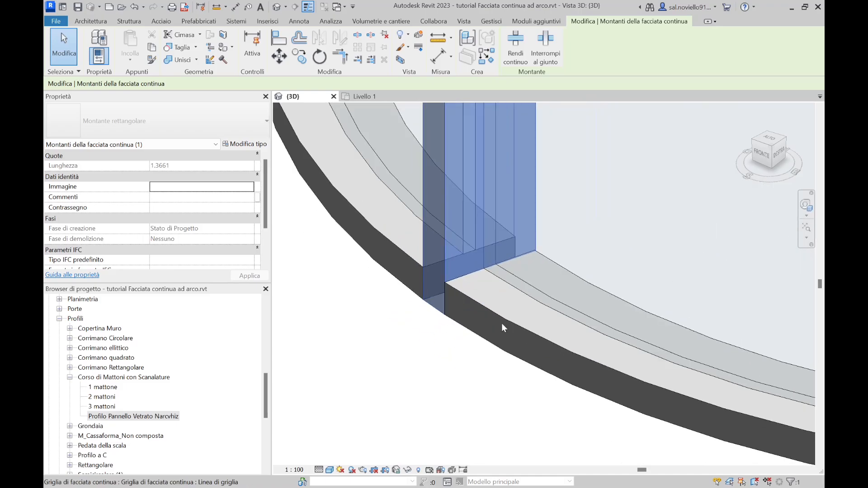
scroll(501, 324, "down", 6)
left_click(486, 359)
middle_click_drag(492, 345, 529, 319, "shift")
scroll(529, 319, "down", 1)
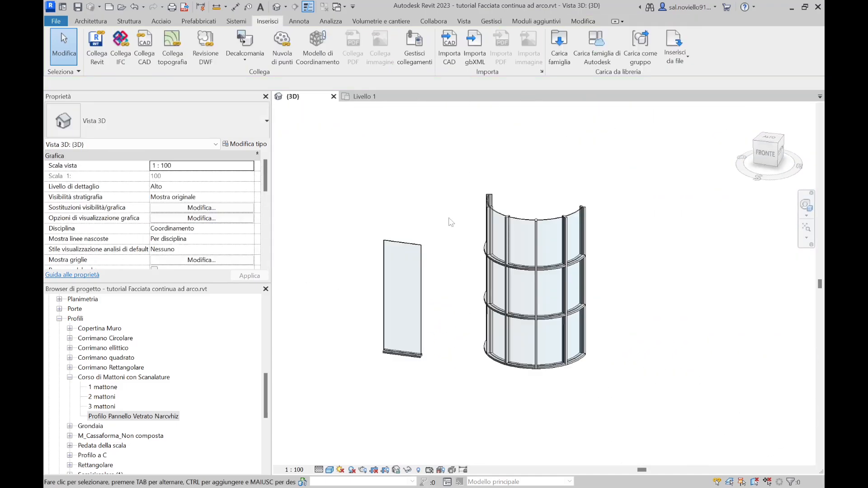
Step: Select the top row of the curved facade and filter the selection to Pannelli di facciata continua only
middle_click_drag(451, 222, 555, 139, "shift")
scroll(496, 206, "up", 5)
scroll(496, 206, "down", 3)
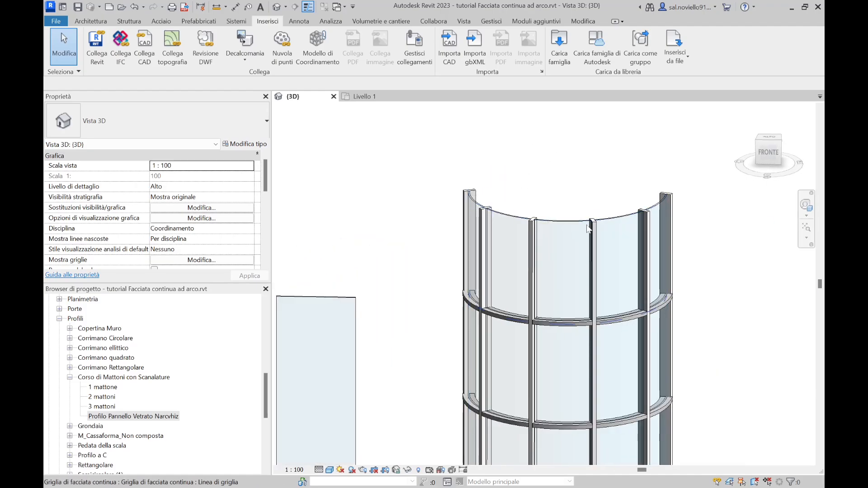
middle_click_drag(588, 228, 571, 251, "shift")
scroll(495, 249, "down", 2)
scroll(494, 249, "down", 2)
scroll(571, 244, "up", 3)
left_click_drag(659, 251, 387, 170)
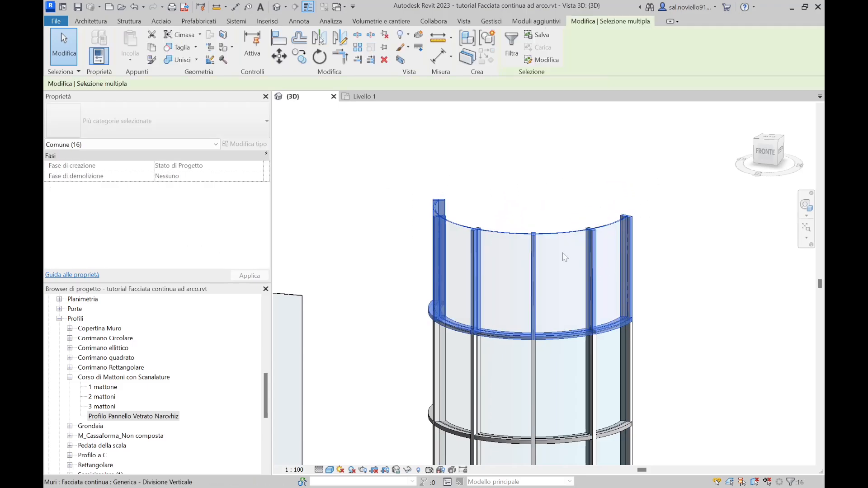
scroll(494, 219, "down", 1)
middle_click_drag(492, 218, 496, 219, "shift")
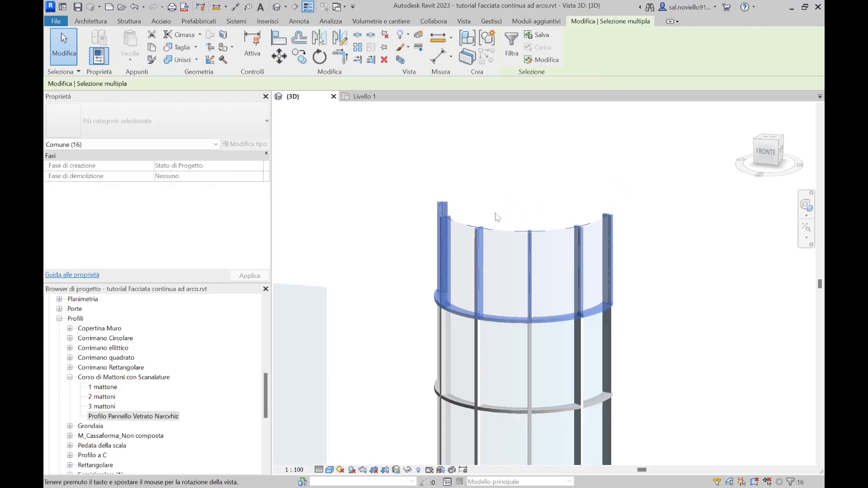
left_click(512, 48)
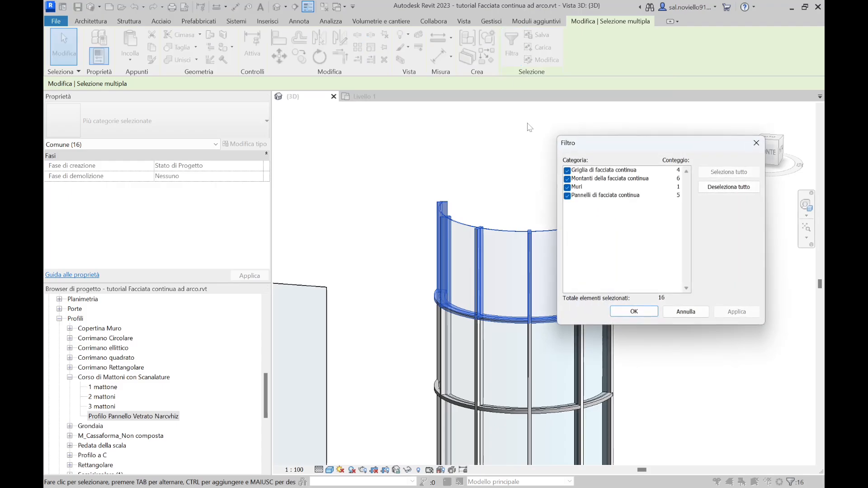
left_click(721, 188)
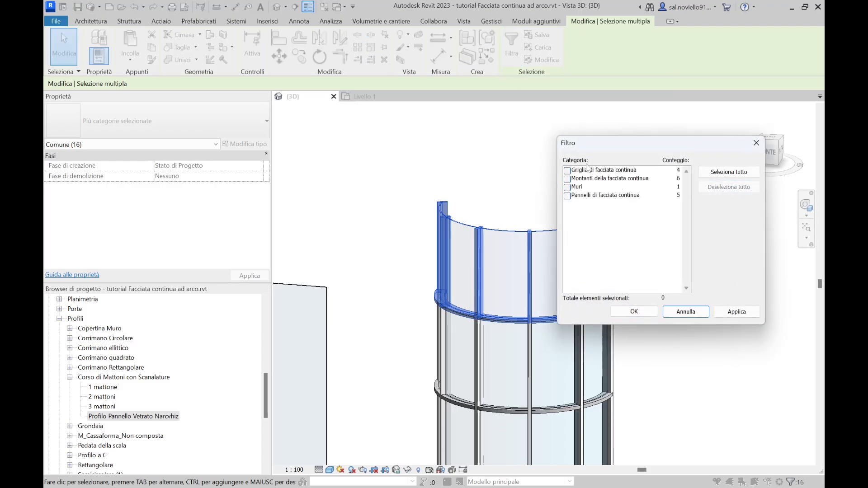
left_click(567, 196)
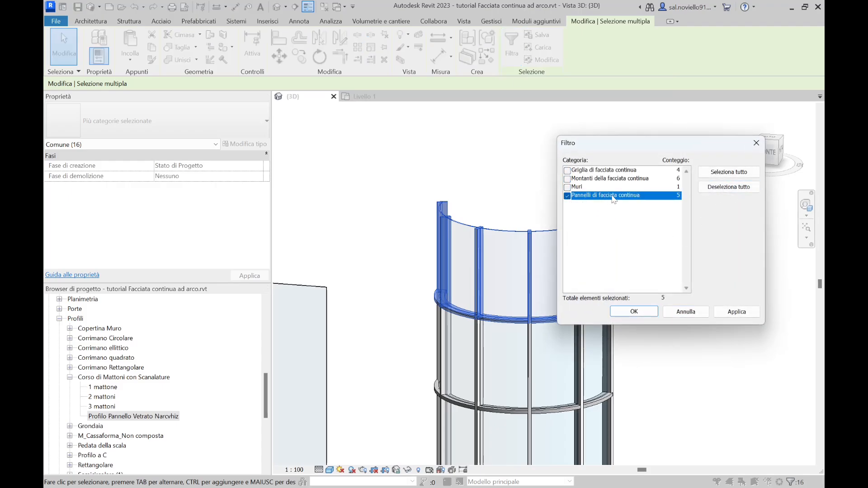
left_click(633, 312)
scroll(546, 217, "down", 3)
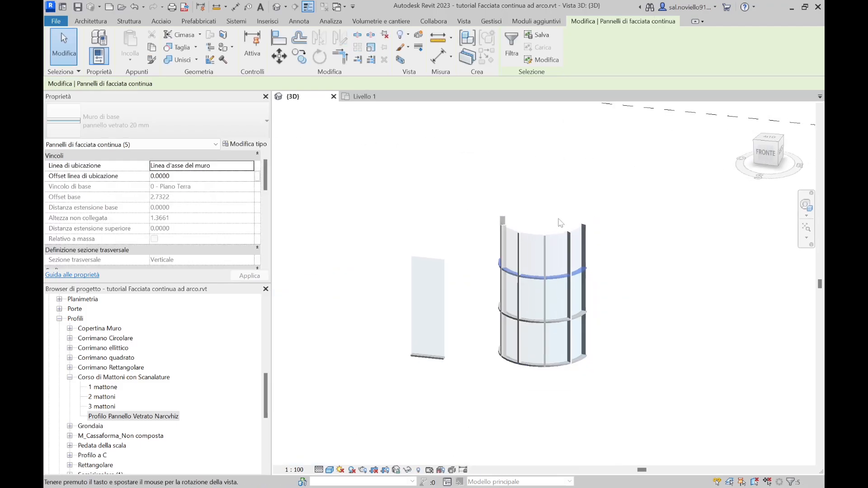
scroll(546, 217, "up", 2)
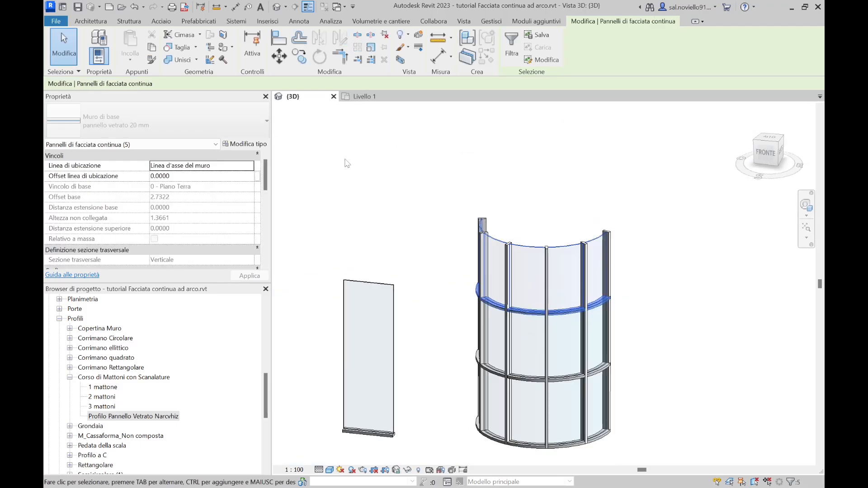
left_click(239, 144)
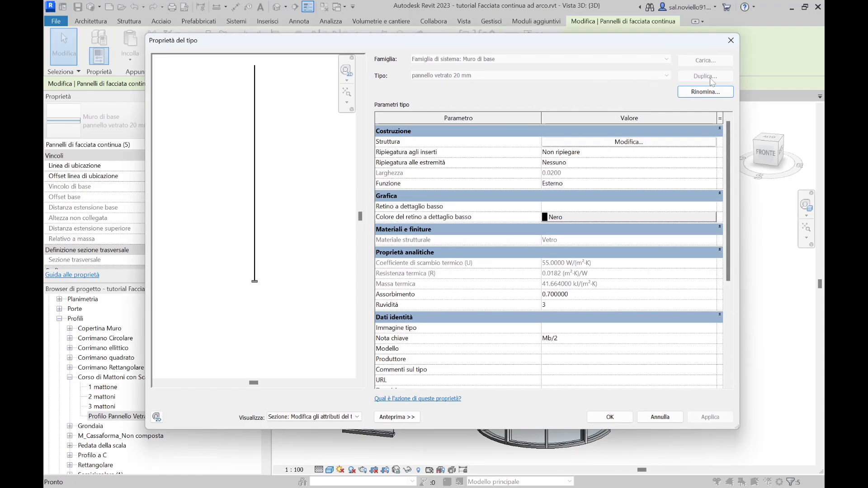
left_click(730, 40)
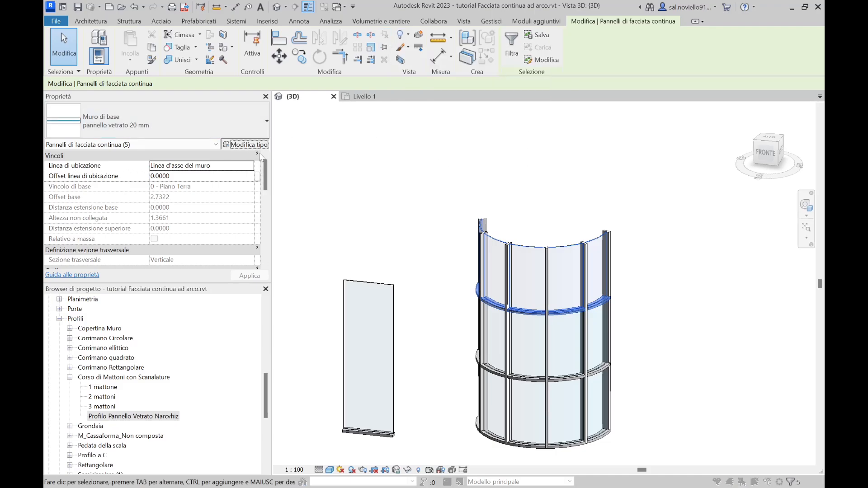
Step: Duplicate the selected top panels' wall type as pannello vetrato 20 mm_superiore
left_click(248, 145)
left_click(705, 76)
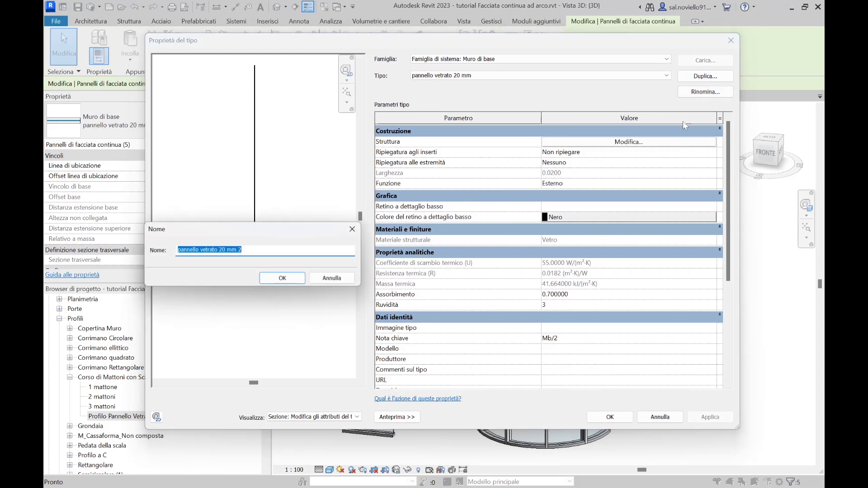
left_click_drag(312, 234, 292, 195)
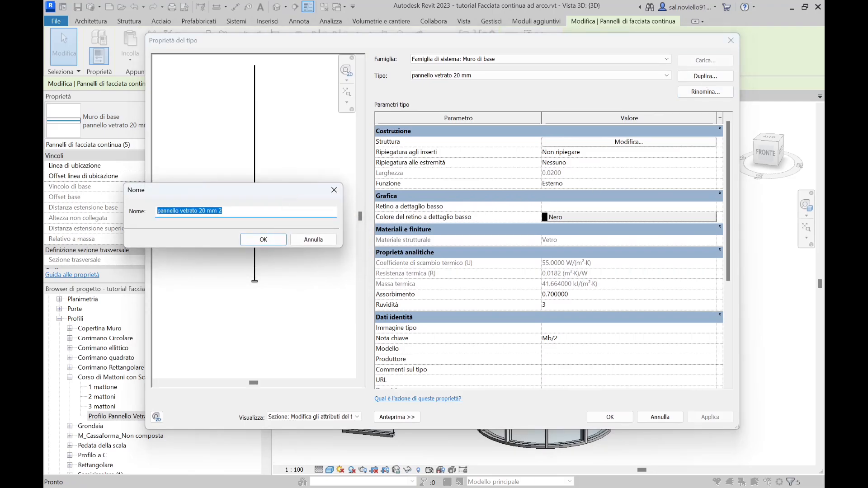
key("End")
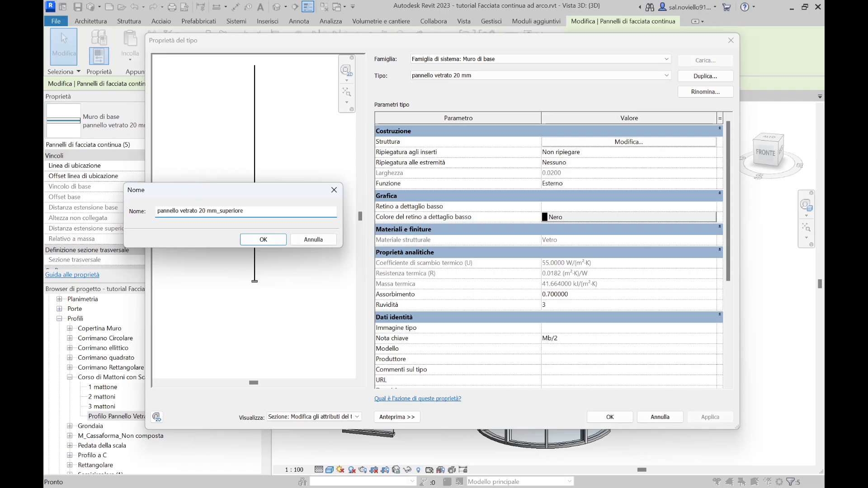
left_click(263, 240)
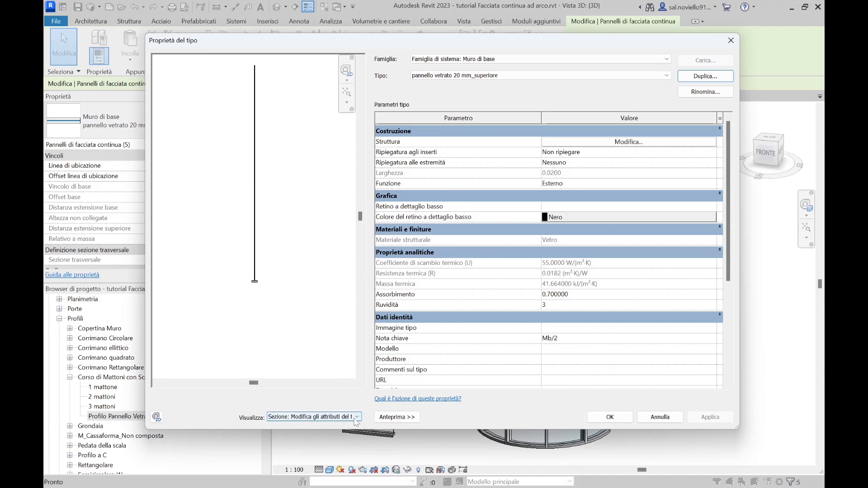
Step: In the structure of pannello vetrato 20 mm_superiore, duplicate the existing wall sweep
left_click(632, 141)
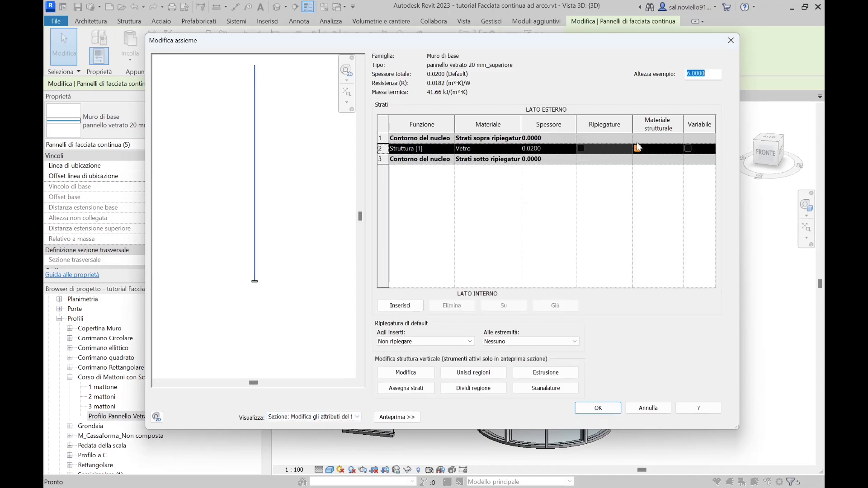
left_click(545, 374)
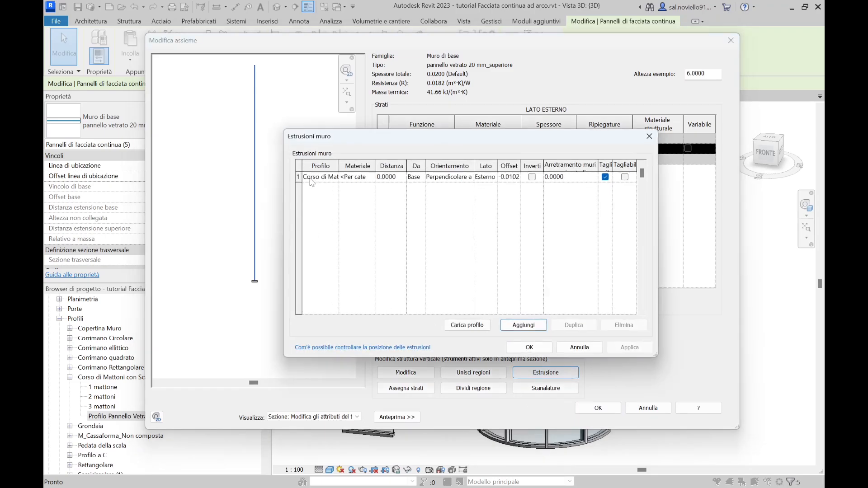
left_click(298, 177)
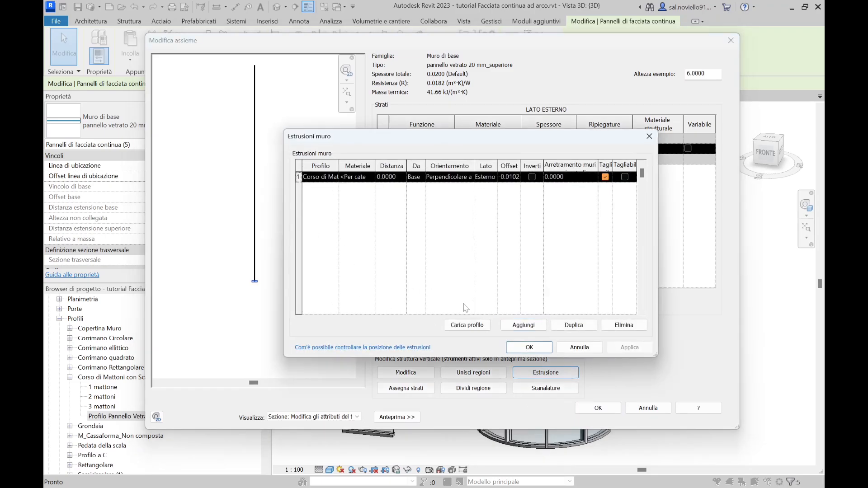
left_click(573, 325)
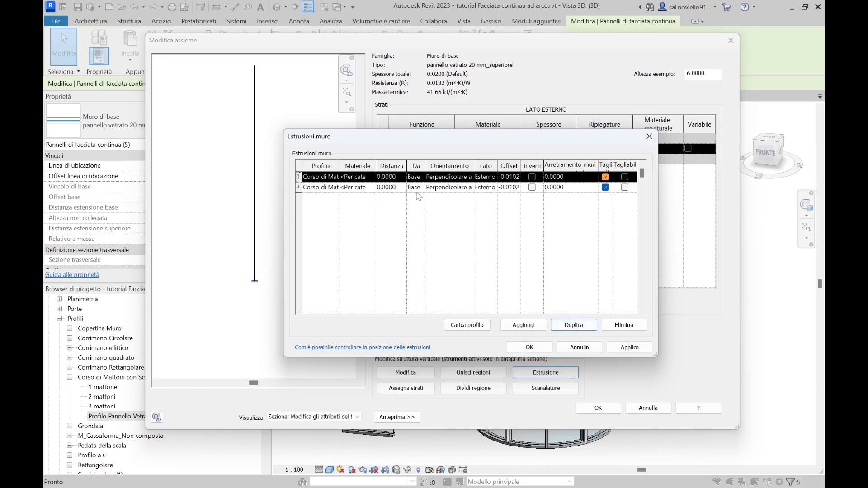
Step: Reference the first wall sweep from Parte superiore, then apply it and confirm the structure and type changes
left_click_drag(425, 171, 439, 171)
left_click(433, 177)
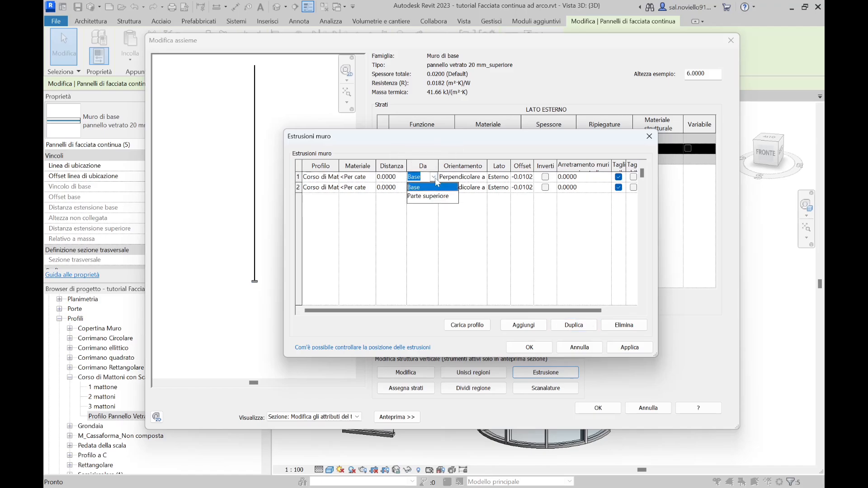
left_click(425, 197)
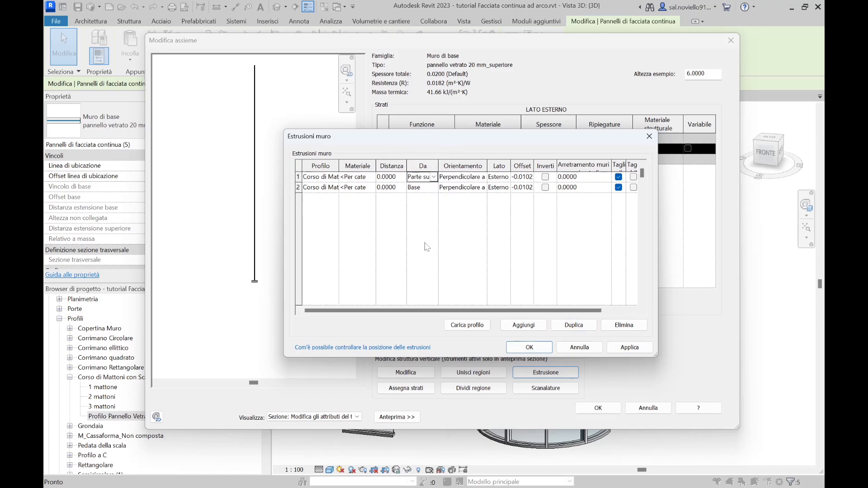
left_click(254, 280)
left_click(254, 280)
left_click(256, 66)
left_click(255, 66)
left_click(630, 348)
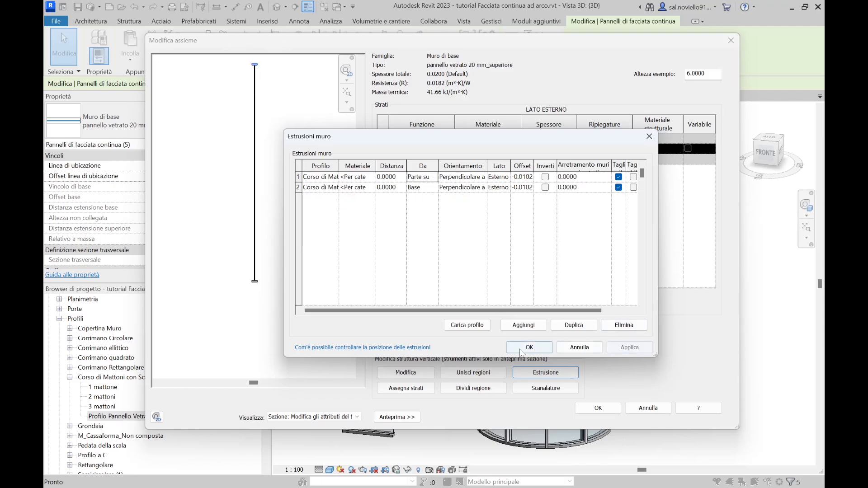
left_click(529, 347)
left_click(598, 408)
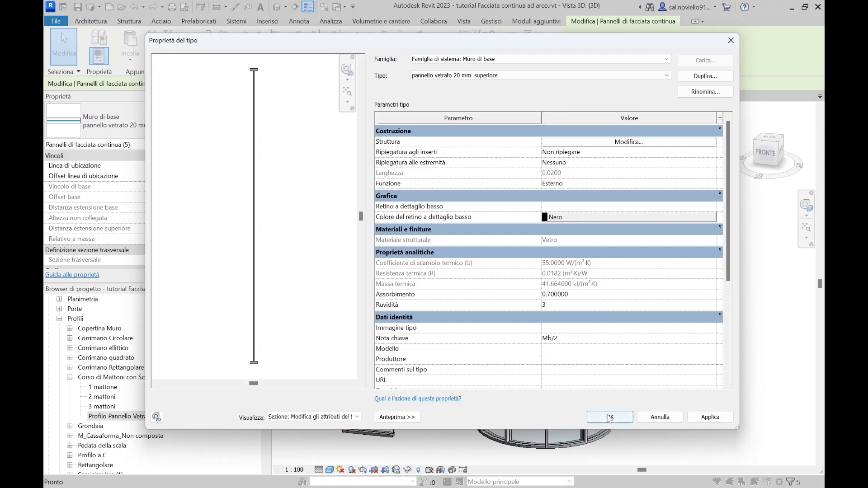
left_click(607, 414)
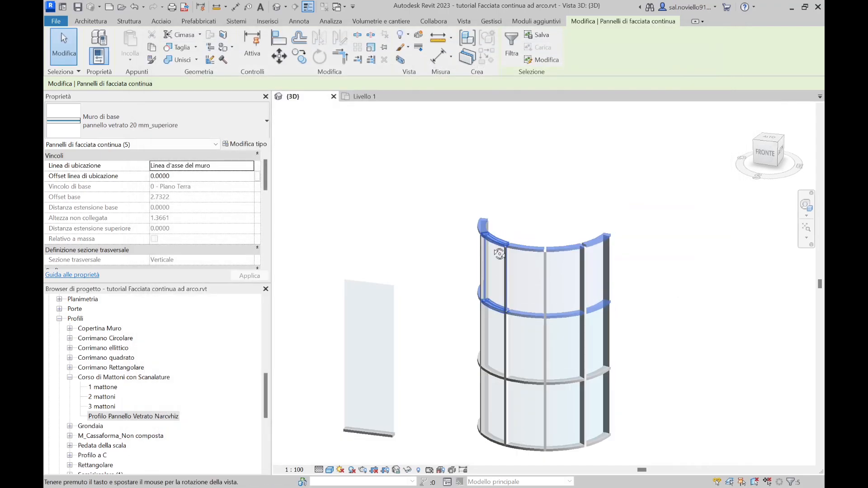
Step: Examine the sweeps along the upper edge of the curved facade's top panels from several 3D angles
scroll(496, 238, "up", 3)
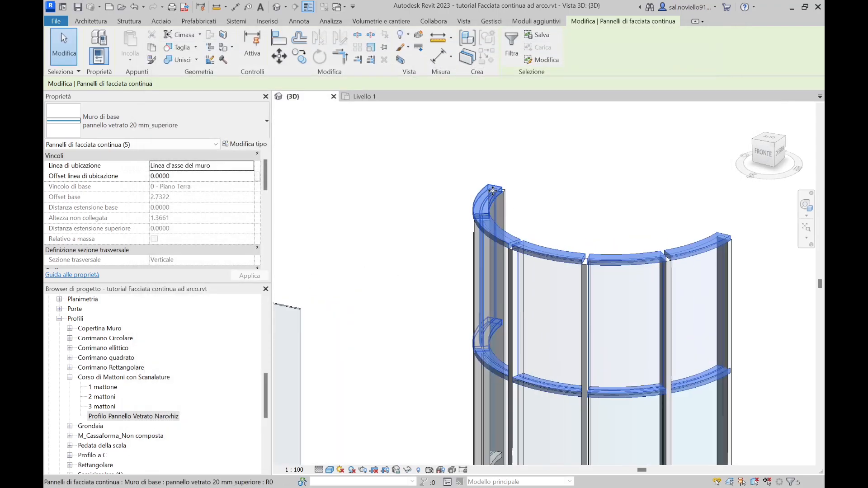
scroll(493, 194, "down", 3)
middle_click_drag(519, 228, 565, 197, "shift")
left_click_drag(629, 241, 454, 181)
left_click(537, 161)
scroll(532, 175, "down", 1)
middle_click_drag(532, 177, 533, 193, "shift")
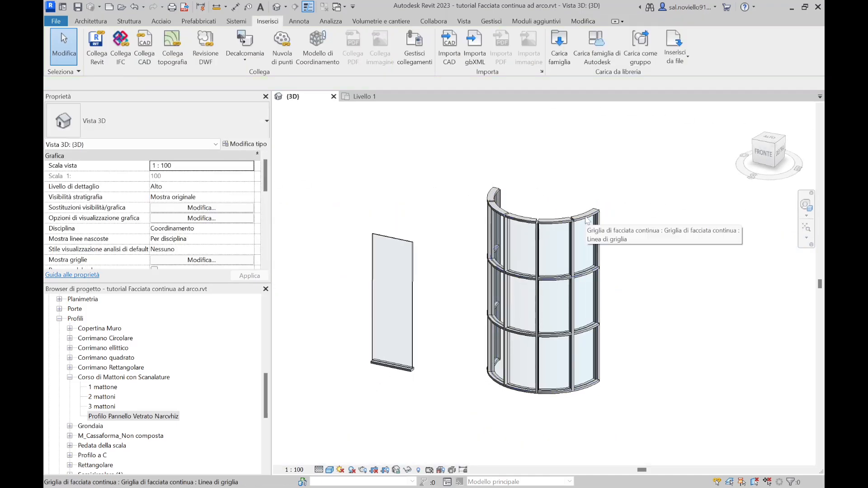
scroll(508, 202, "up", 2)
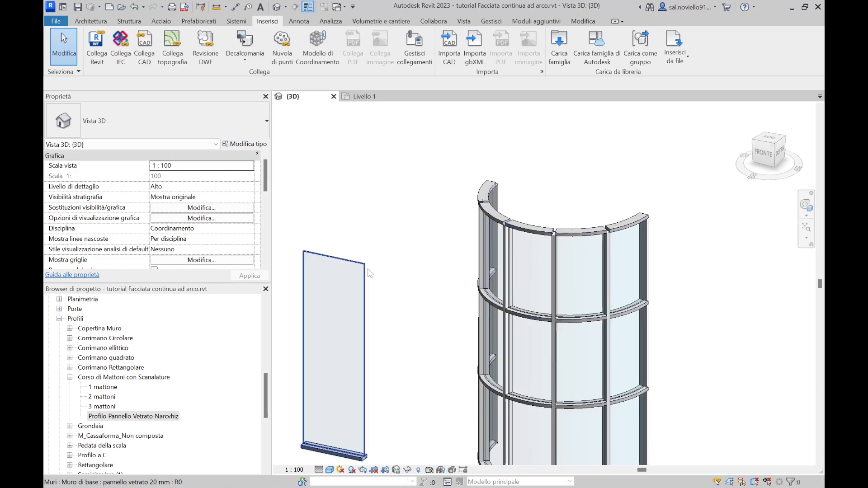
middle_click_drag(371, 276, 695, 243, "shift")
left_click_drag(692, 239, 436, 154)
left_click(458, 182)
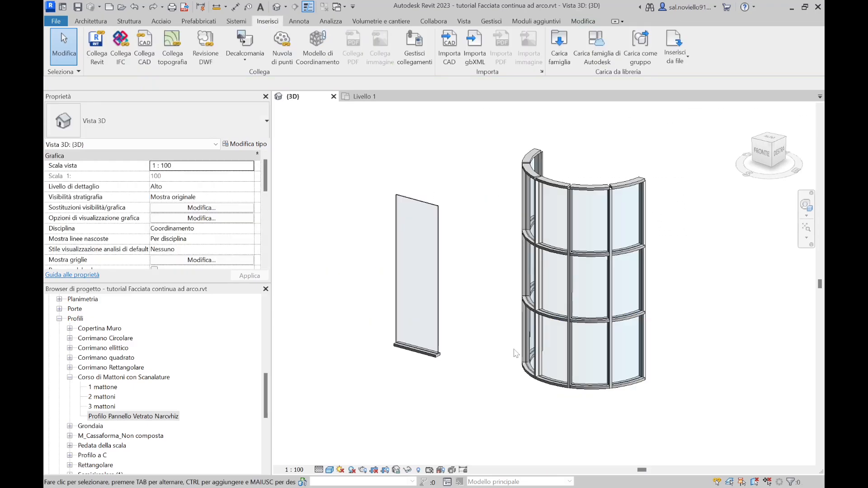
Step: Switch the standalone flat glass wall beside the curved facade to the type pannello vetrato 20 mm_superiore
scroll(633, 146, "up", 8)
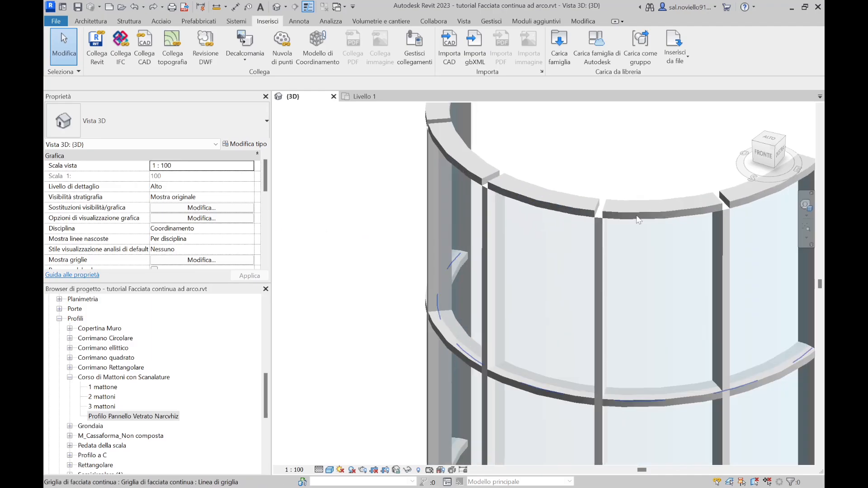
middle_click_drag(630, 149, 609, 199, "shift")
scroll(633, 146, "up", 8)
scroll(609, 199, "down", 5)
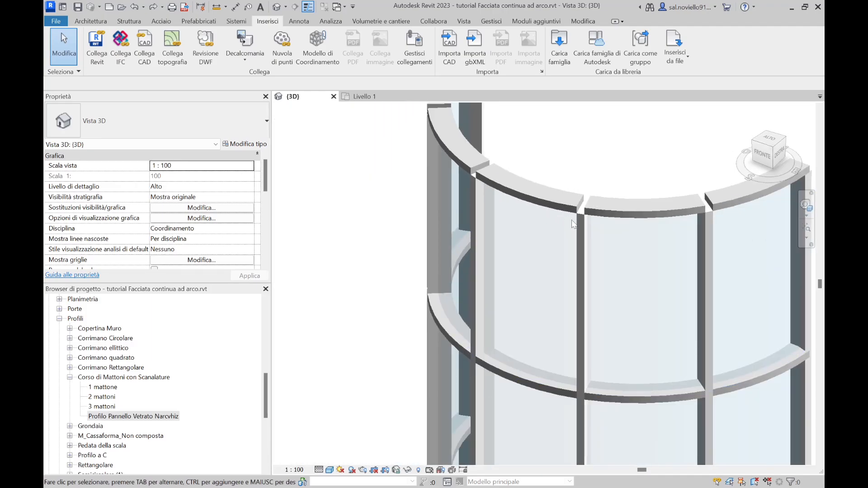
scroll(583, 217, "down", 4)
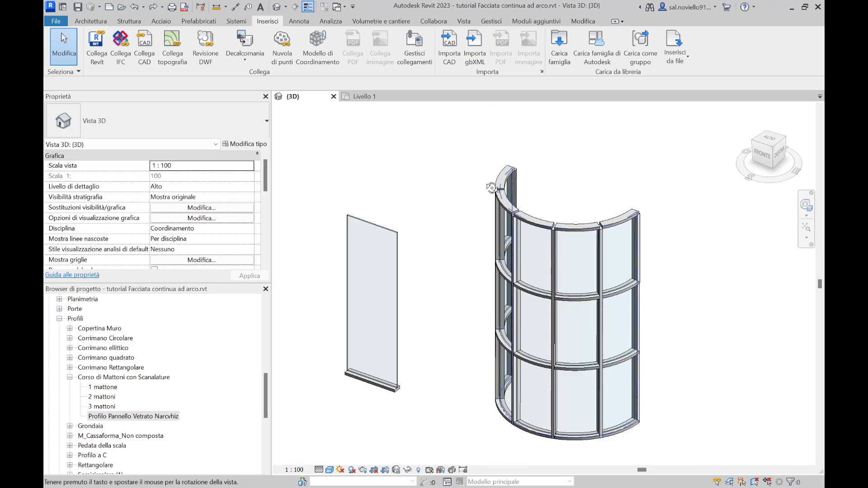
middle_click_drag(489, 265, 466, 229, "shift")
left_click(393, 262)
scroll(395, 259, "down", 1)
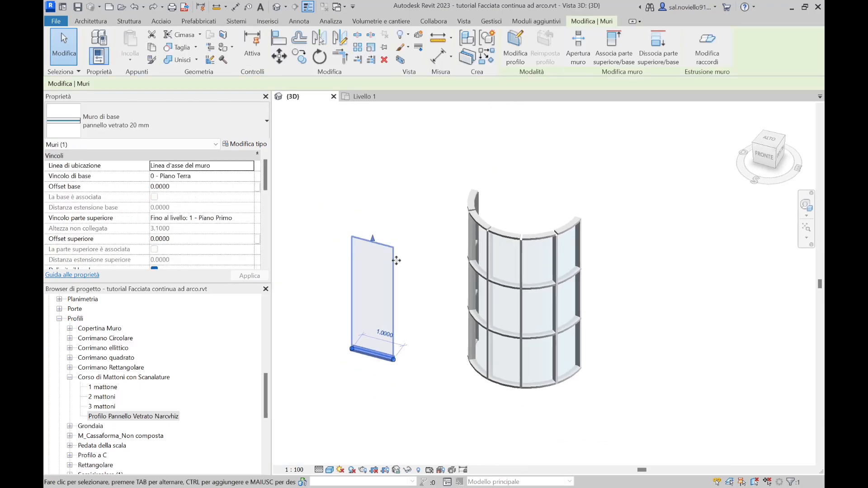
left_click(244, 144)
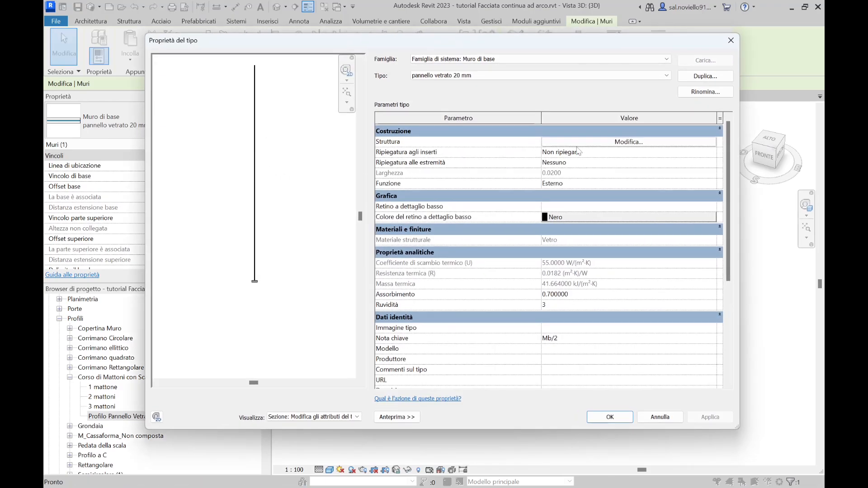
left_click(525, 76)
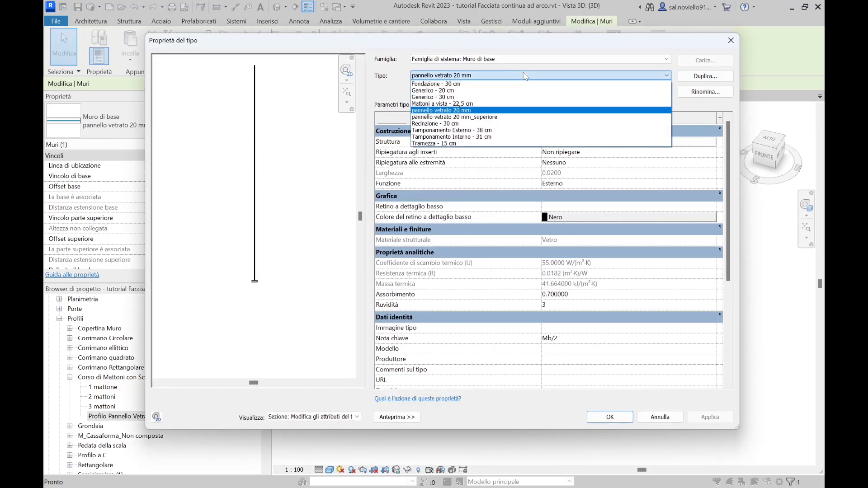
left_click(482, 117)
Step: In the structure of pannello vetrato 20 mm_superiore, set the Parte superiore wall sweep's distance to -0.05 and confirm the structure and type changes
left_click(618, 144)
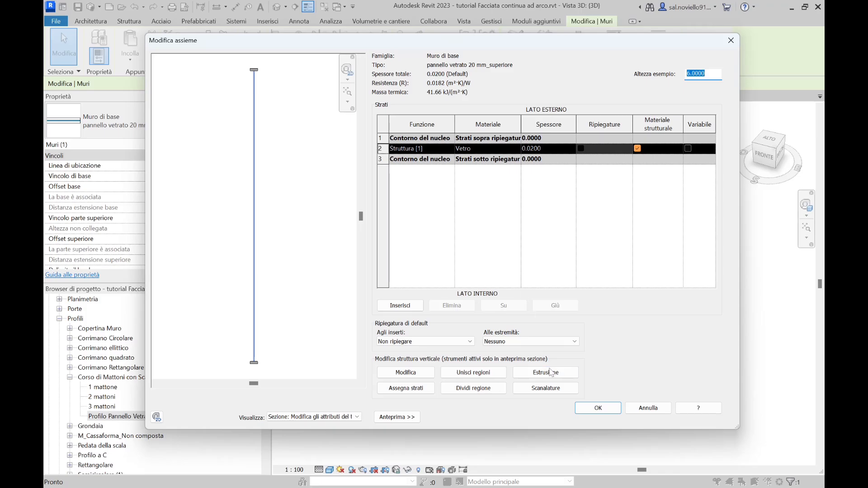
left_click(551, 373)
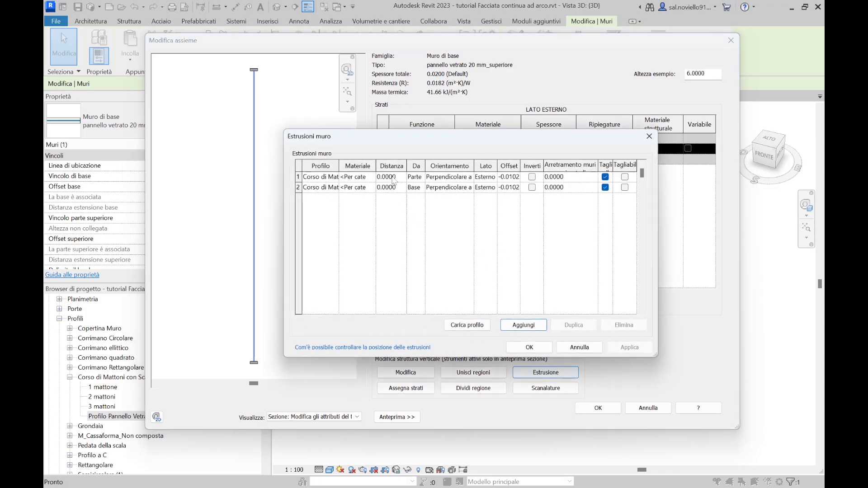
left_click(298, 177)
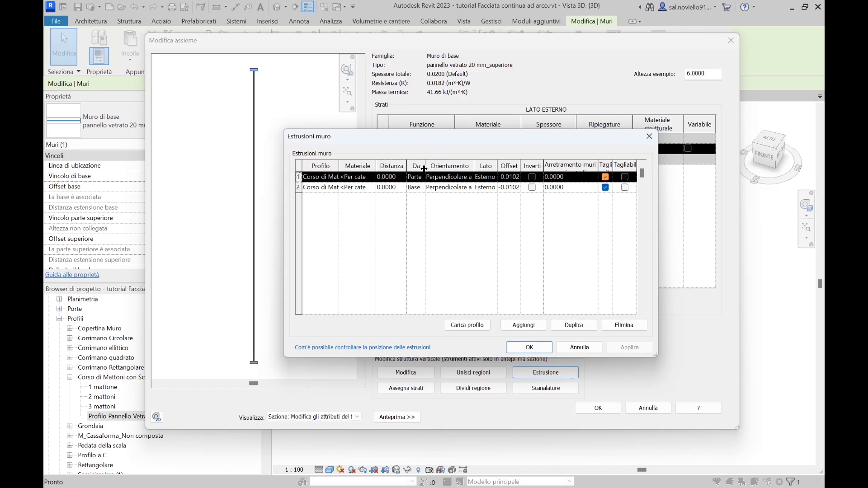
left_click_drag(424, 169, 490, 166)
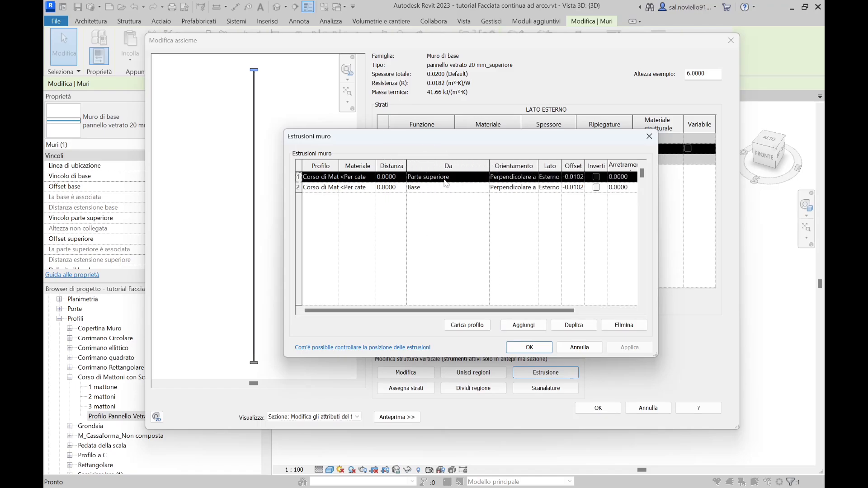
left_click(385, 177)
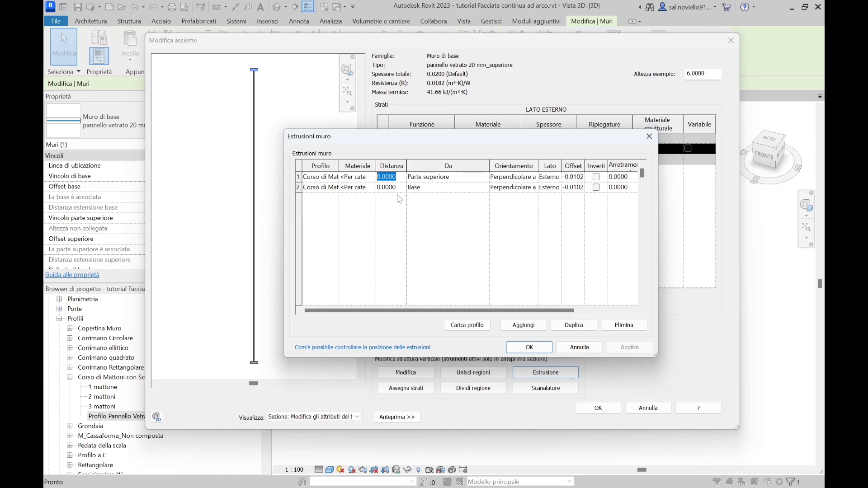
type("-")
left_click(629, 348)
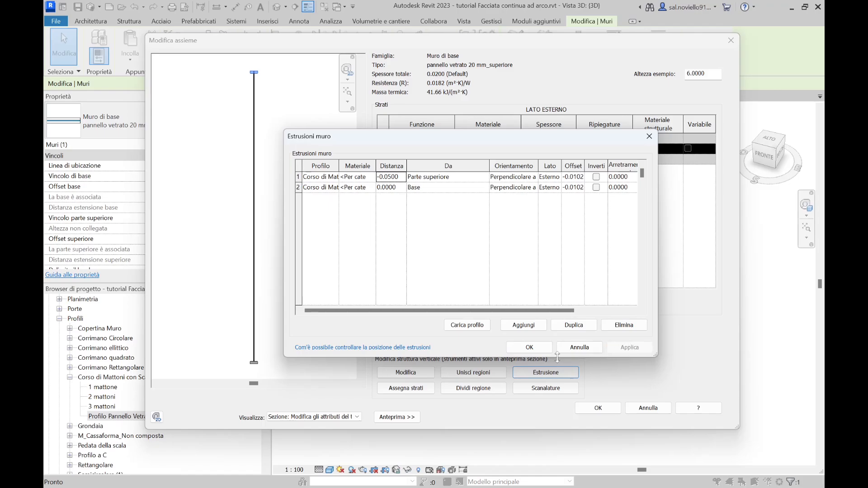
left_click(537, 351)
left_click(598, 407)
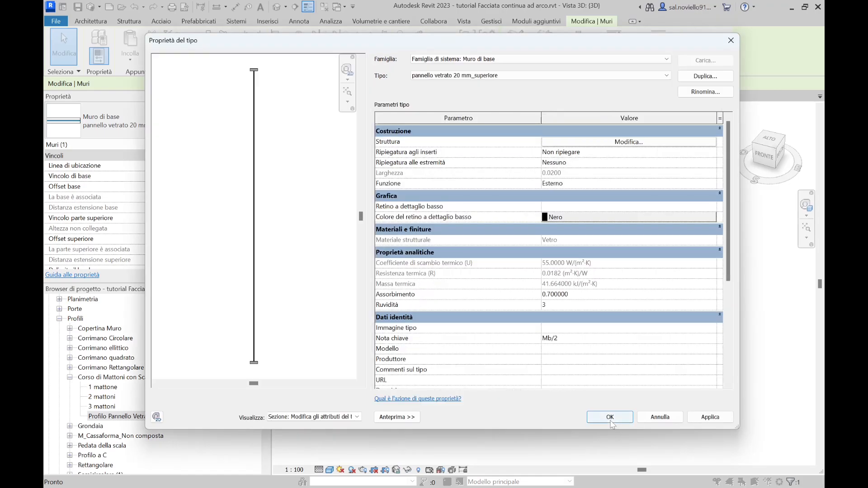
left_click(612, 416)
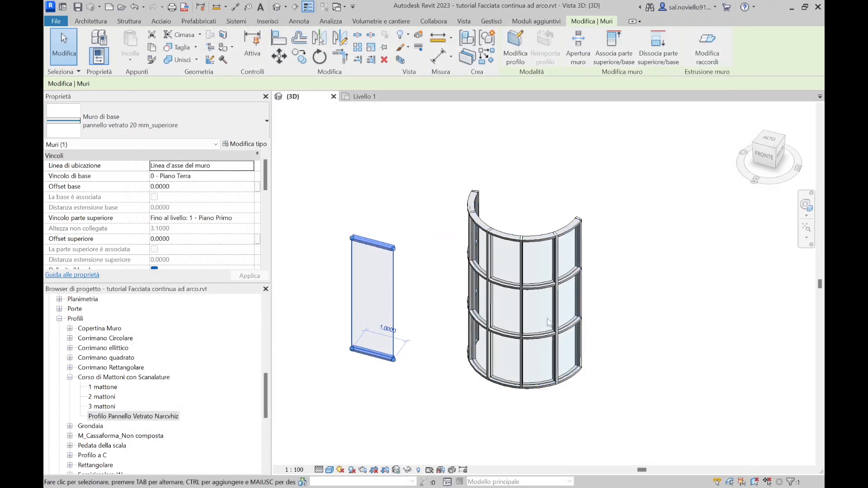
Step: Examine how the curved facade's top sweeps meet the vertical mullions from several 3D angles and zoom levels
middle_click_drag(548, 323, 447, 244, "shift")
scroll(435, 241, "up", 4)
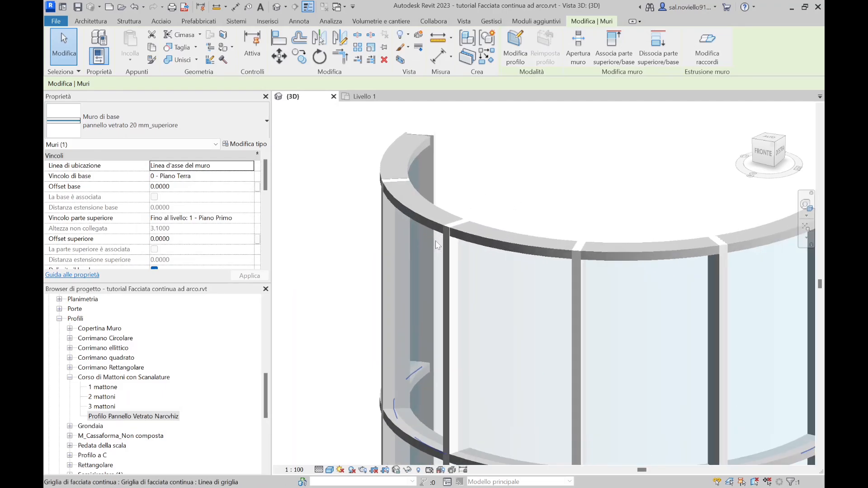
key("Escape")
scroll(479, 224, "down", 6)
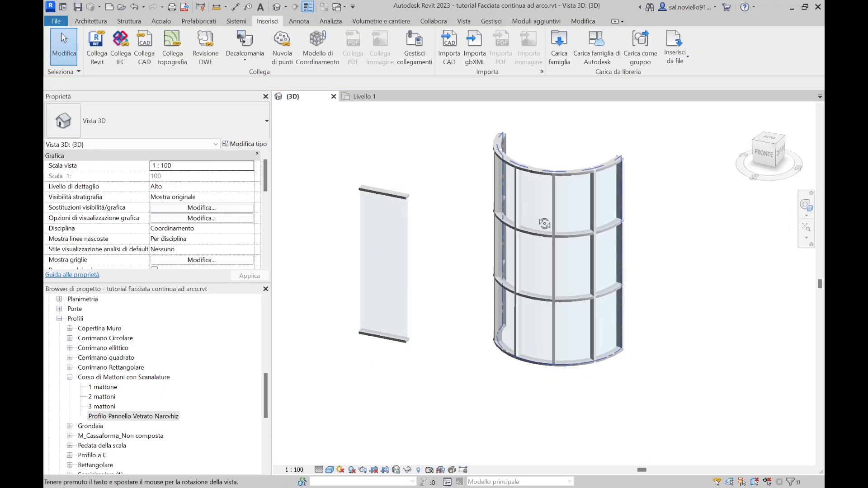
scroll(525, 217, "up", 2)
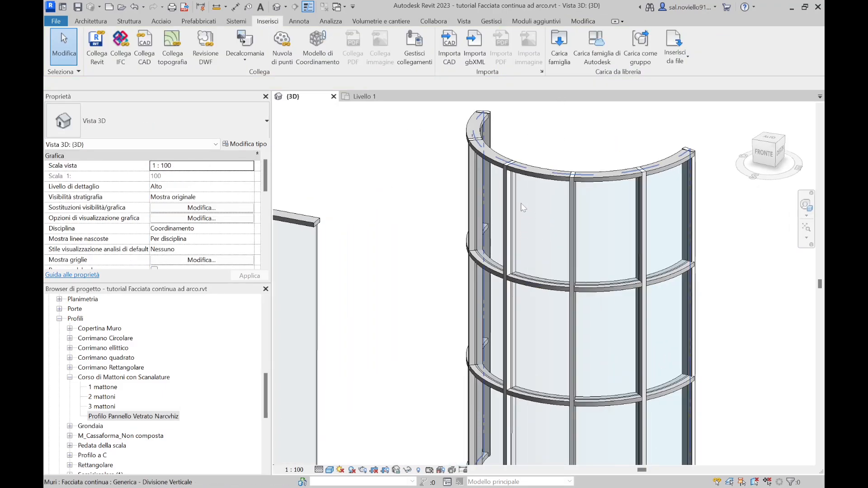
scroll(543, 190, "up", 2)
middle_click_drag(542, 190, 550, 182, "shift")
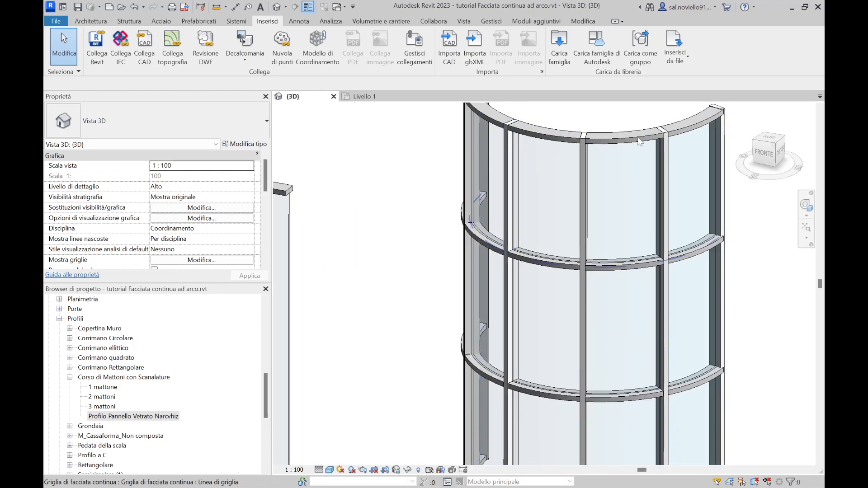
scroll(578, 150, "up", 5)
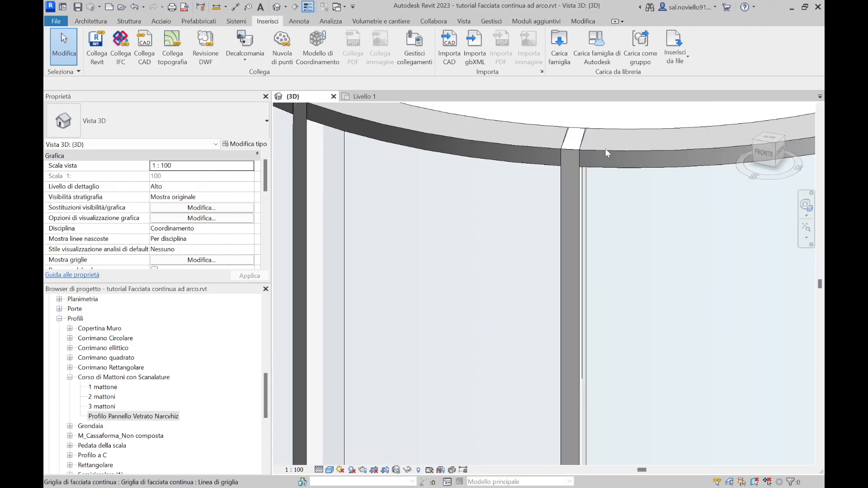
scroll(597, 150, "down", 2)
scroll(597, 150, "down", 2)
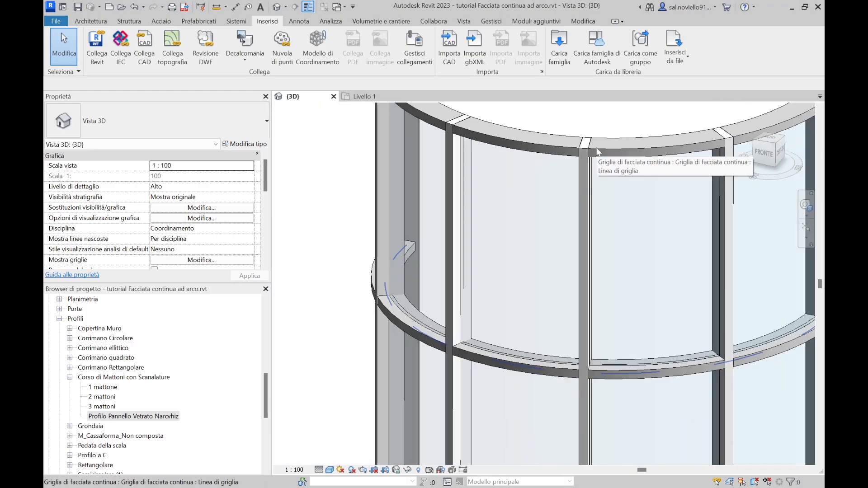
Step: Copy the material name Acciaio from the type properties of a vertical mullion in the facade's top row
left_click(580, 231)
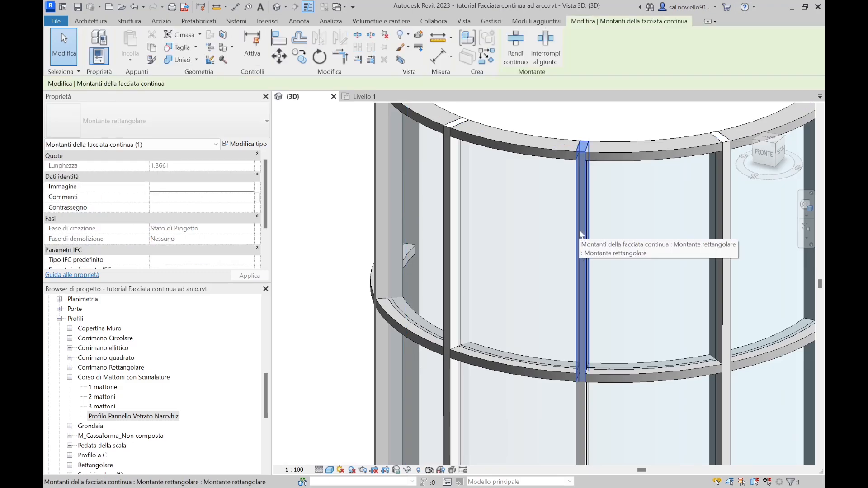
left_click(245, 144)
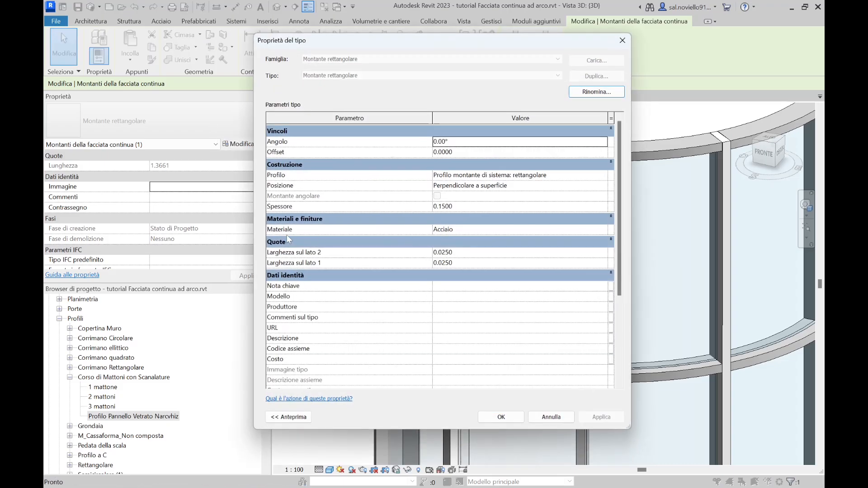
left_click(478, 229)
key("ctrl+c")
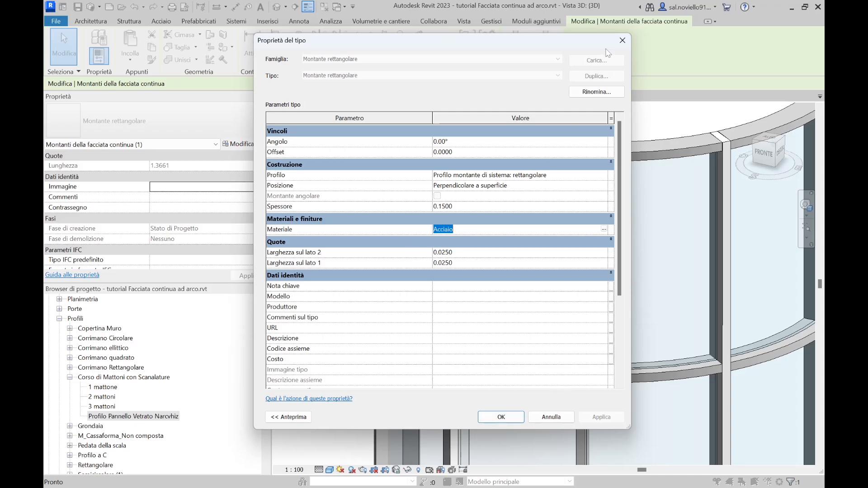
left_click(622, 40)
Step: Show the section preview in the structure of the standalone flat wall's type and open its wall sweeps
scroll(531, 146, "down", 2)
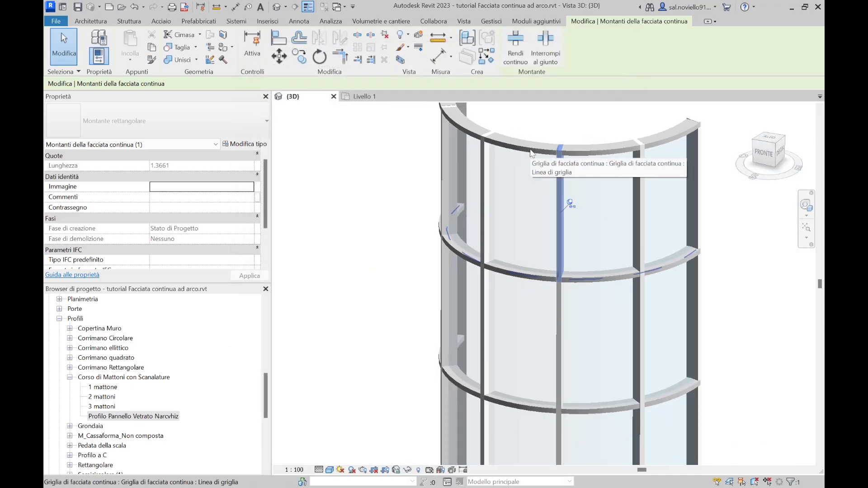
scroll(455, 182, "down", 3)
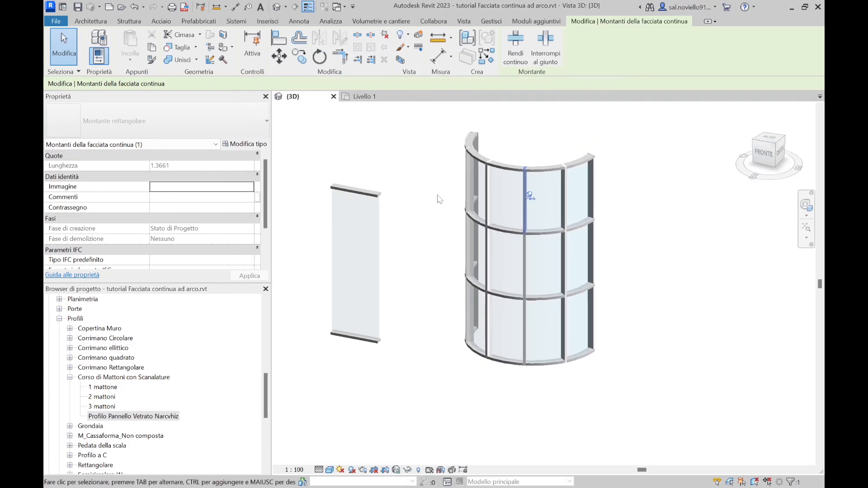
left_click(365, 198)
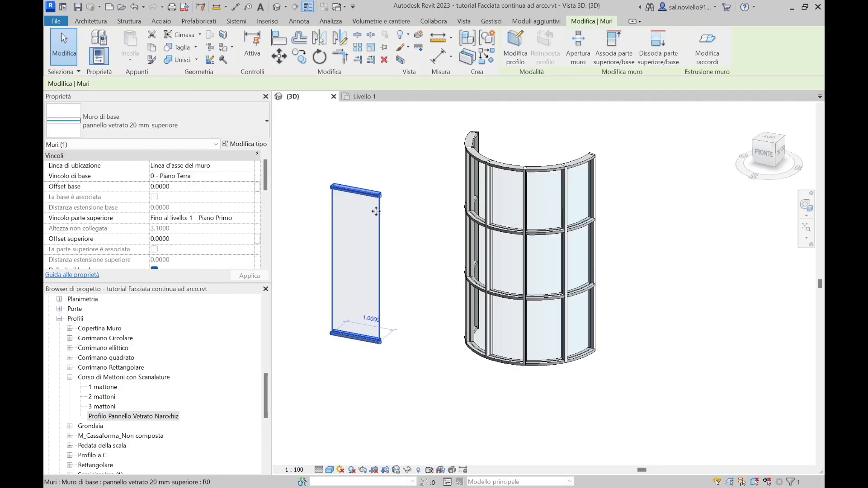
left_click(246, 144)
left_click(515, 143)
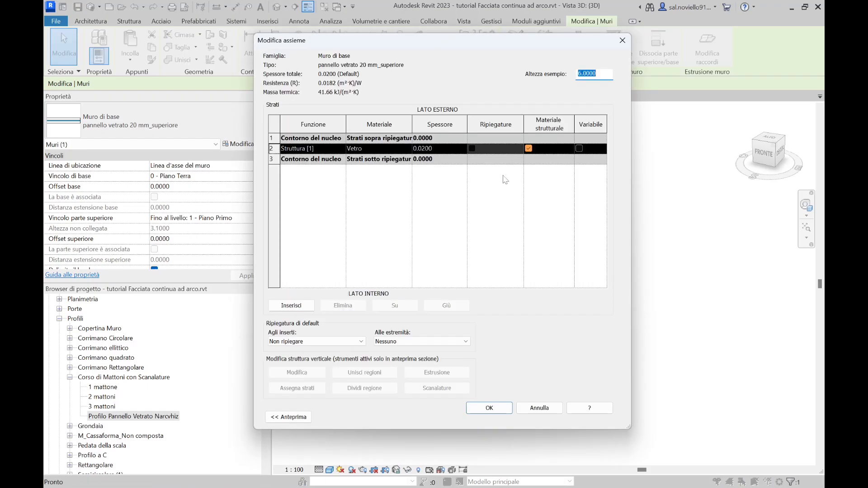
left_click(287, 416)
left_click(285, 416)
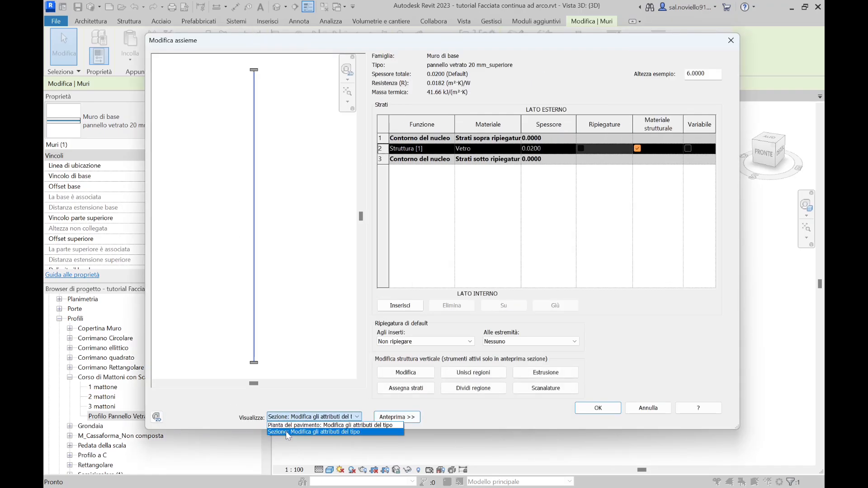
left_click(286, 431)
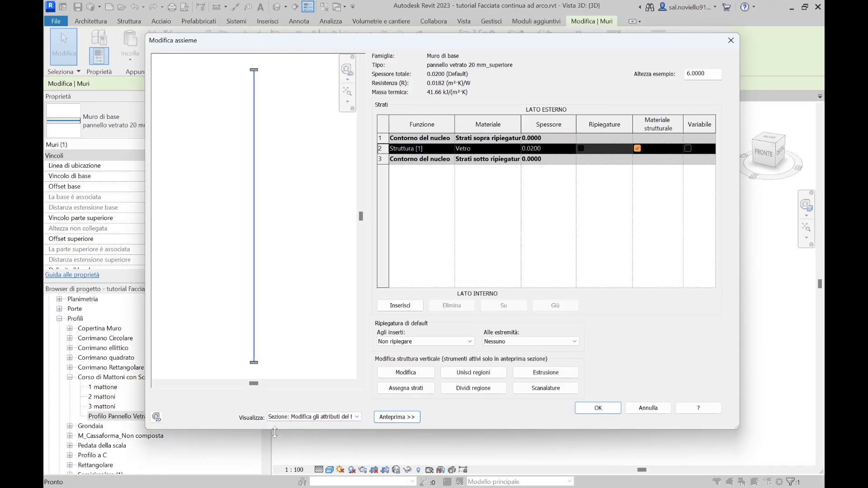
left_click(544, 376)
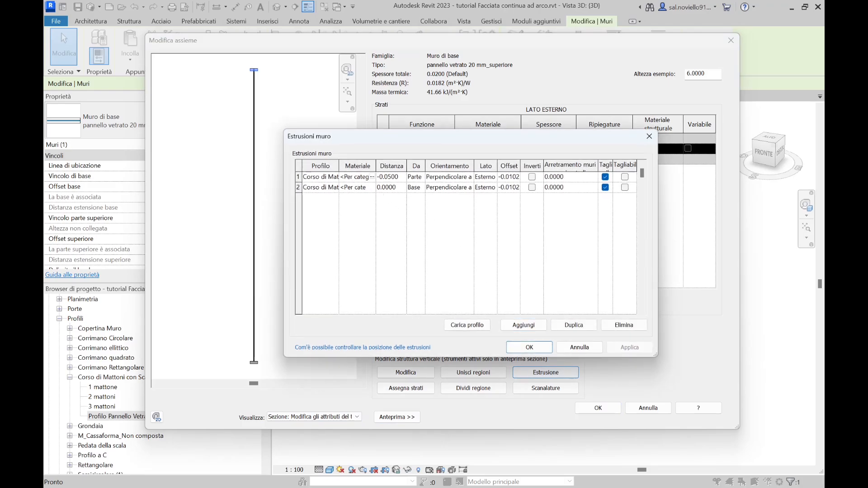
Step: Assign the copied material Acciaio to both wall sweeps, confirm the structure and type changes, and deselect the wall
left_click_drag(375, 166, 415, 163)
left_click(395, 177)
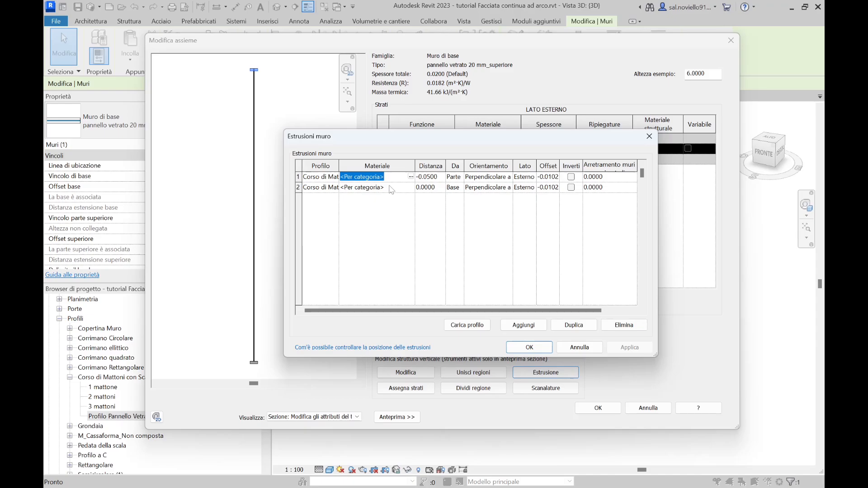
key("ctrl+v")
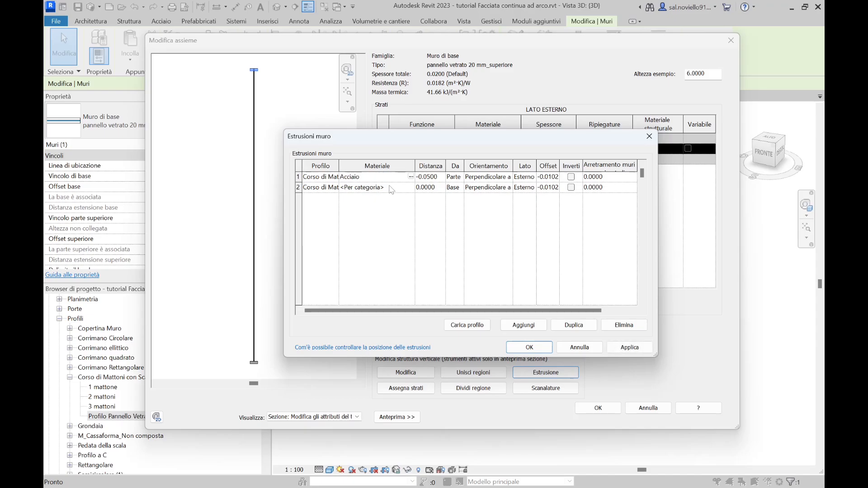
left_click(391, 188)
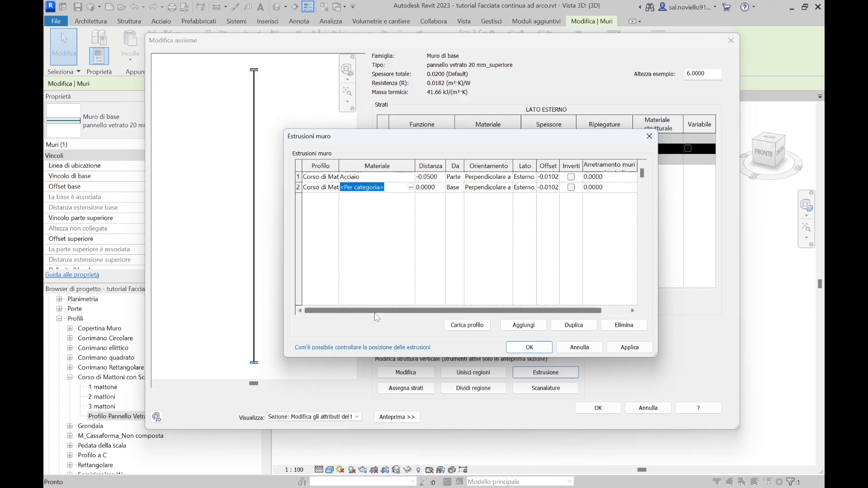
key("ctrl+v")
left_click(529, 347)
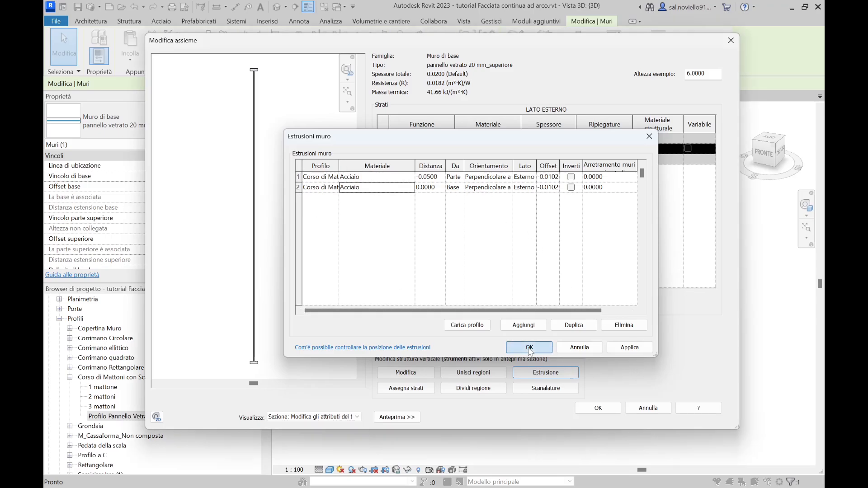
left_click(590, 409)
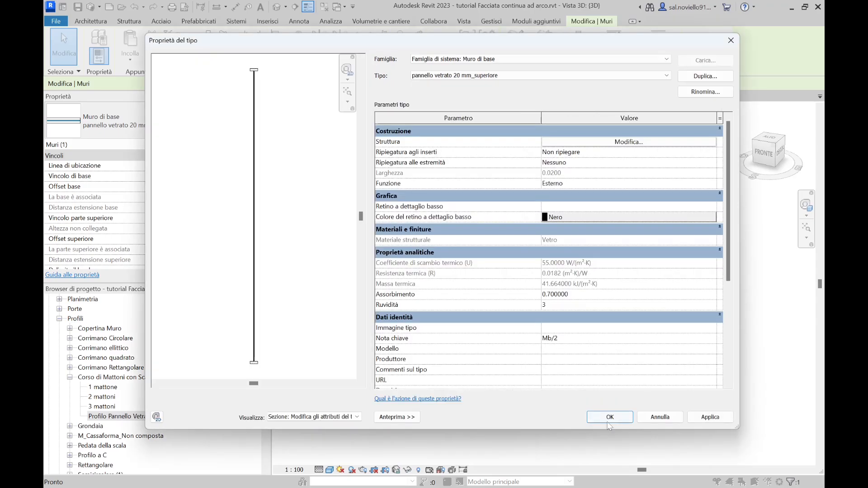
left_click(608, 416)
middle_click_drag(640, 307, 644, 313, "shift")
left_click(663, 294)
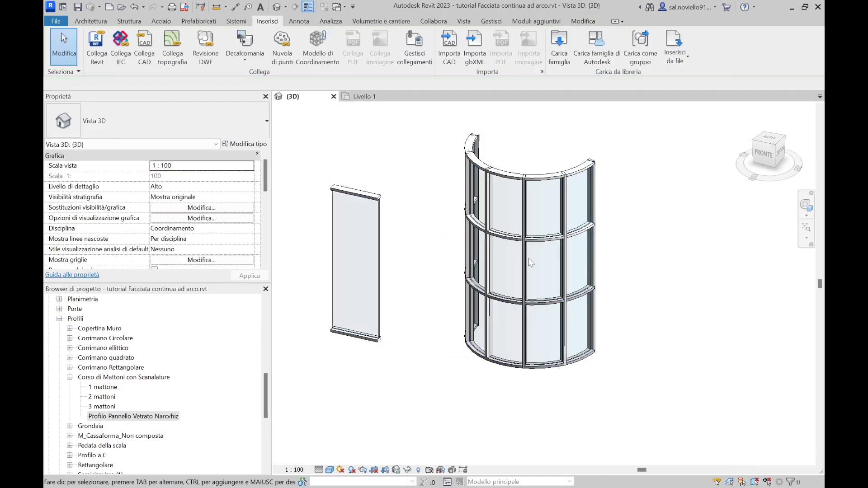
middle_click_drag(531, 263, 649, 324, "shift")
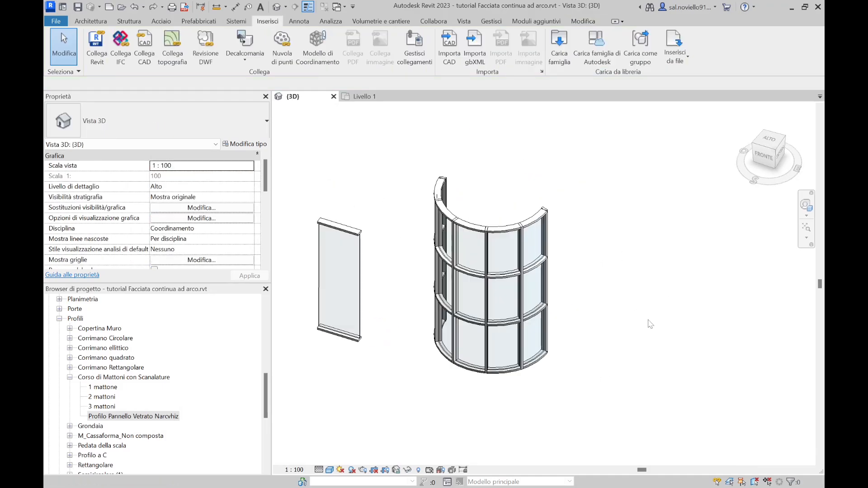